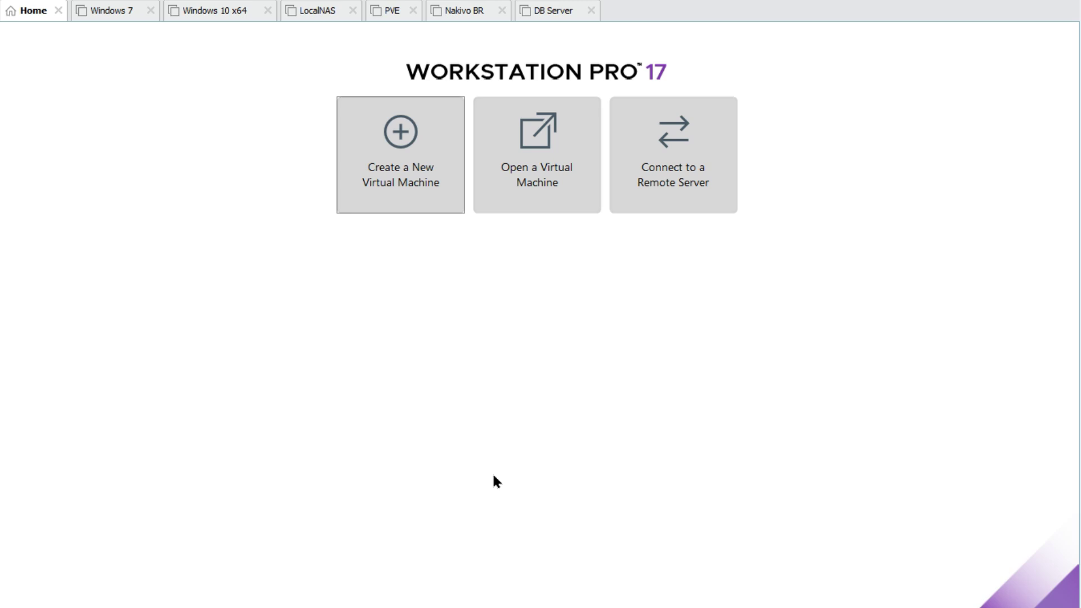
Step: Start a custom virtual machine with Workstation 17.5.x compatibility, no installation media and Other 64-bit as the guest operating system
left_click(400, 174)
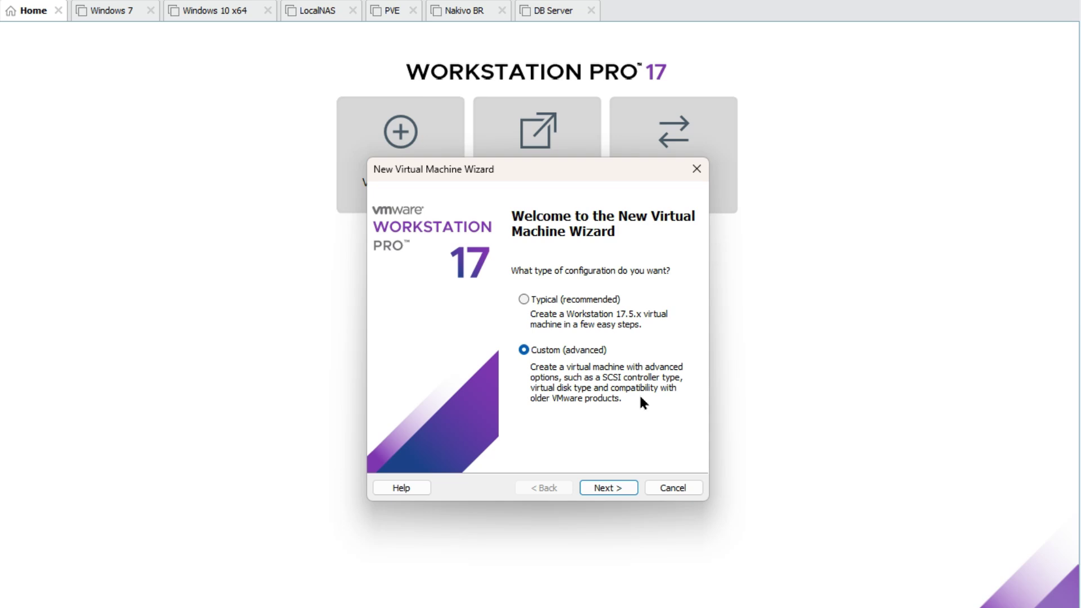
left_click(598, 490)
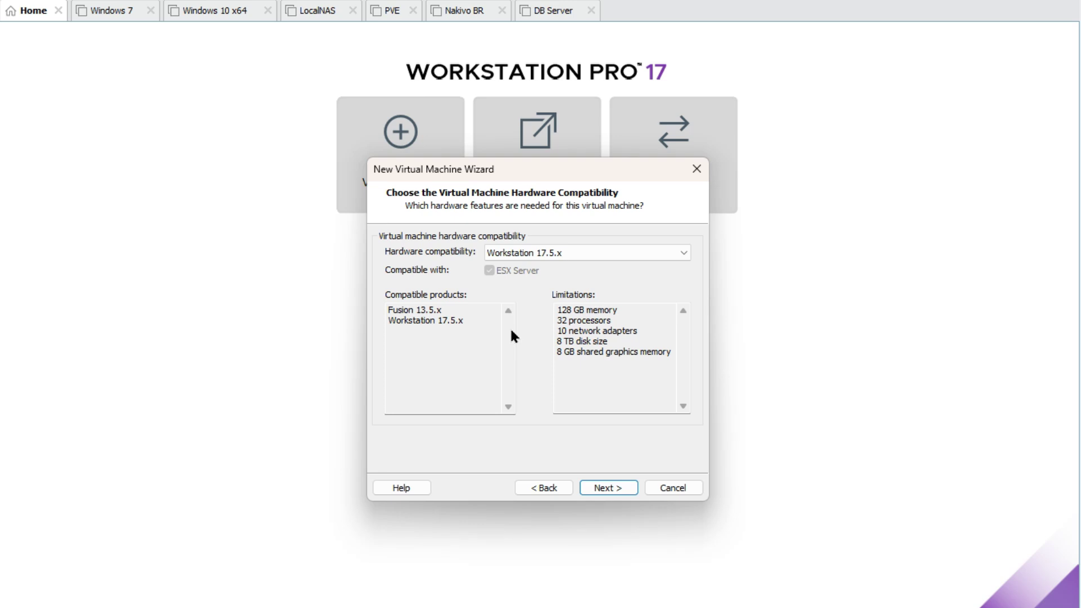
left_click(616, 488)
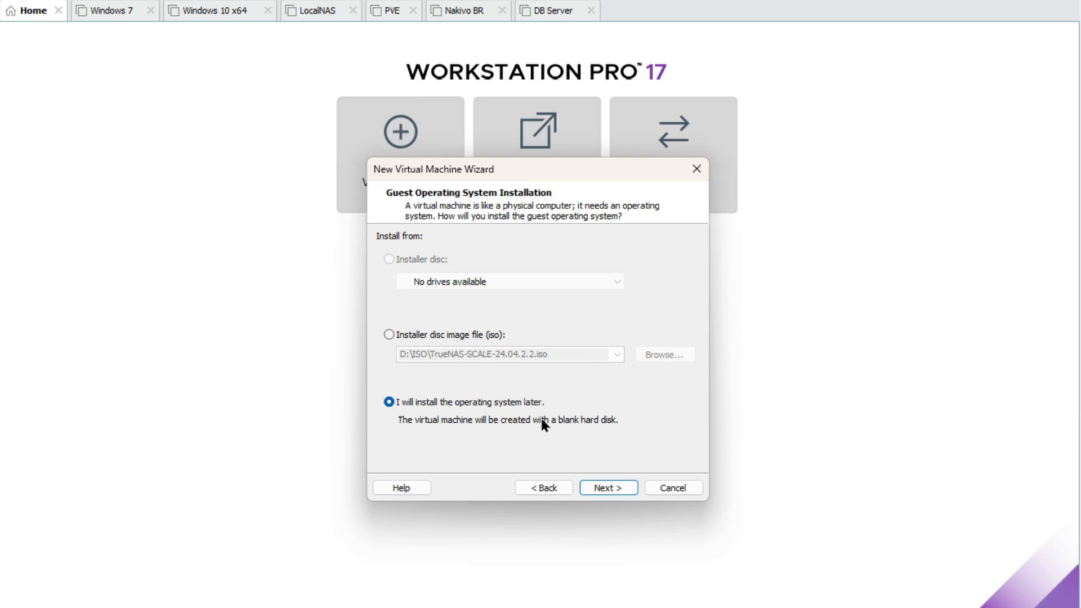
left_click(594, 486)
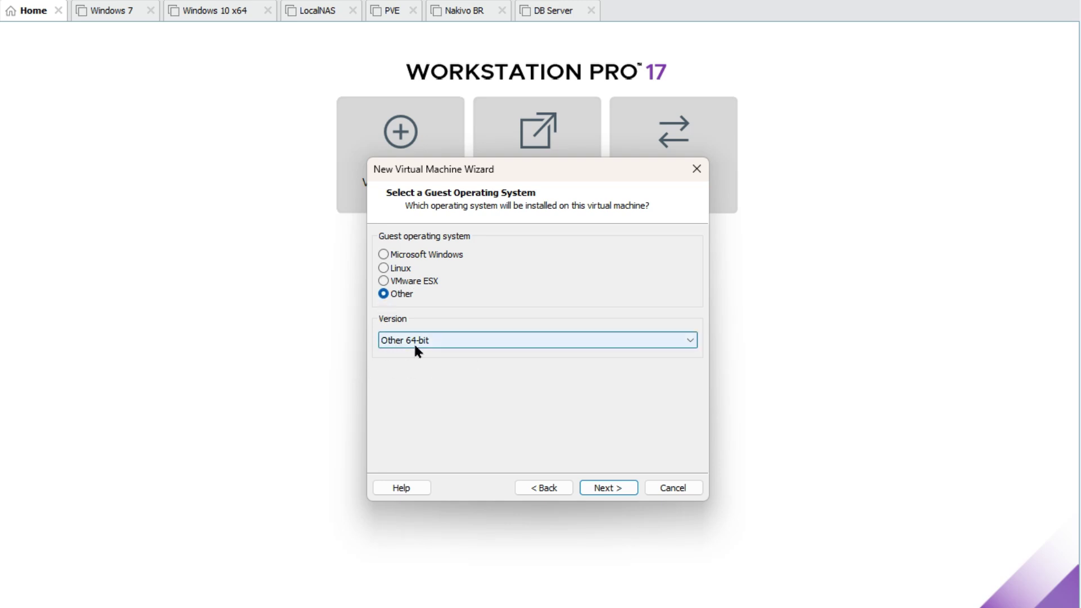
left_click(606, 487)
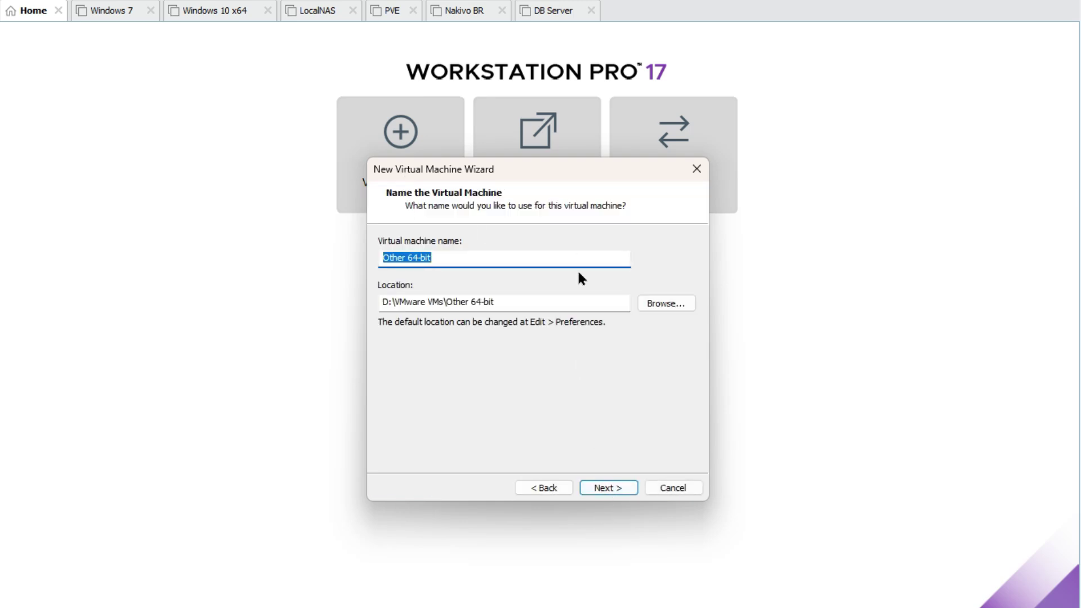
Step: Name the virtual machine TrueNAS Scale and accept its default storage location
type("True")
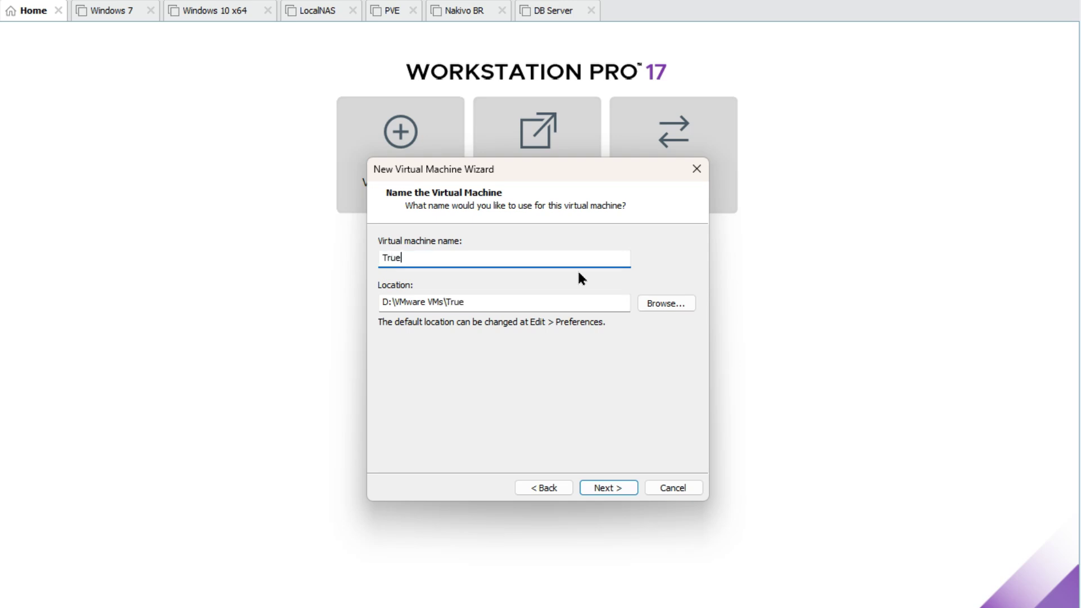
type("NAS Scale")
left_click(613, 482)
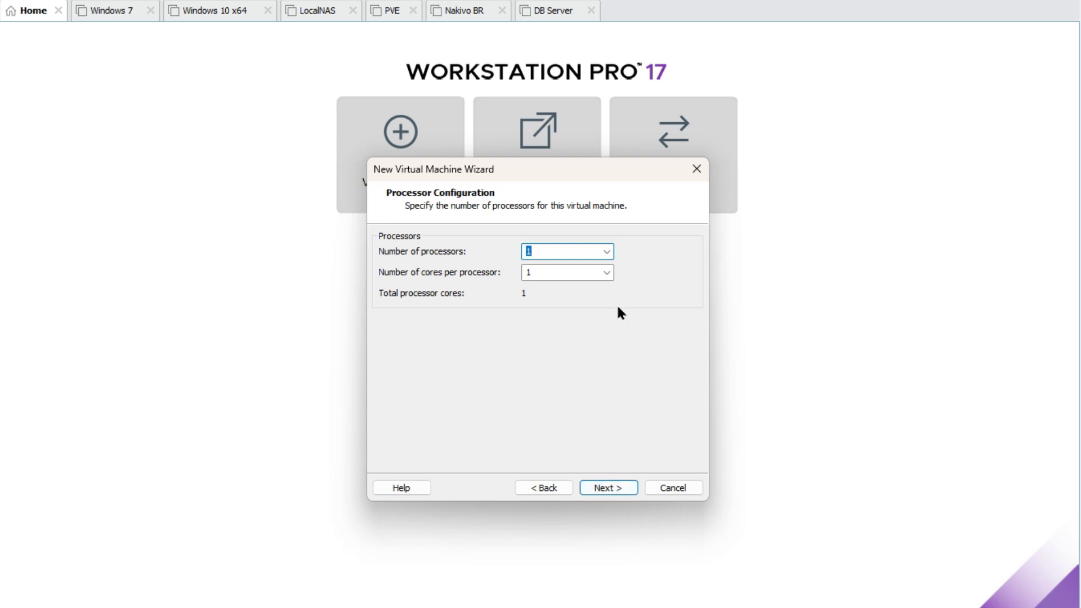
Step: Configure the virtual machine with 2 processors and 2 cores per processor
left_click(607, 254)
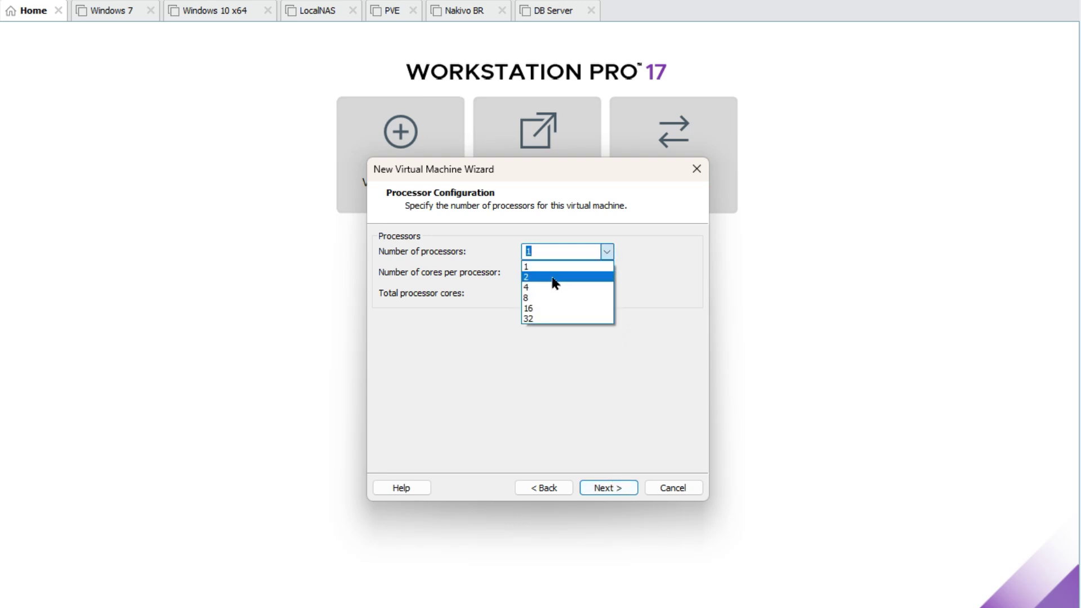
left_click(555, 278)
left_click(607, 272)
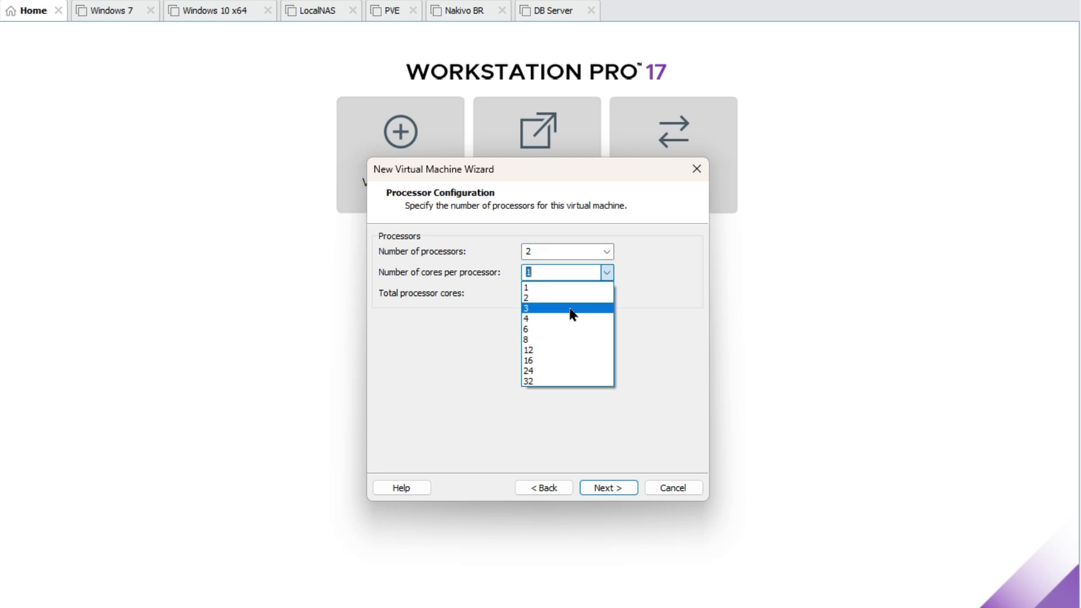
left_click(577, 298)
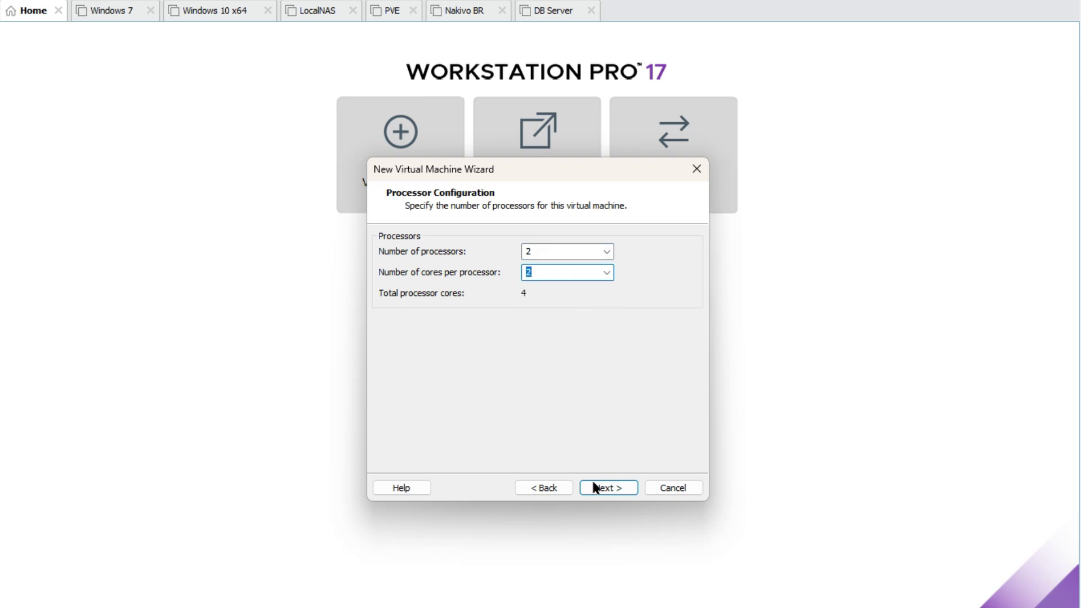
left_click(607, 488)
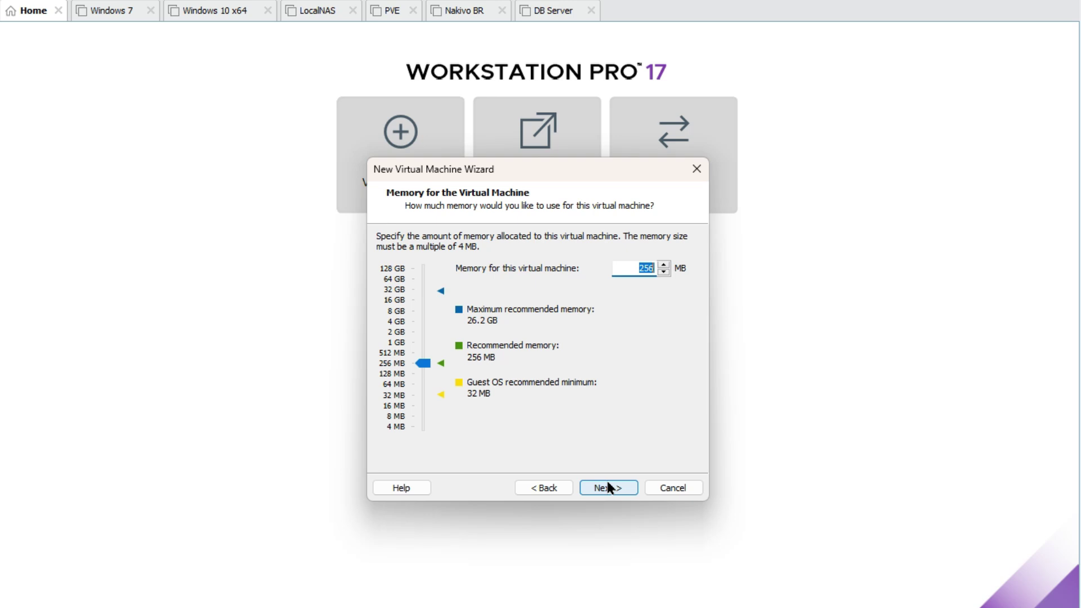
Step: Allocate 8192 MB of memory and accept NAT networking with the LSI Logic SCSI controller
left_click(390, 317)
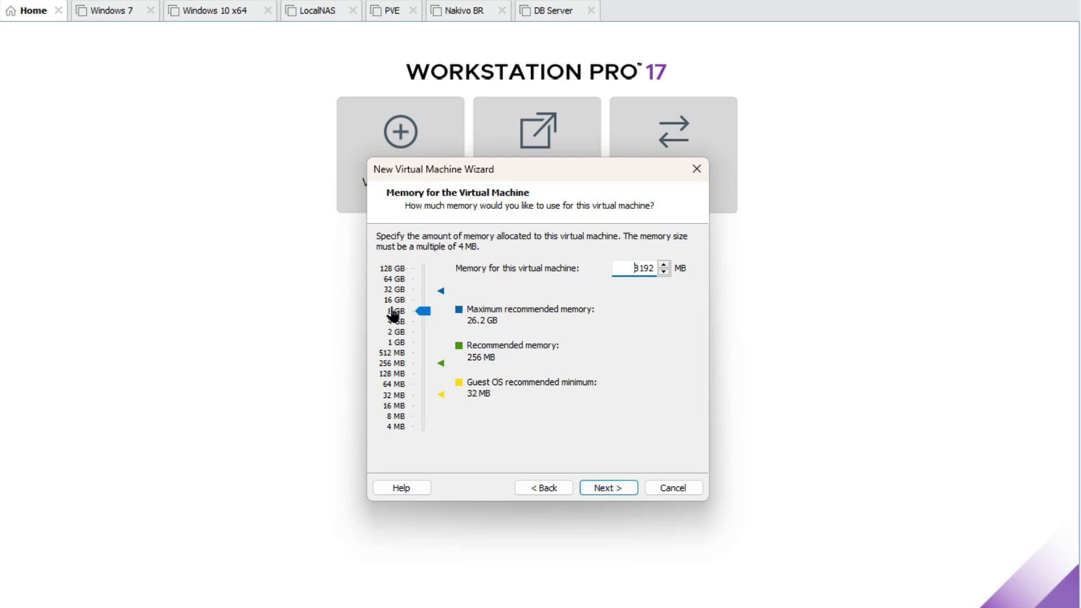
left_click(604, 489)
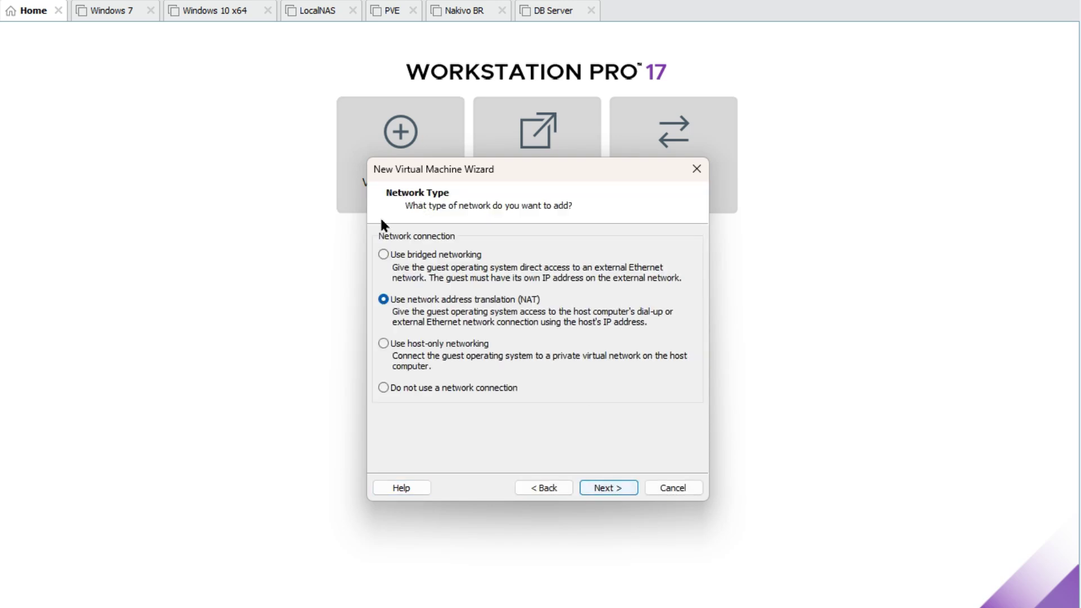
left_click(613, 489)
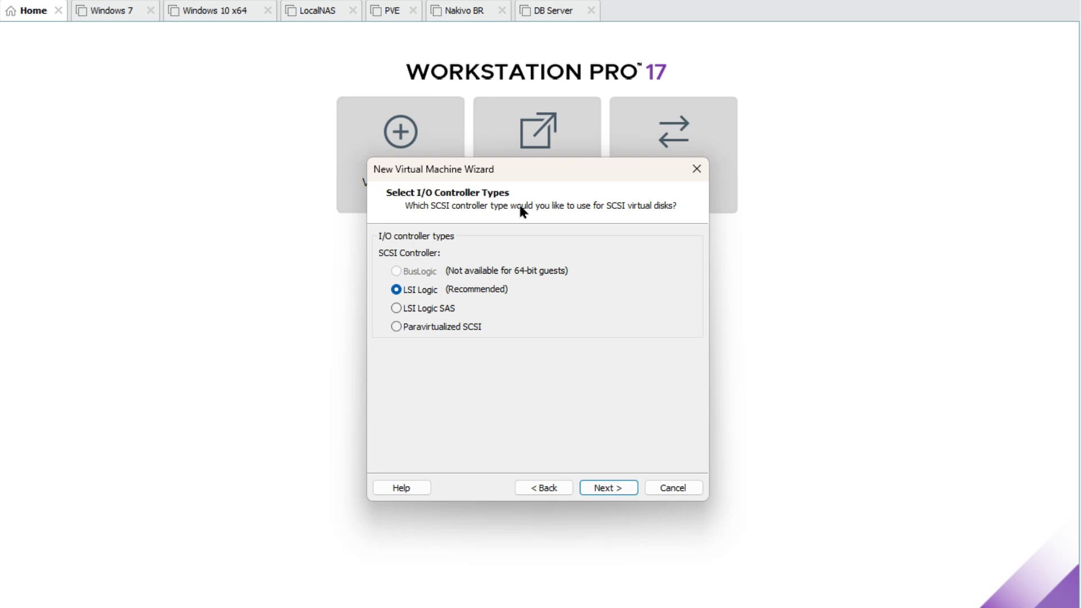
left_click(611, 489)
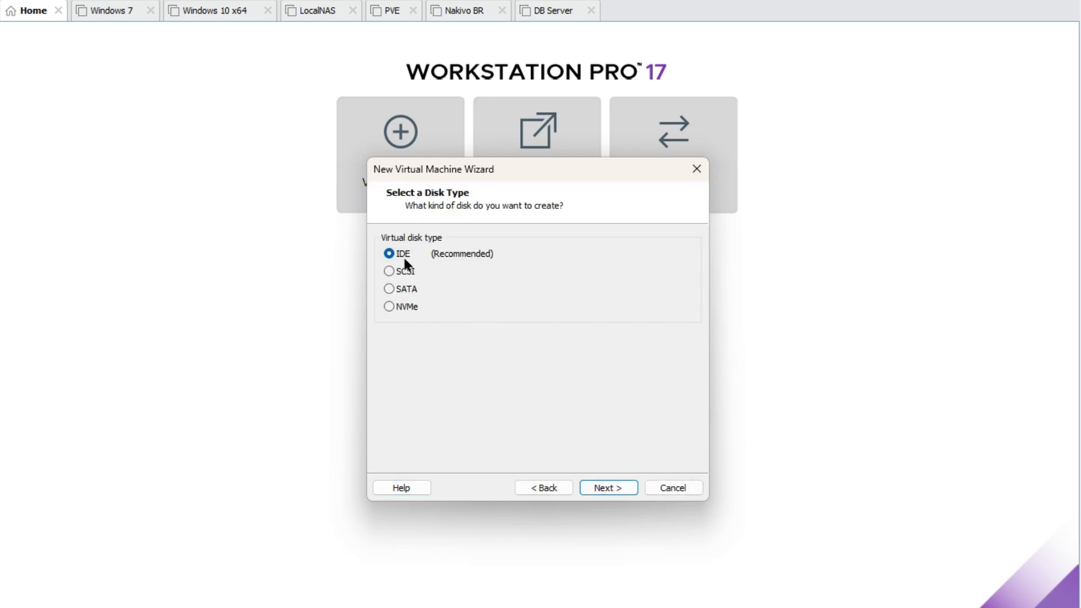
Step: Create a new 20 GB NVMe virtual disk split into multiple files, stored as TrueNAS Scale.vmdk
left_click(390, 306)
left_click(607, 487)
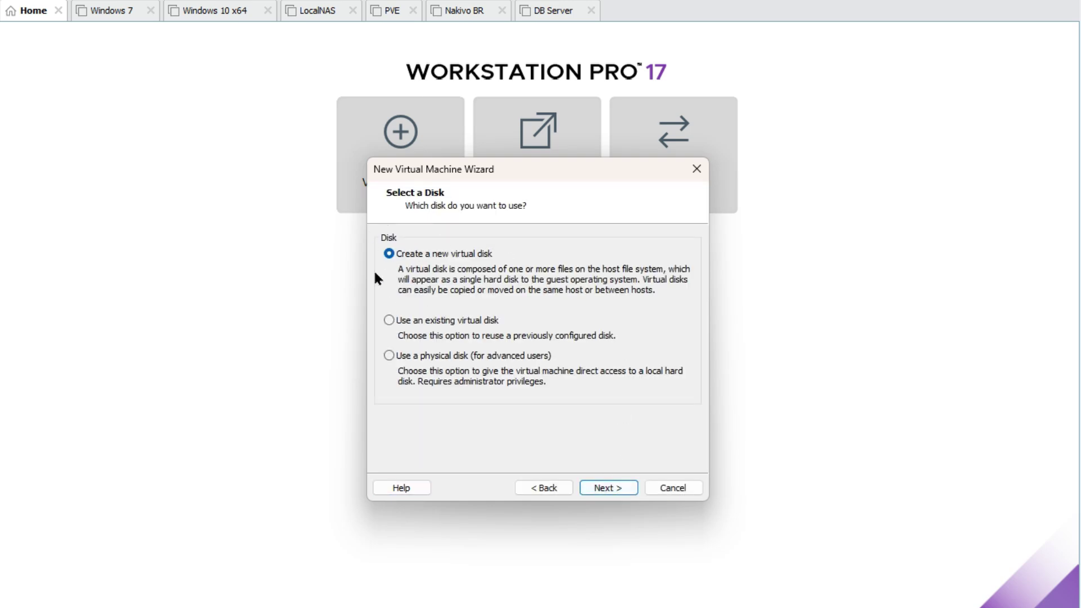
left_click(607, 486)
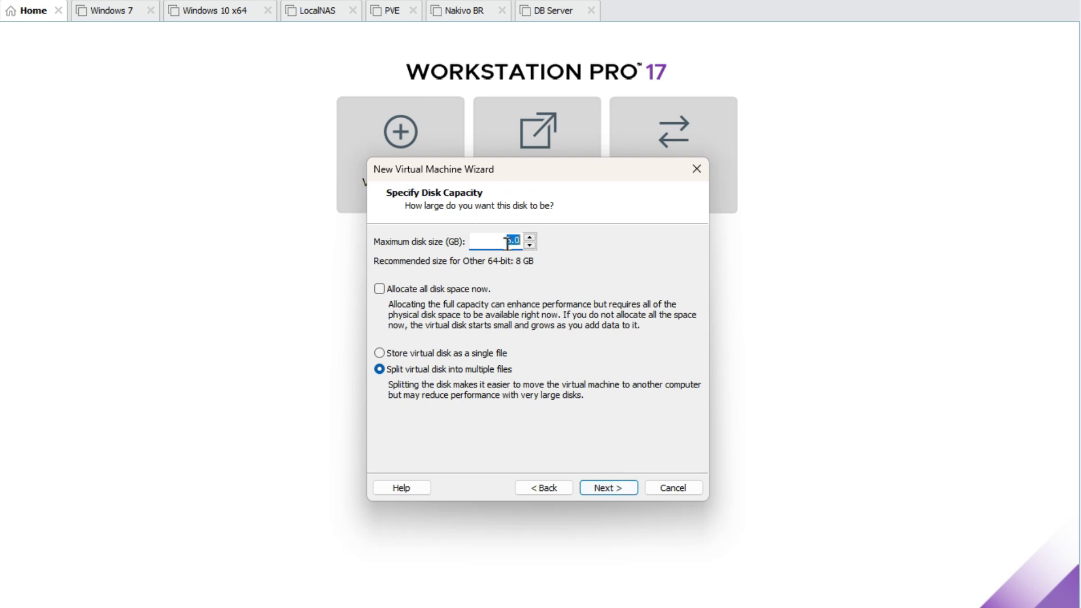
type("20")
left_click(599, 488)
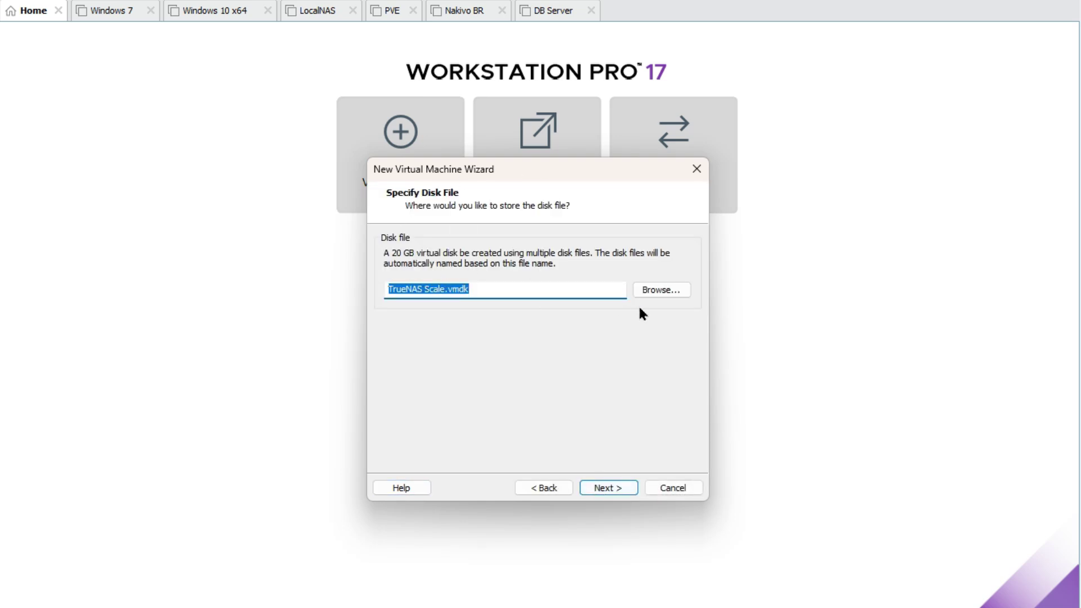
left_click(598, 490)
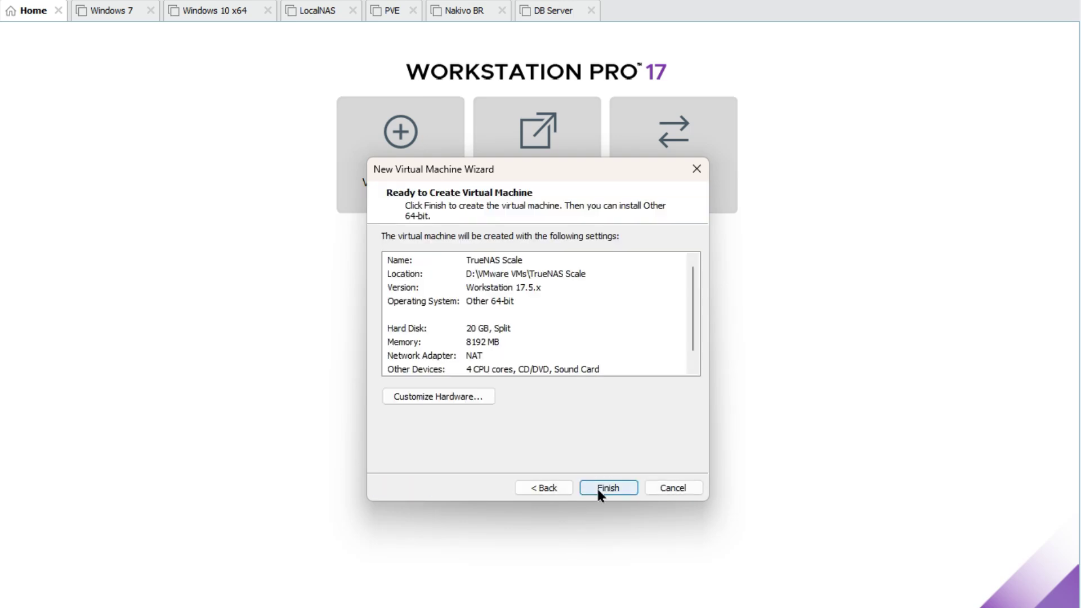
Step: Remove the sound card from the virtual machine's hardware and finish creating the machine
left_click(444, 399)
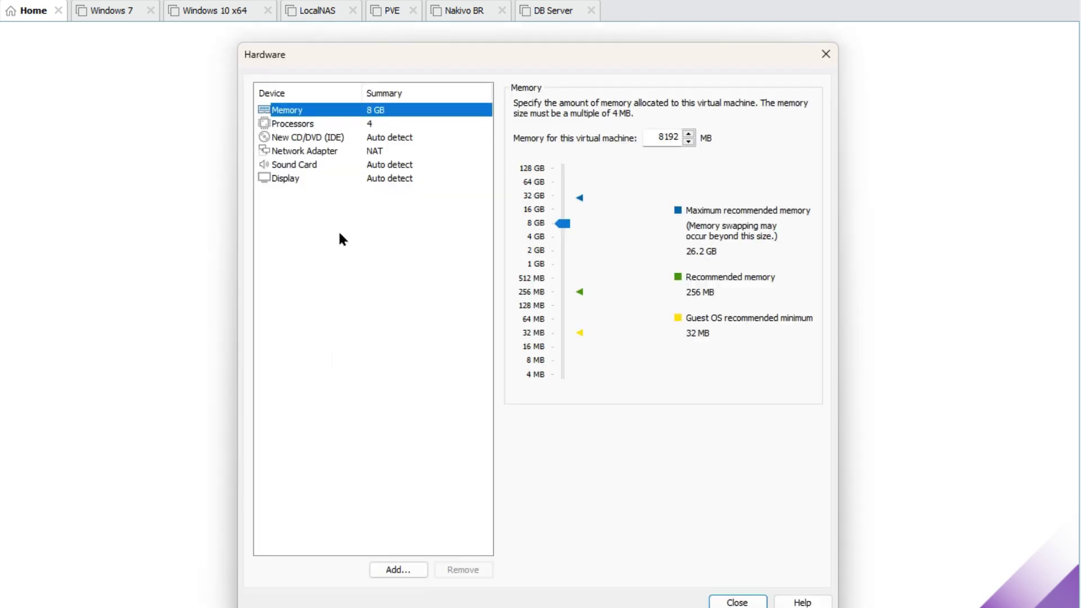
left_click(289, 165)
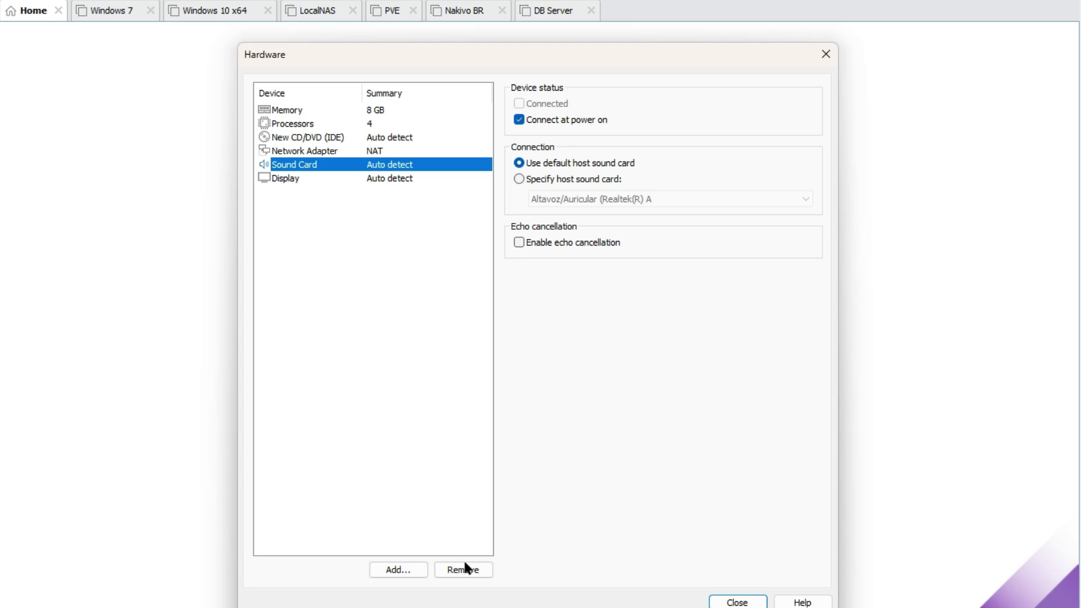
left_click(460, 573)
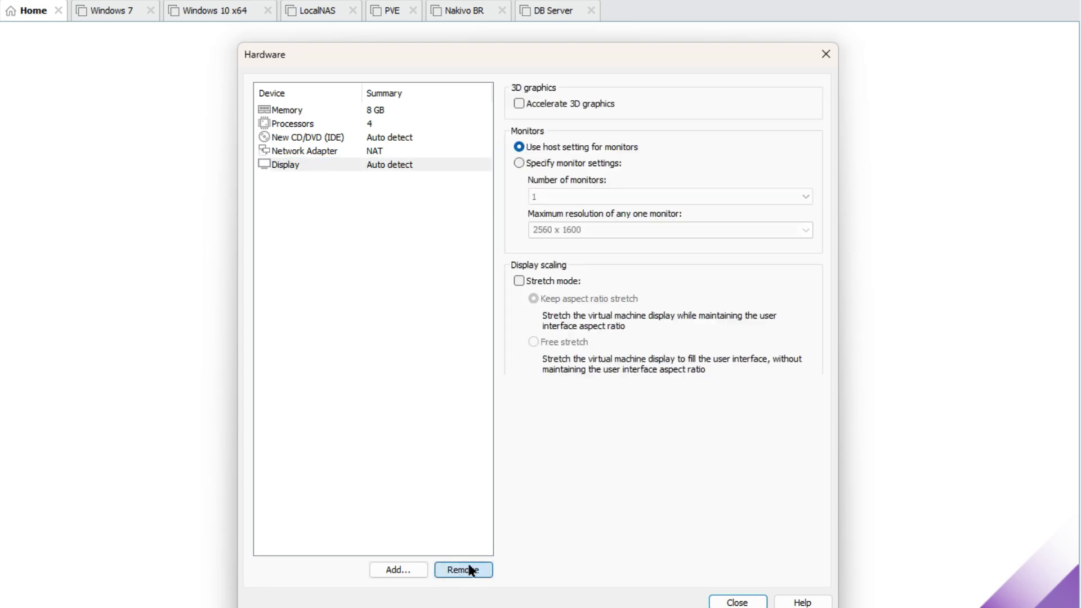
left_click(732, 601)
left_click(601, 487)
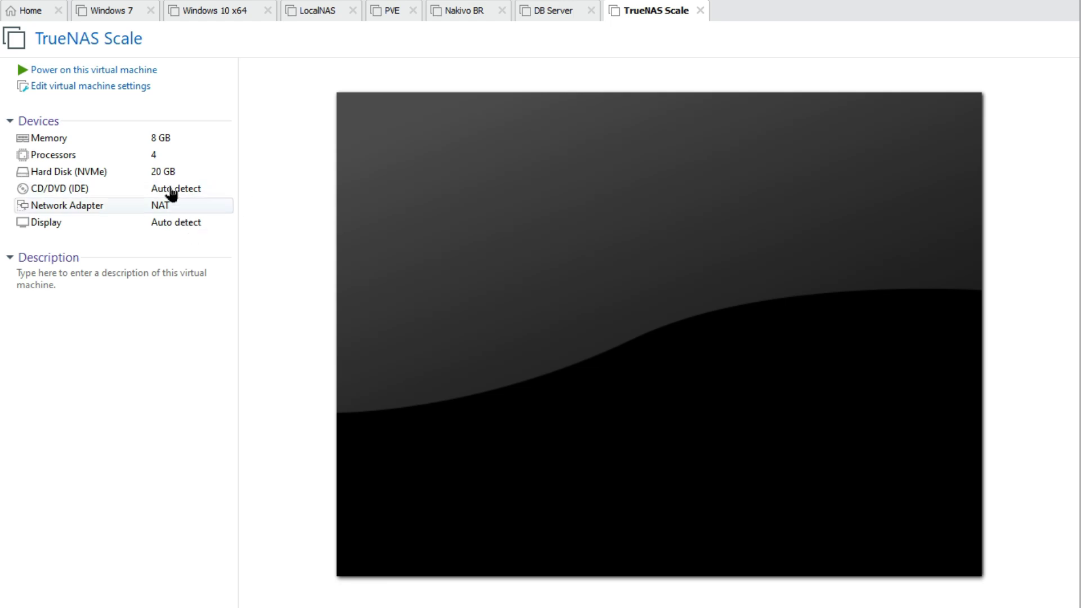
Step: Add a new 60 GB NVMe hard disk, split into multiple files, to the TrueNAS Scale machine's settings as TrueNAS Scale-0.vmdk
left_click(76, 89)
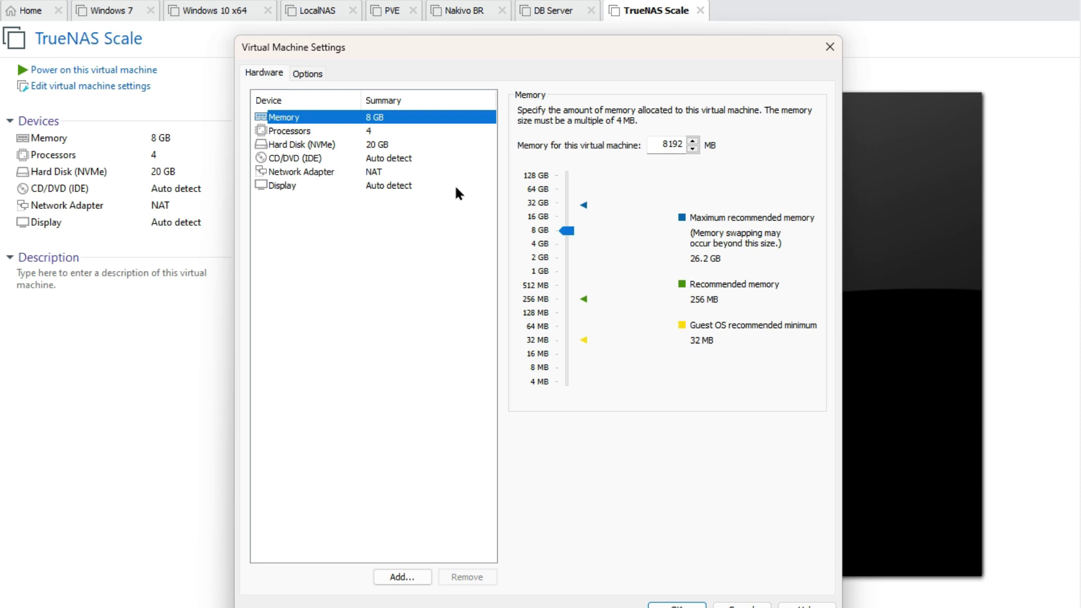
left_click(406, 580)
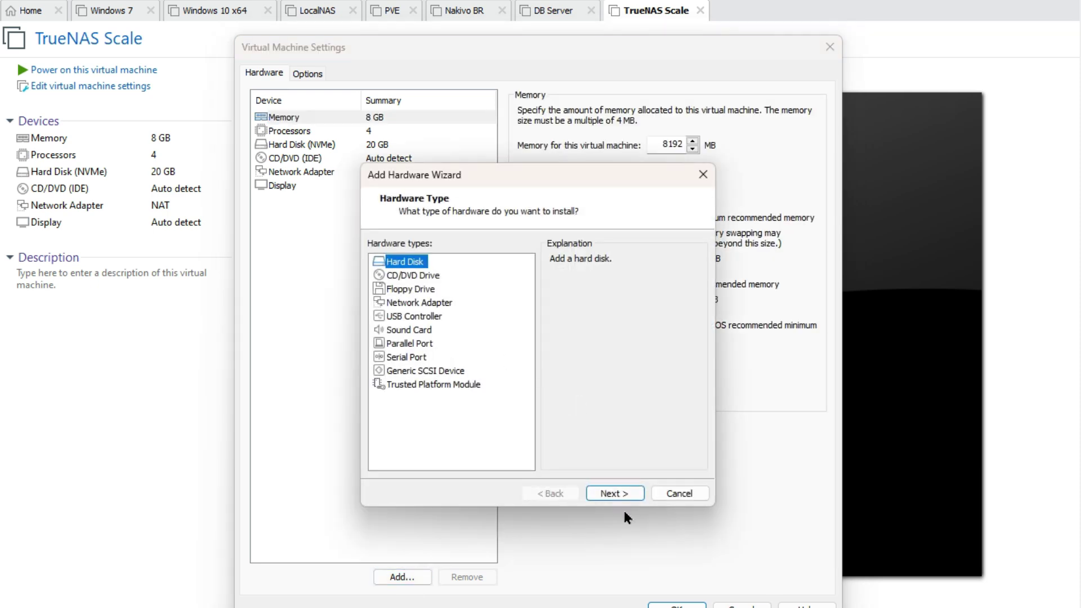
left_click(634, 494)
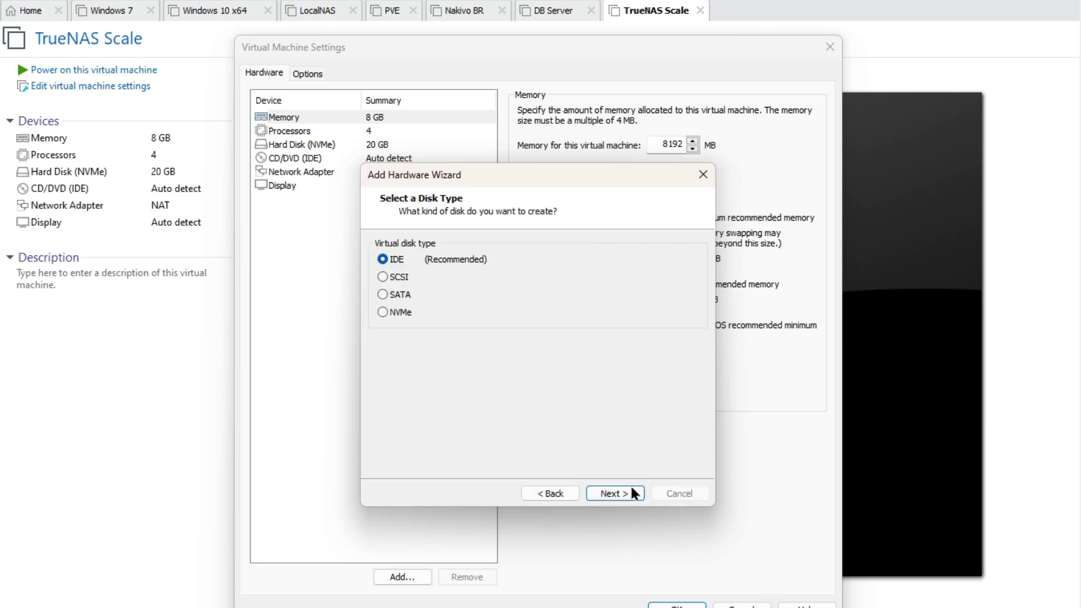
left_click(383, 310)
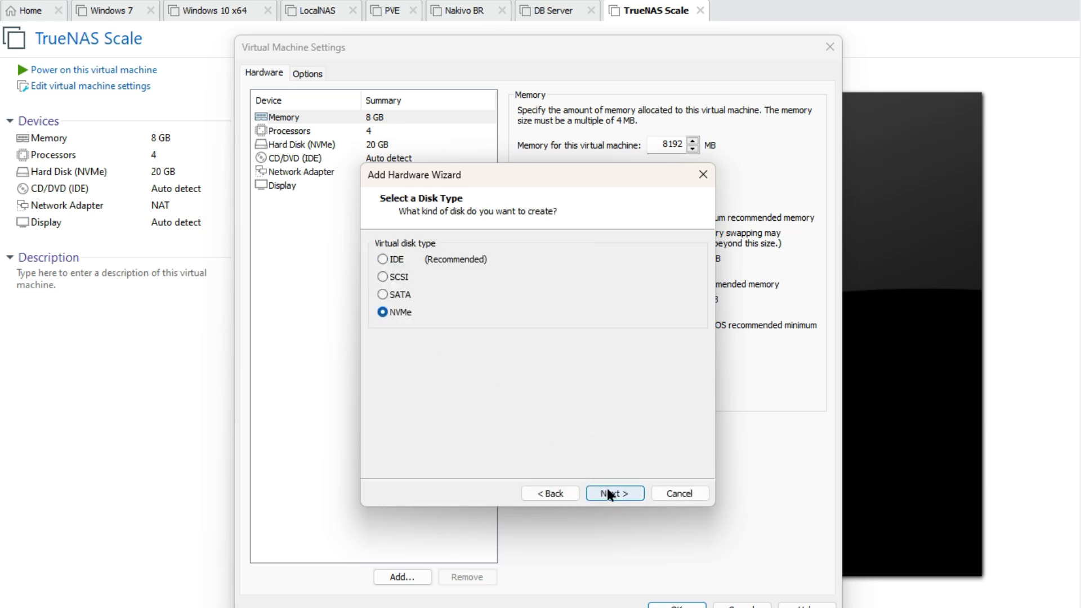
left_click(608, 494)
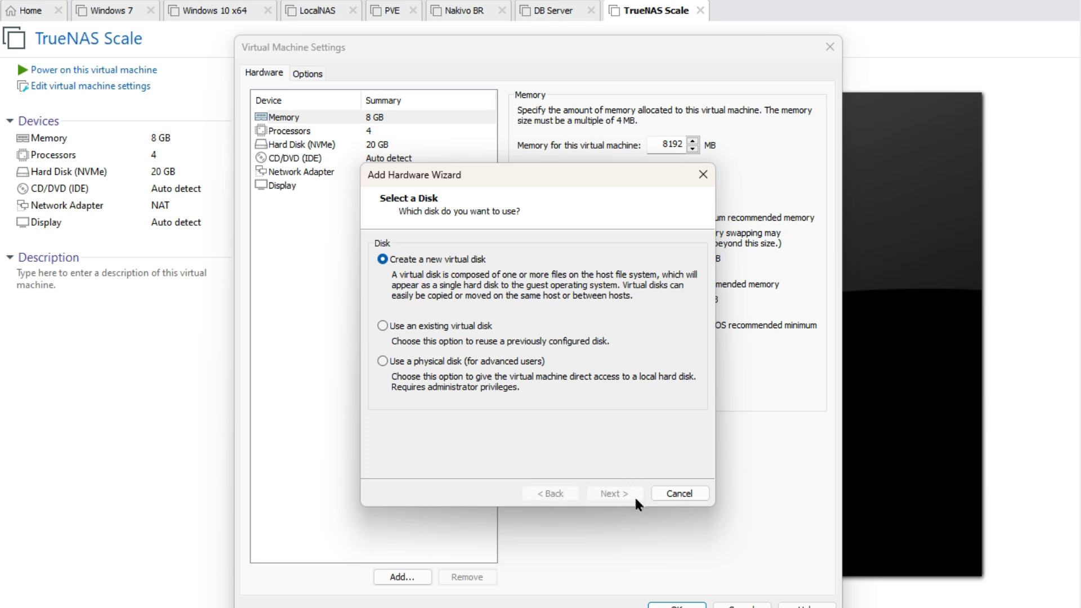
left_click(634, 496)
type("60")
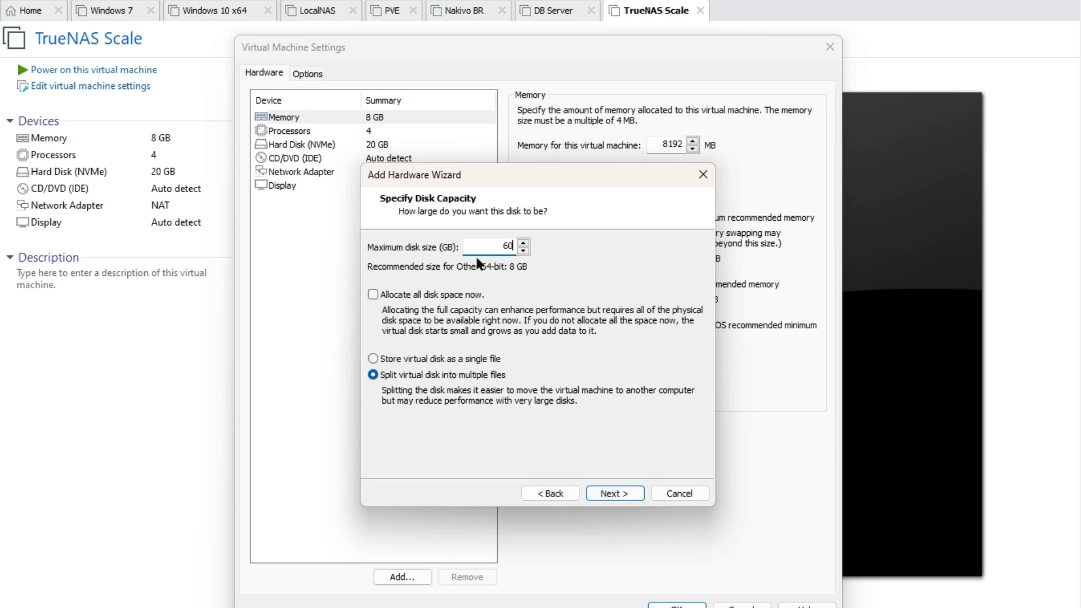
left_click(610, 493)
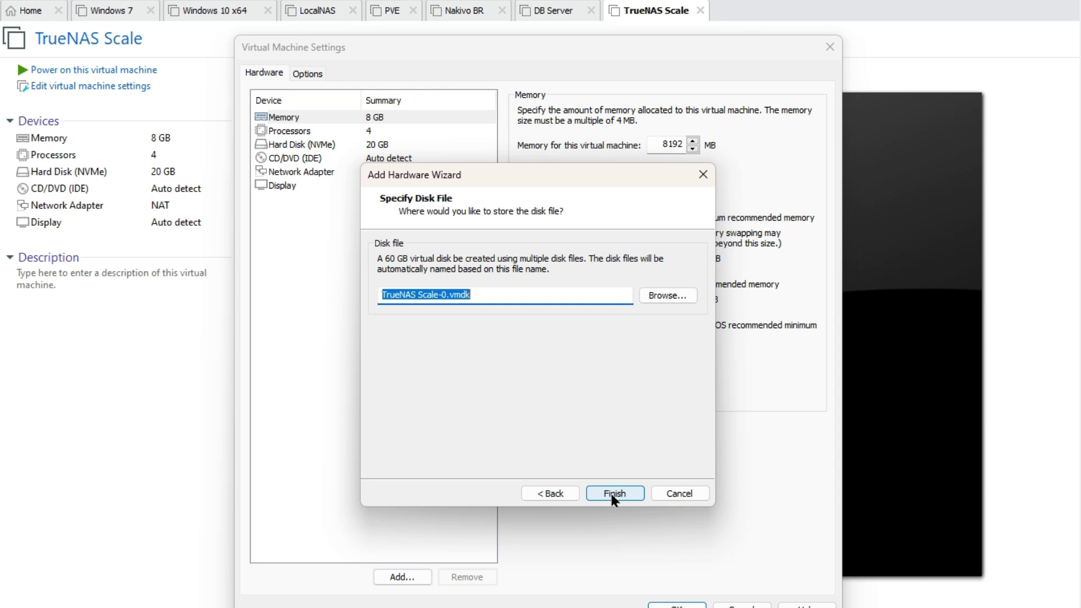
left_click(611, 495)
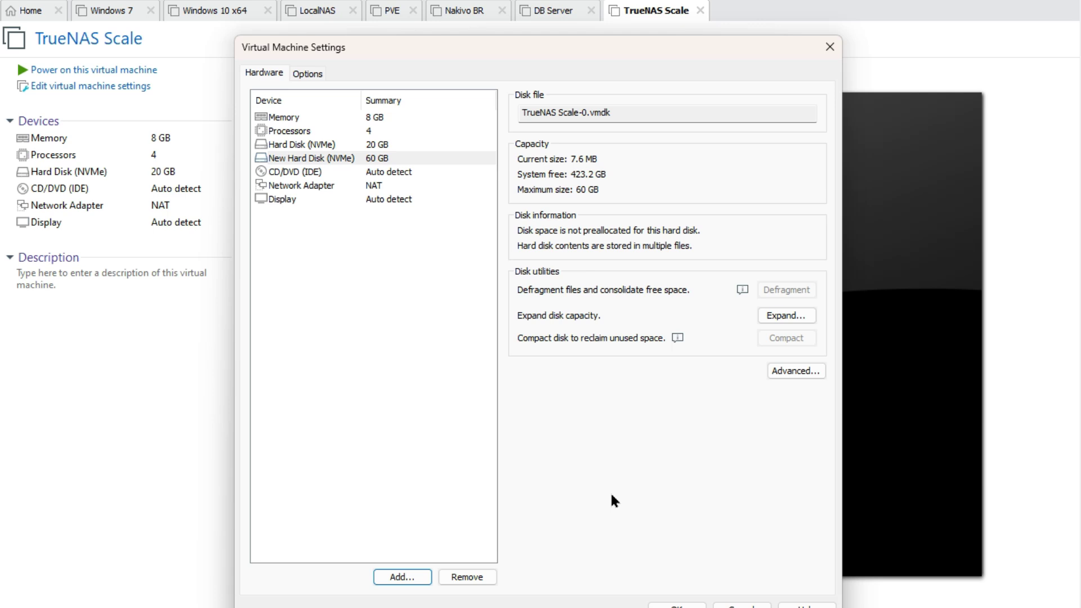
Step: Add a second 60 GB NVMe hard disk, split into multiple files, with the disk file TrueNAS Scale-1.vmdk
left_click(404, 576)
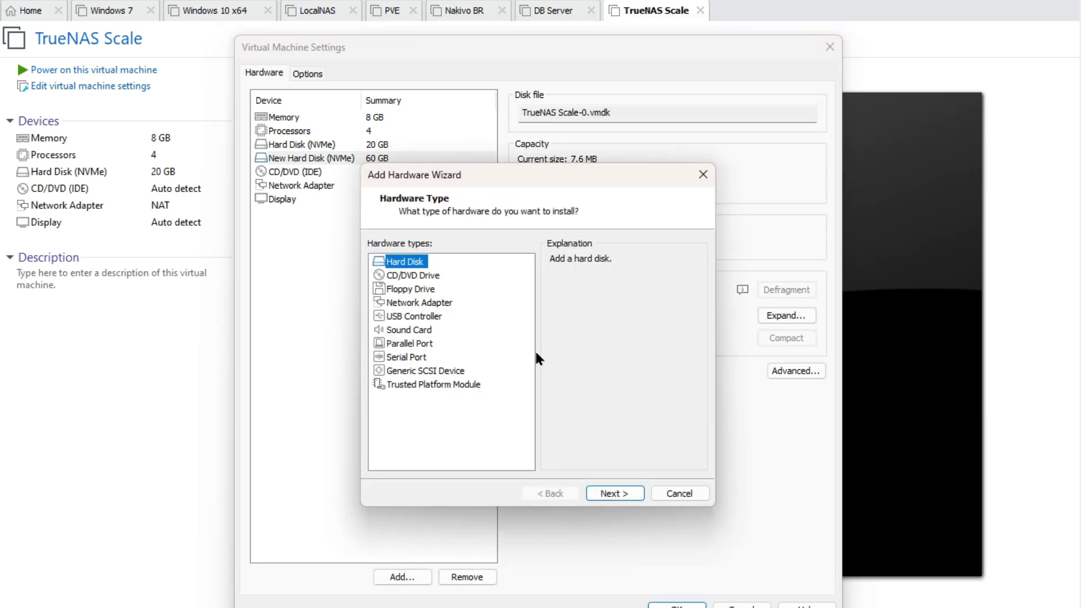
left_click(612, 492)
left_click(382, 314)
left_click(615, 493)
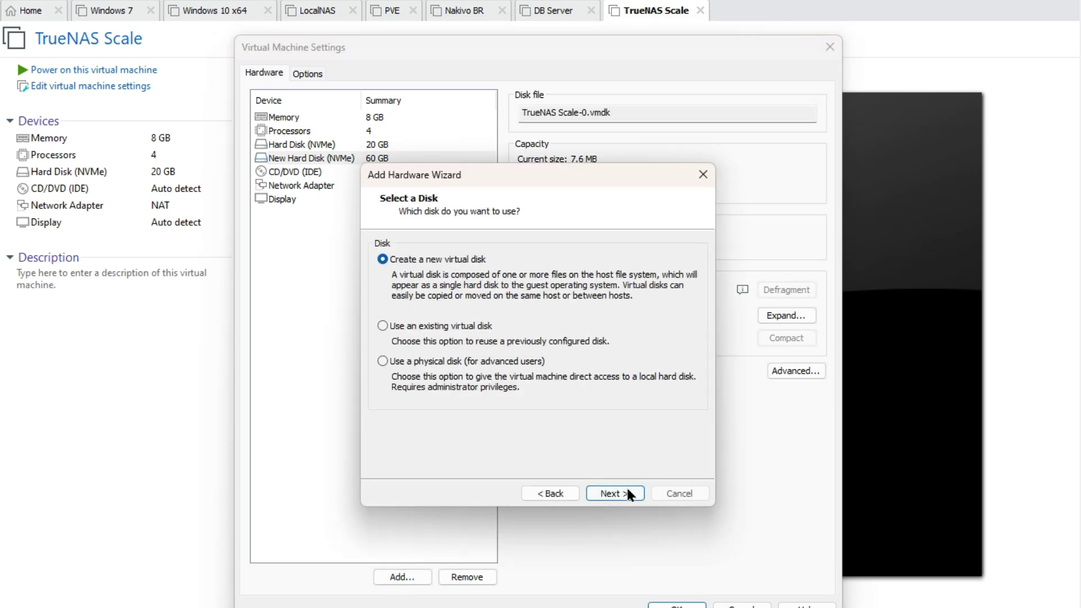
left_click(614, 493)
type("60")
left_click(617, 493)
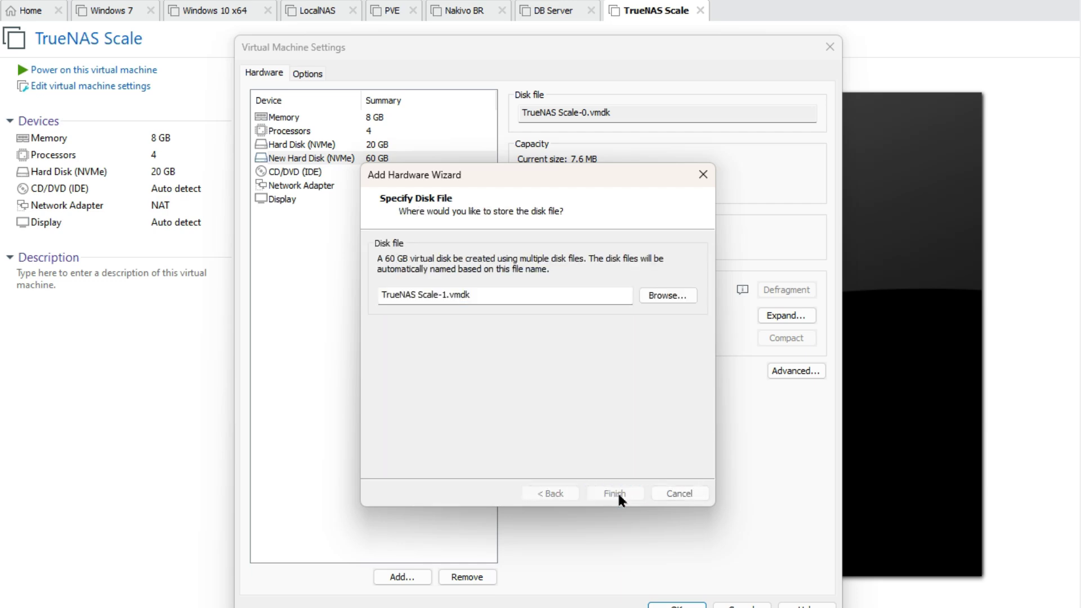
left_click(618, 491)
Step: Add a third 60 GB NVMe hard disk, split into multiple files, with the disk file TrueNAS Scale-2.vmdk
left_click(398, 575)
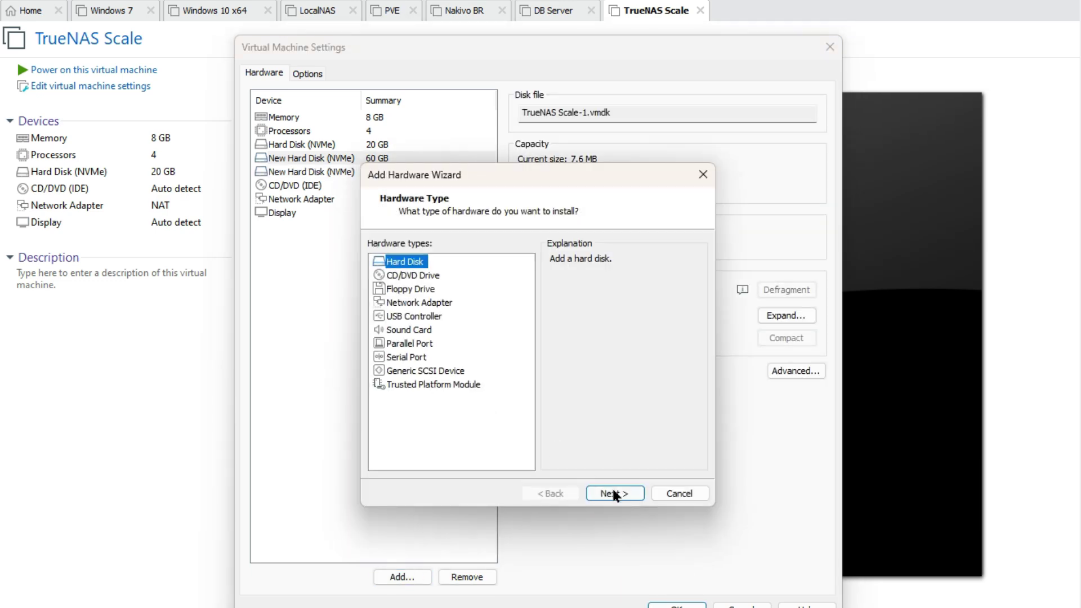
left_click(613, 494)
left_click(381, 311)
left_click(616, 493)
left_click(624, 493)
type("60")
left_click(613, 494)
left_click(614, 494)
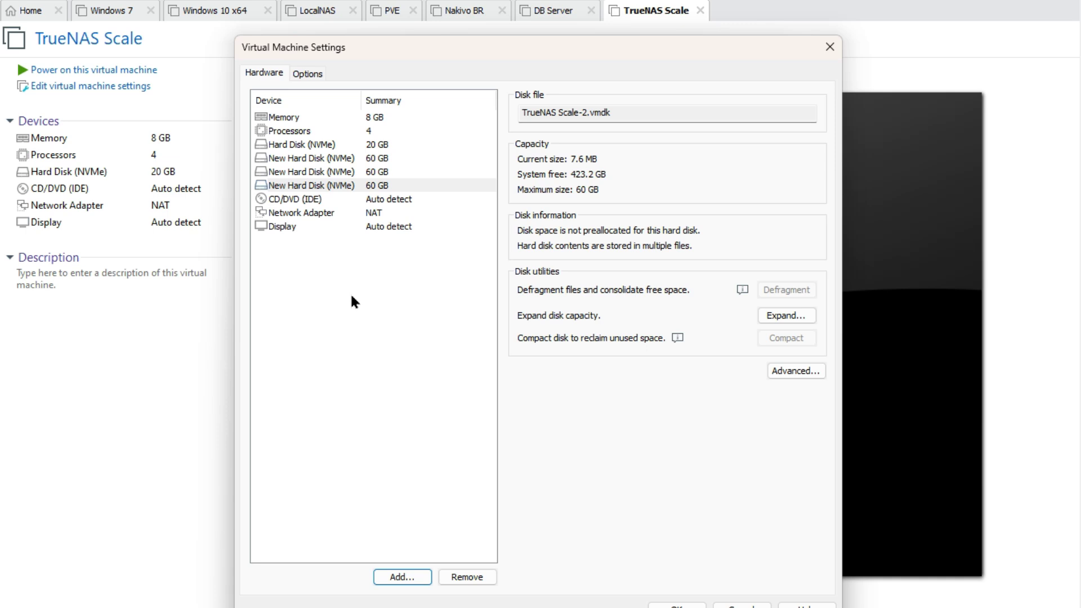
Step: Set the CD/DVD drive to use the ISO image TrueNAS-SCALE-24.04.2.2 from the ISO folder on drive D
left_click(311, 199)
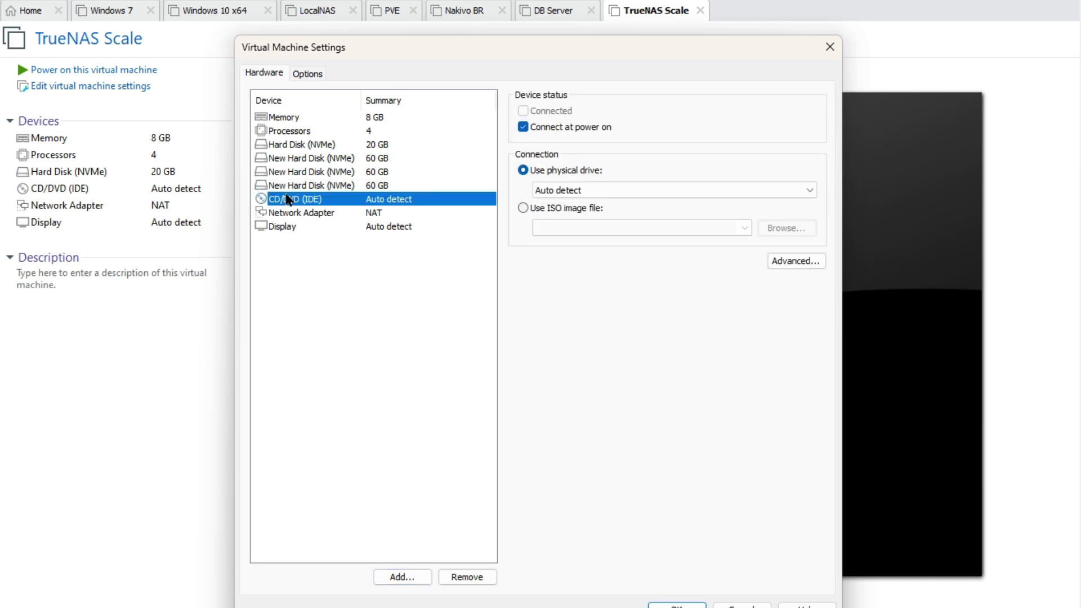
left_click(523, 208)
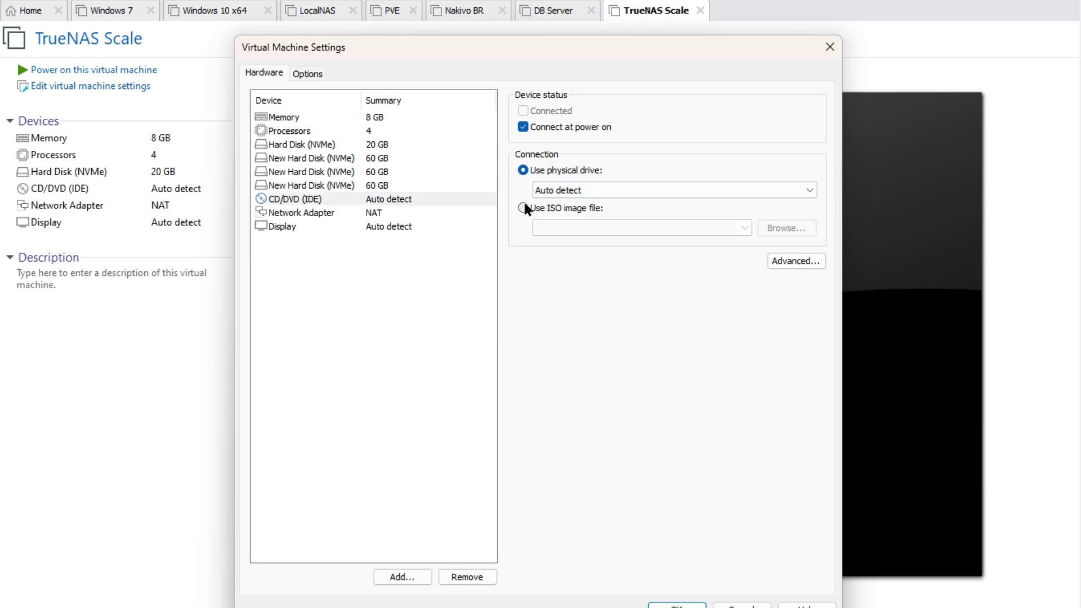
left_click(770, 229)
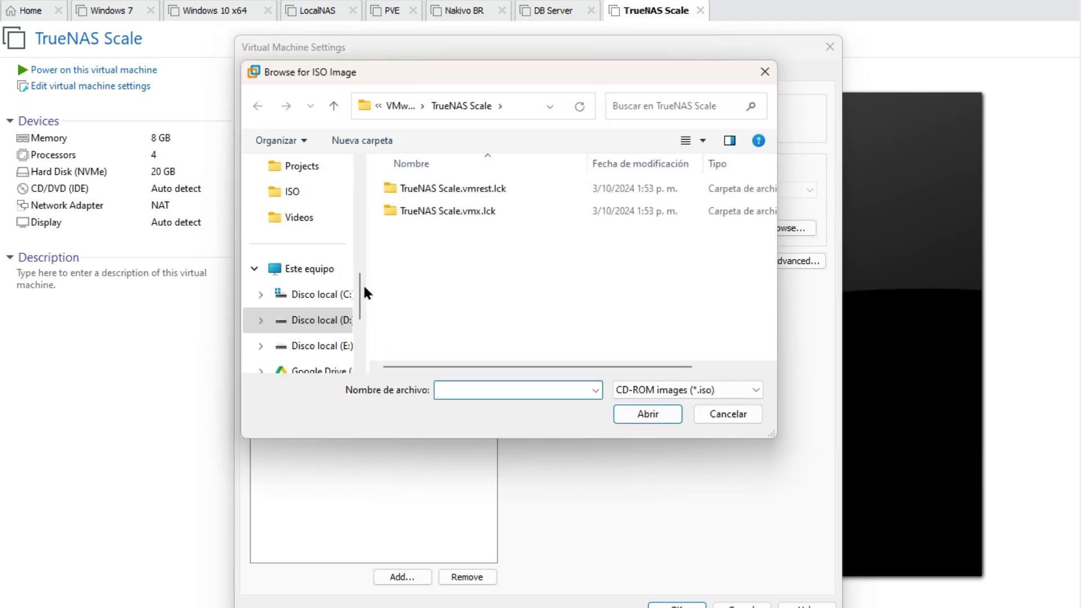
left_click(338, 320)
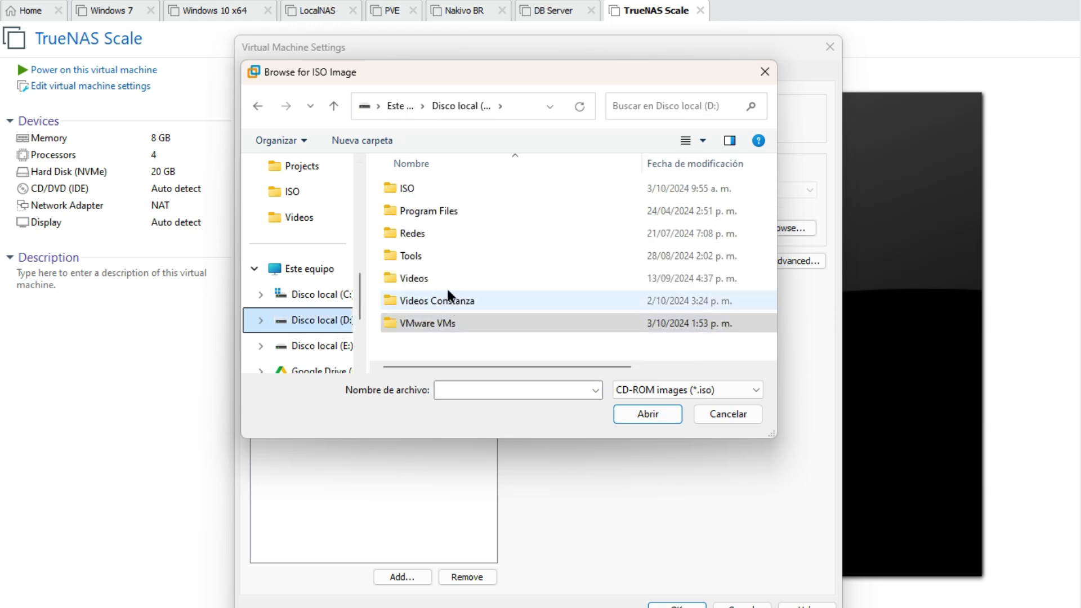
double_click(433, 188)
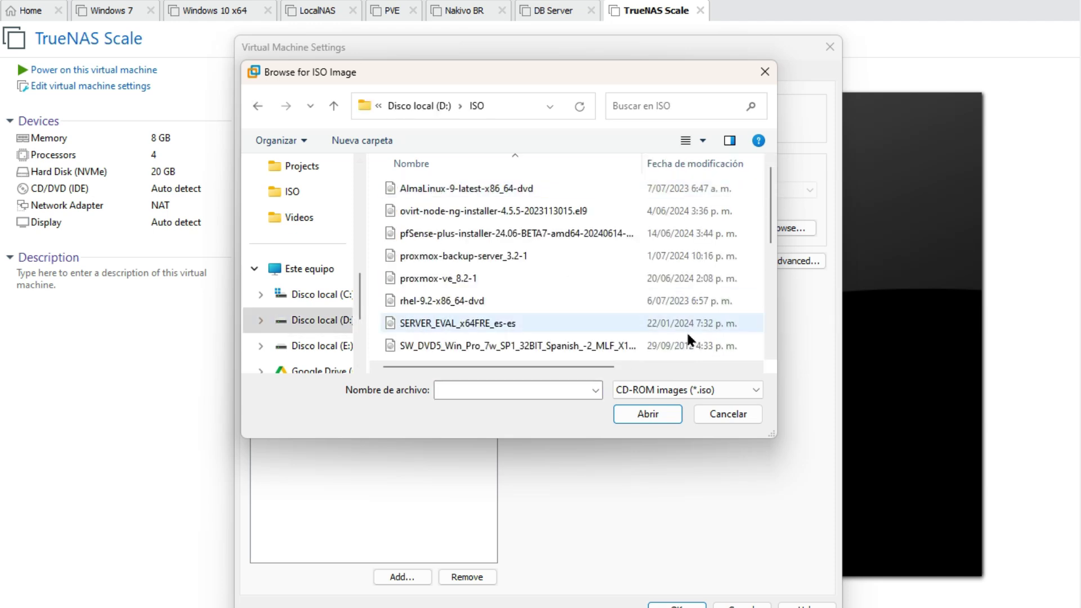
scroll(638, 288, "down", 2)
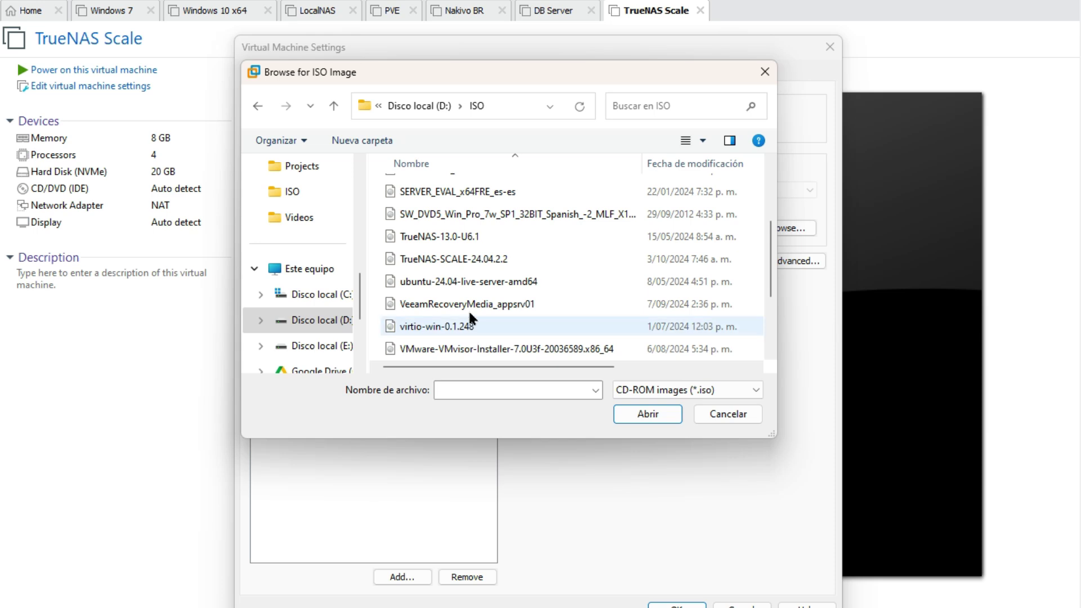
left_click(459, 257)
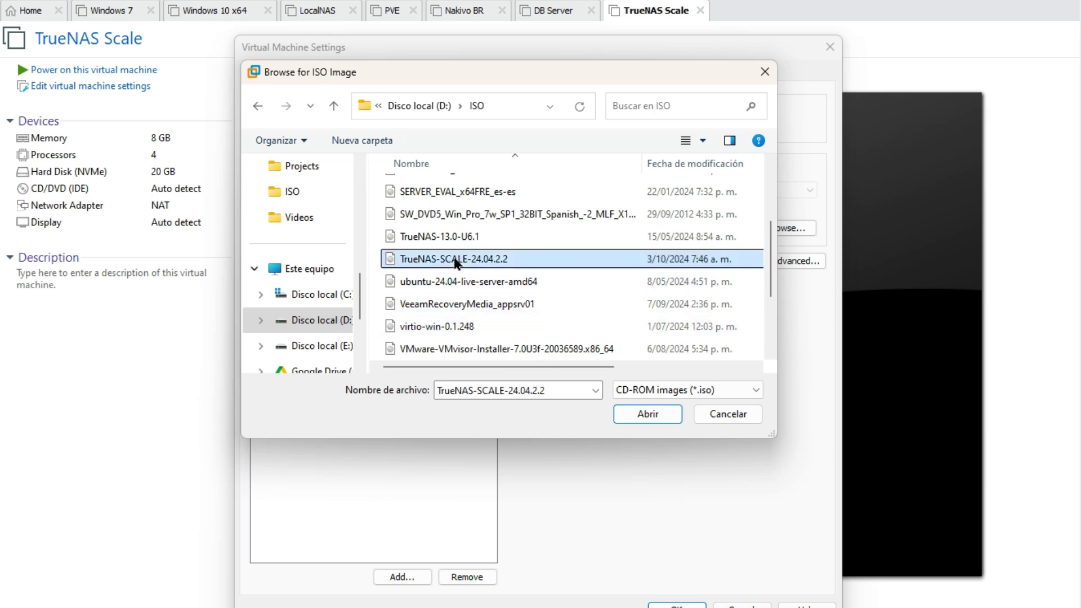
left_click(644, 416)
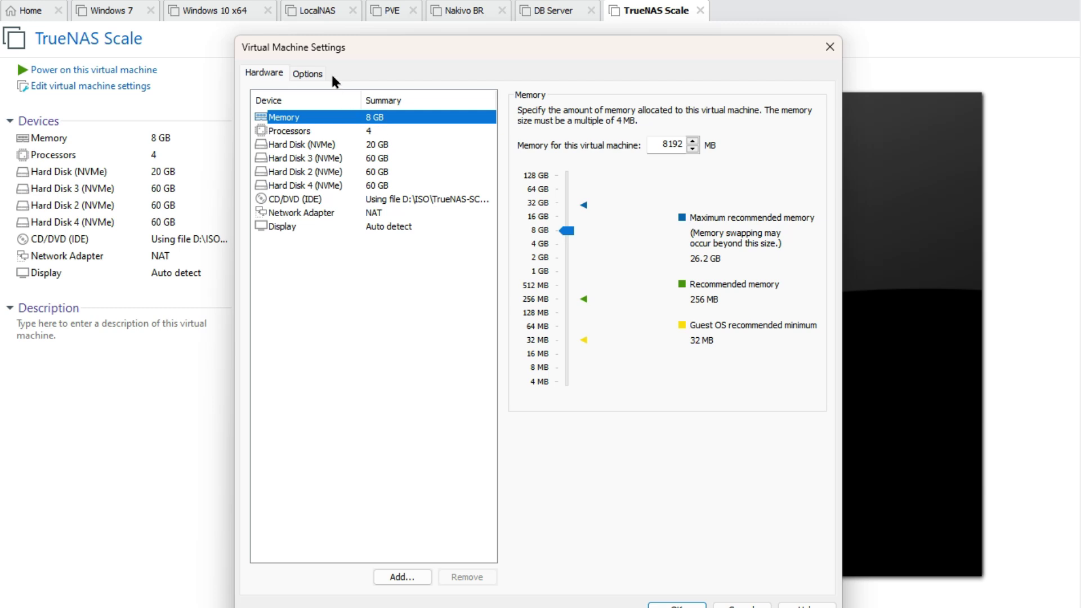
Step: Change the virtual machine's firmware type to UEFI in the advanced options and save the settings
left_click(310, 74)
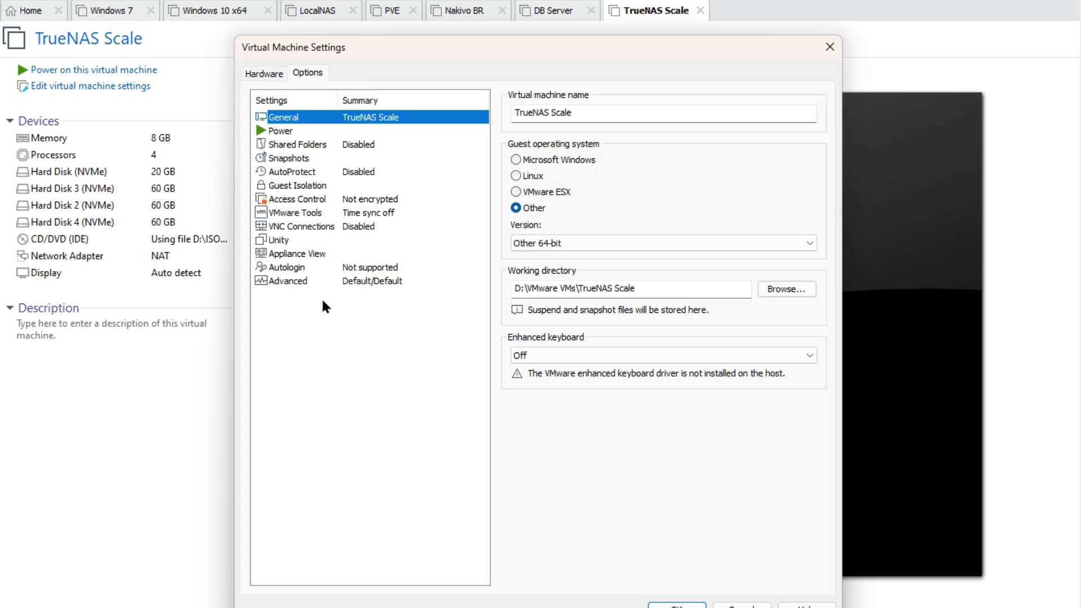
left_click(307, 281)
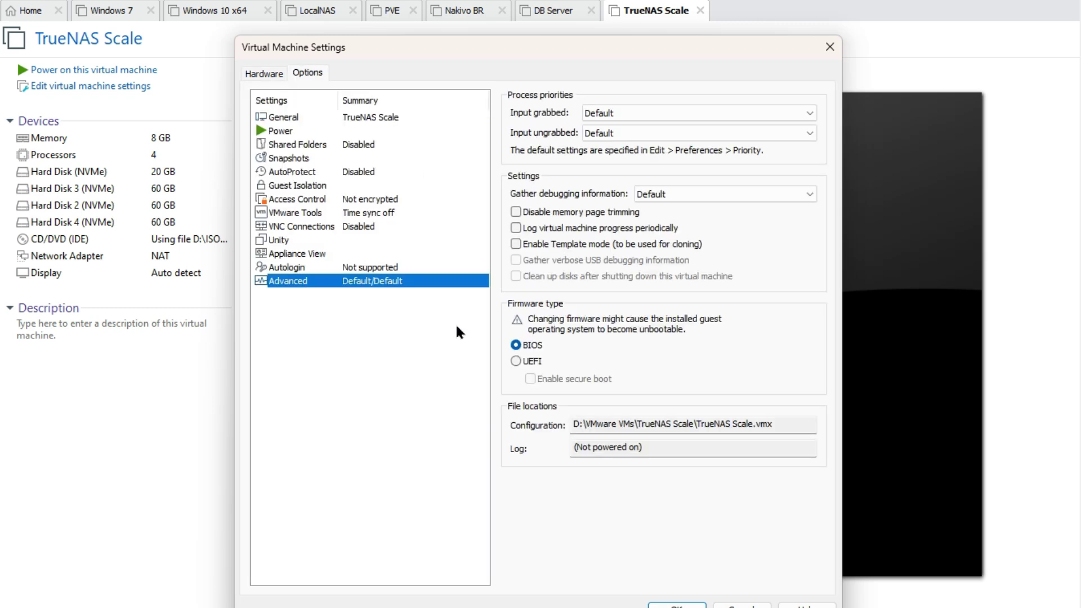
left_click(514, 361)
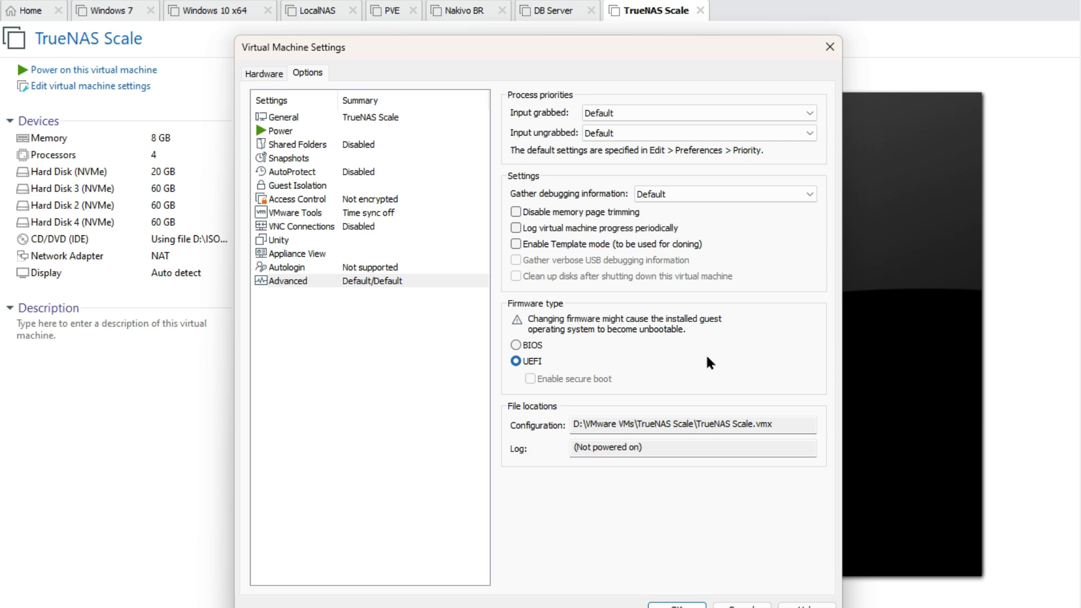
left_click(676, 605)
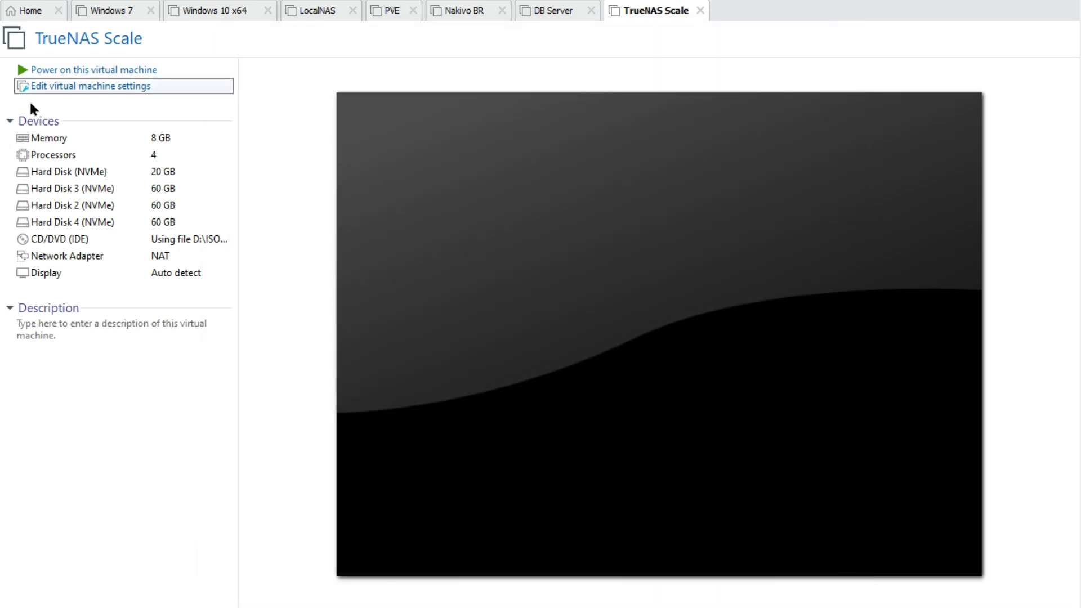
Step: Power on the TrueNAS Scale machine and boot the Start TrueNAS SCALE Installation entry
left_click(82, 70)
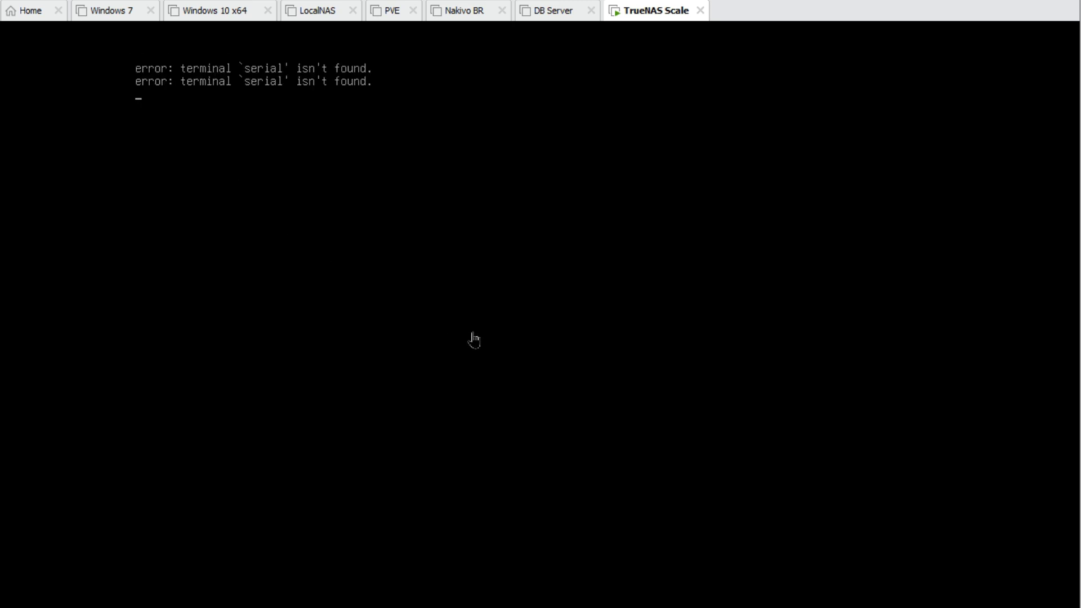
left_click(473, 333)
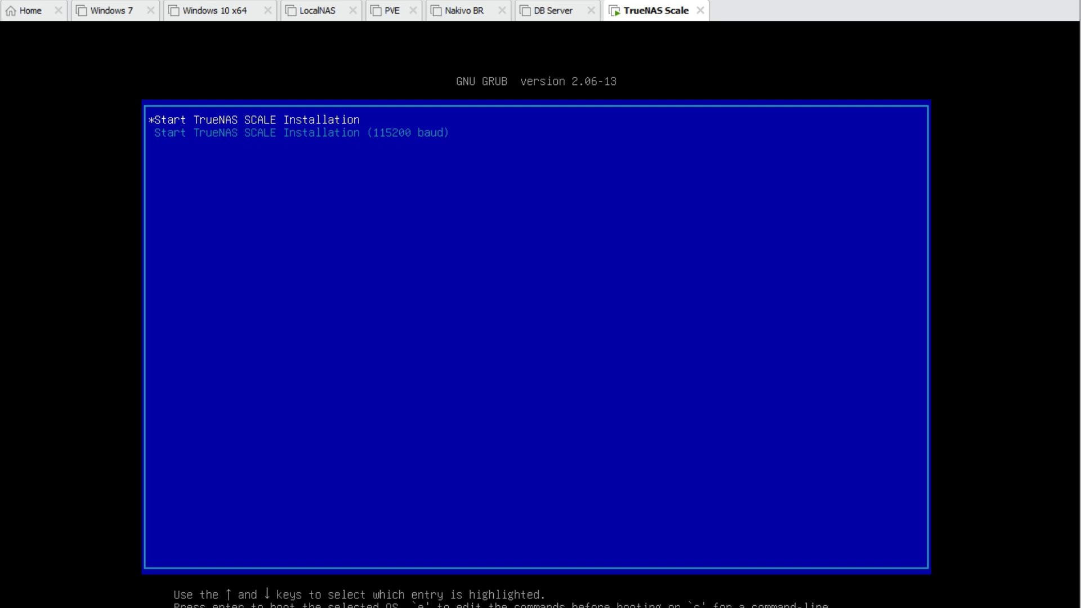
key("Return")
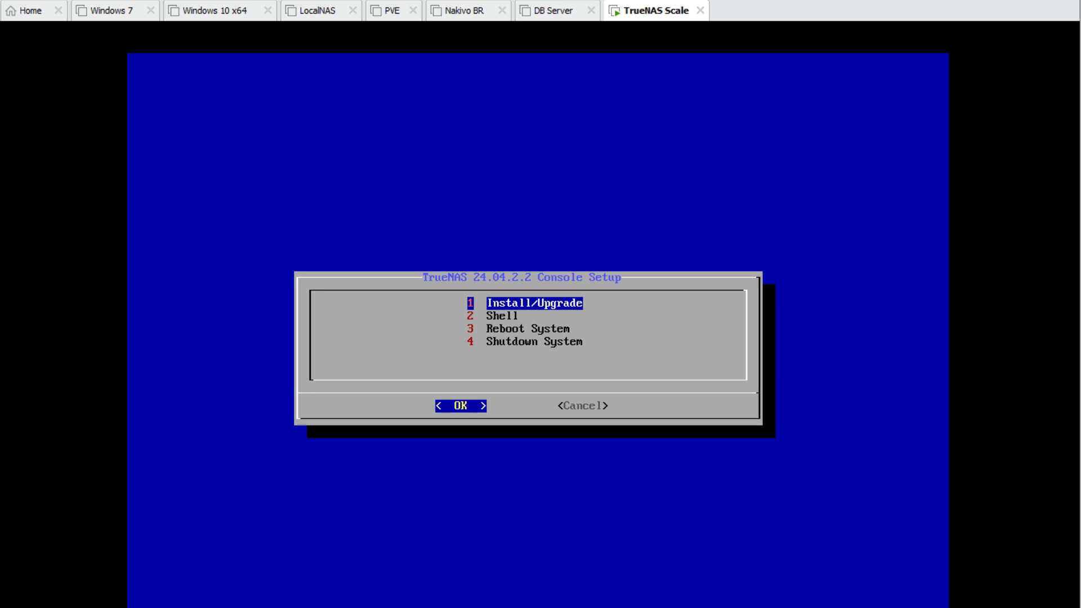
Step: Start Install/Upgrade with the 20 GiB disk nvme0n1 as destination and agree to erase it
key("Return")
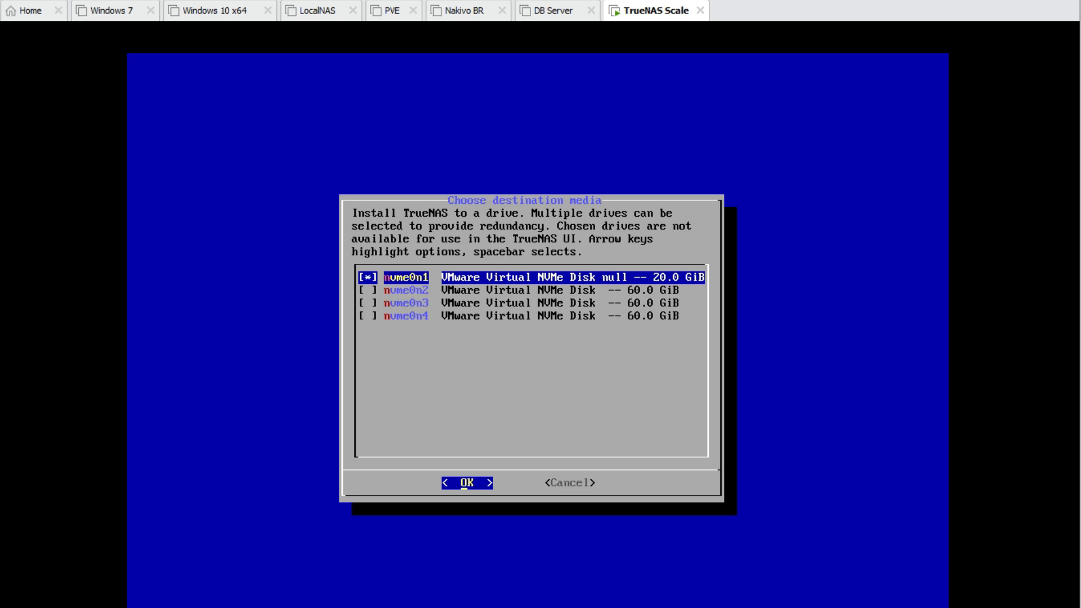
key("Return")
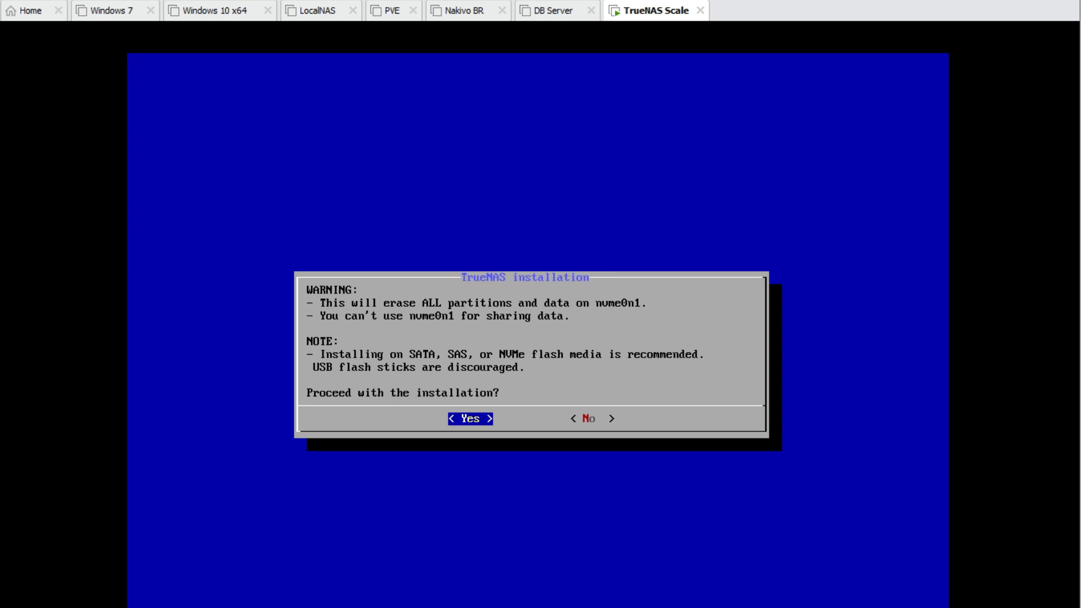
key("Return")
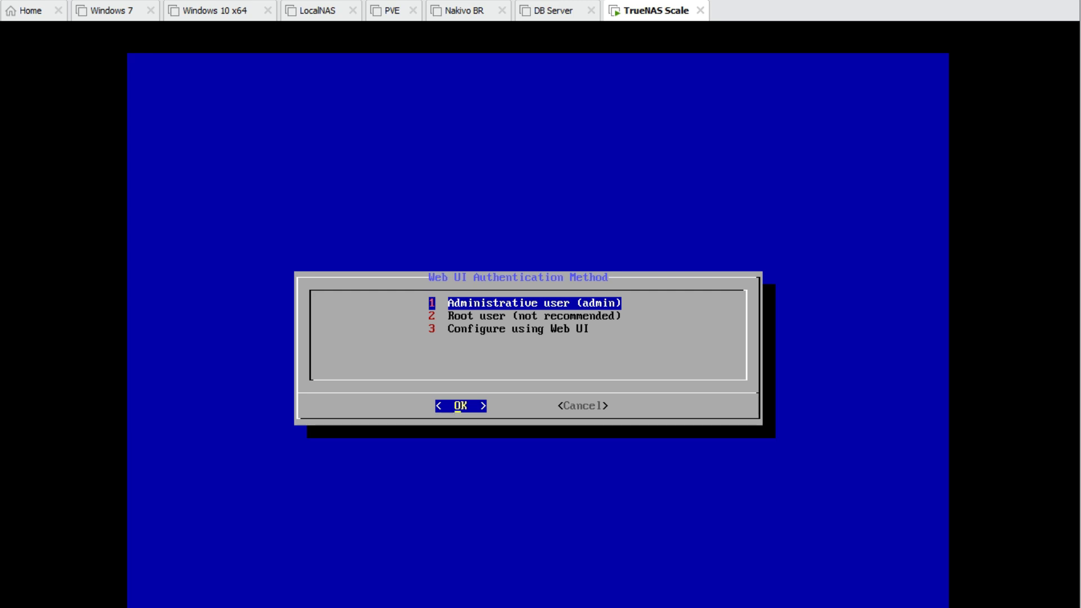
Step: Choose the administrative user (admin) for web UI authentication, enter and confirm its password, and run the installation
key("Return")
type("**********")
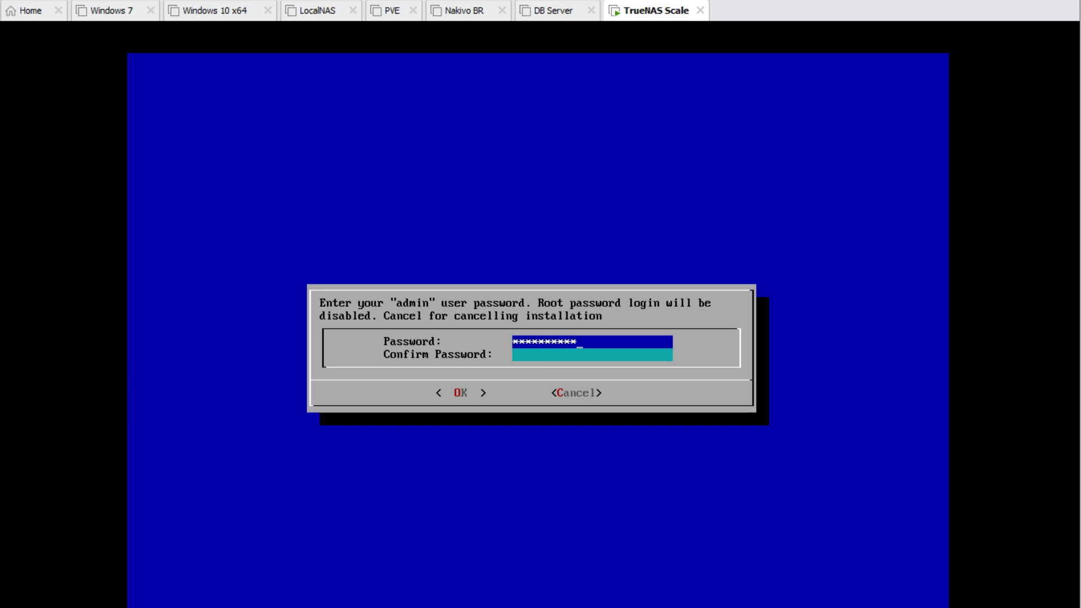
key("Down")
type("********")
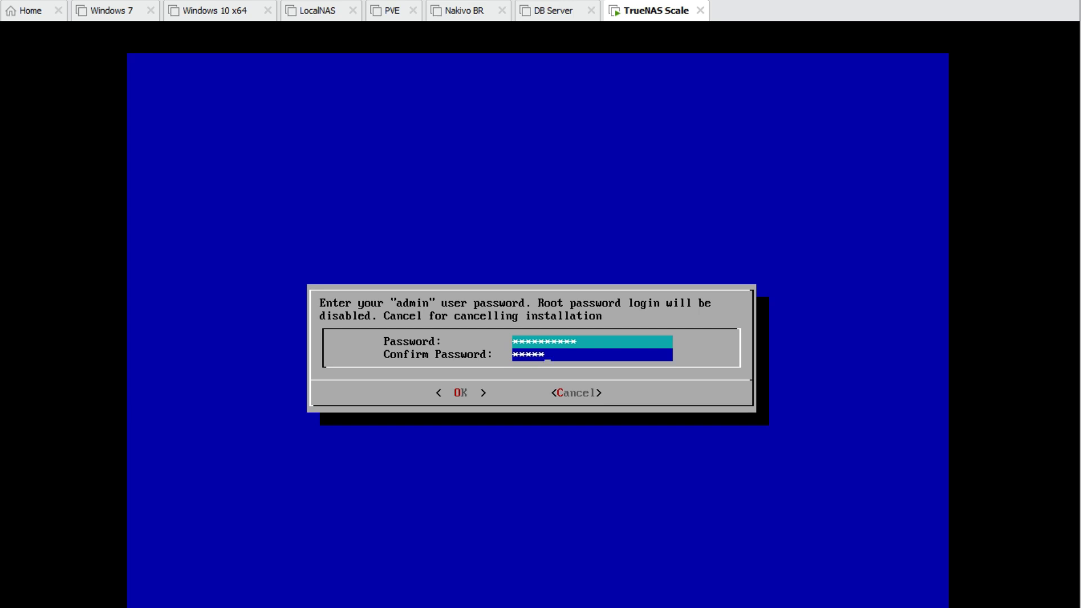
type("**")
key("Tab")
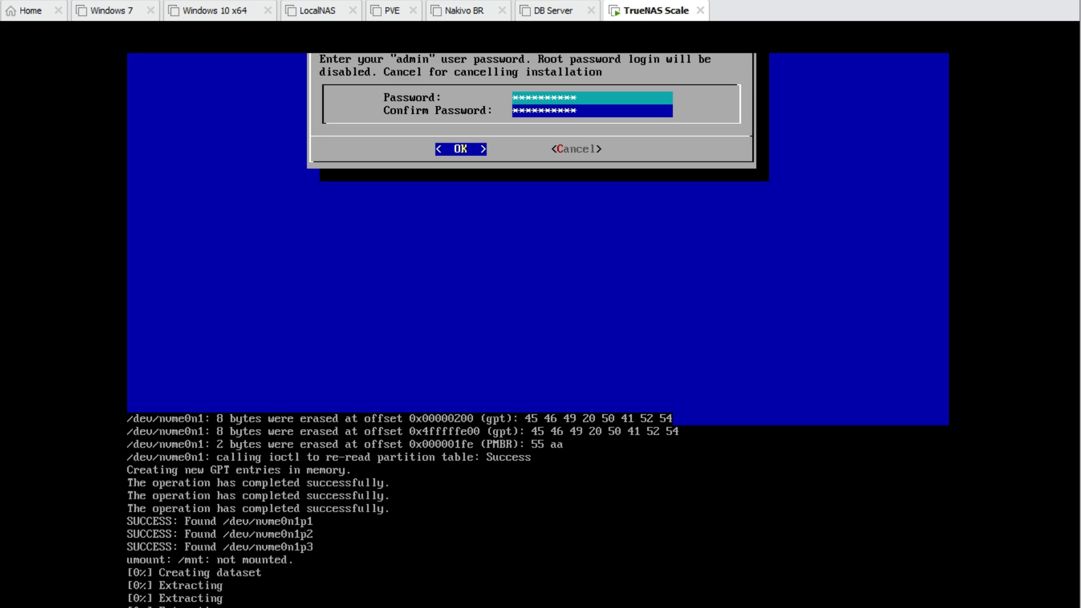
key("Num_Lock")
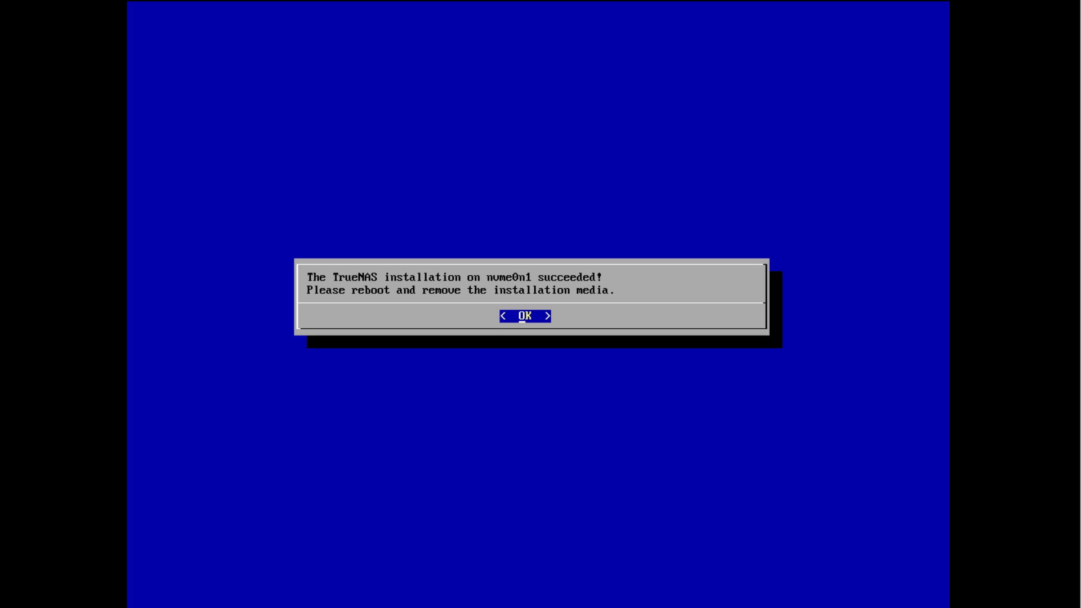
Step: Acknowledge the finished installation and reboot the system from the console setup
key("Return")
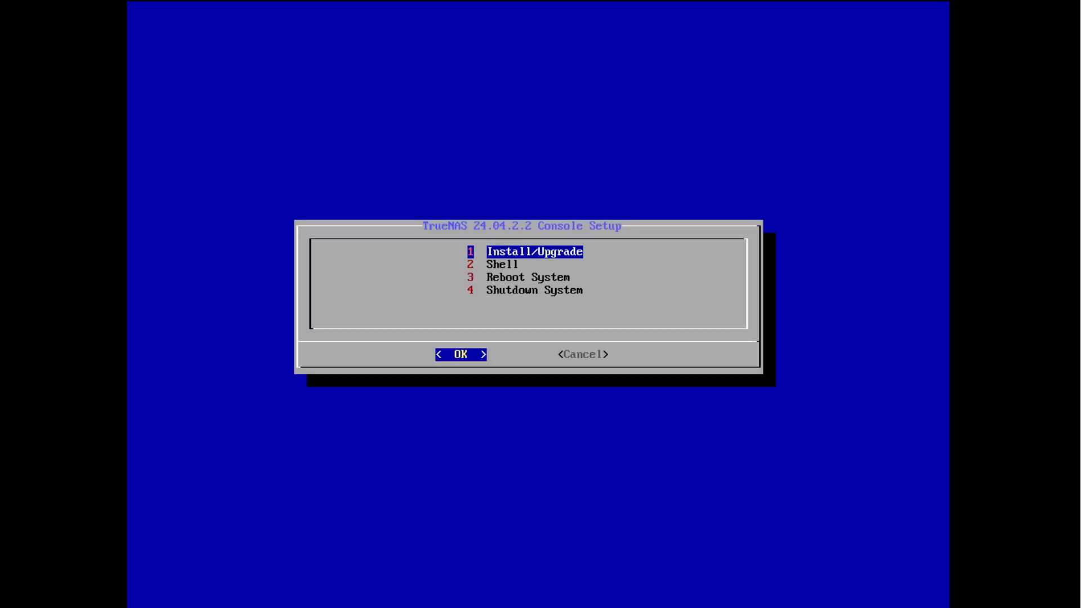
key("Down")
key("Down")
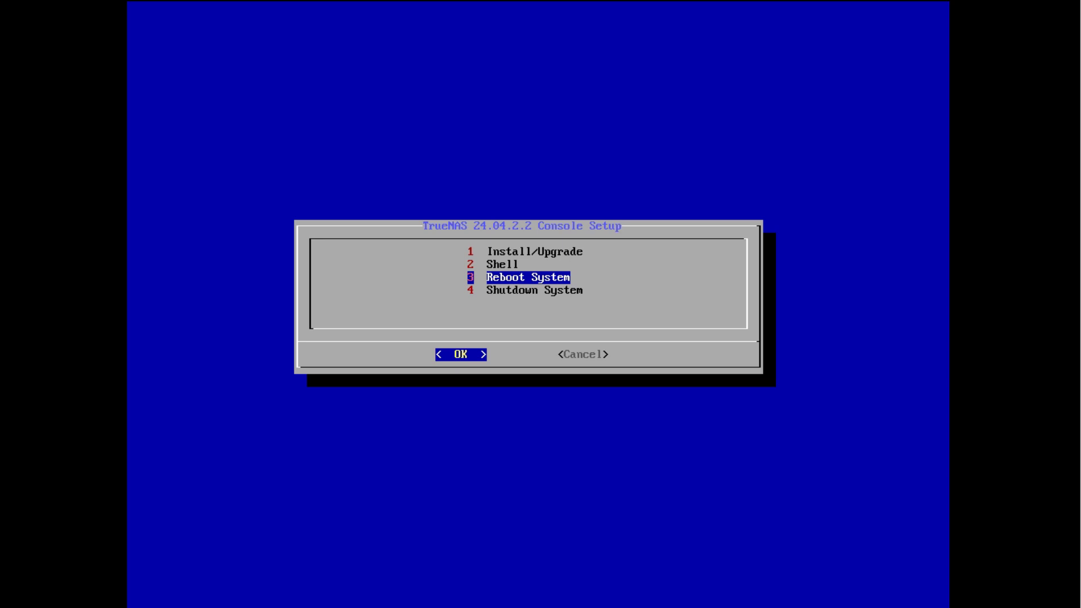
key("Return")
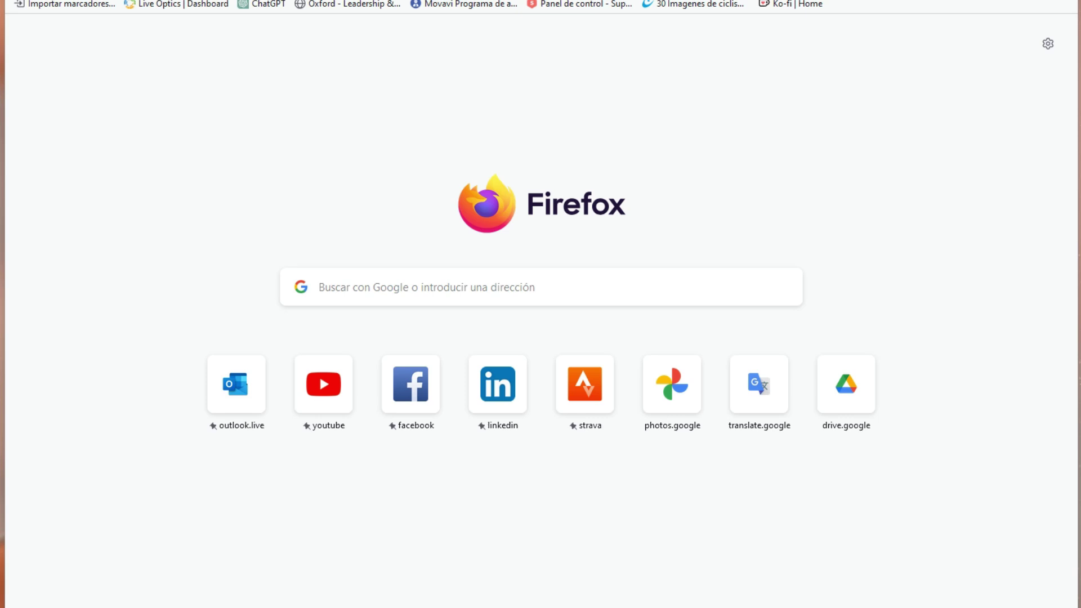
Step: Switch to Firefox and open the TrueNAS web interface at the copied address 192.168.17.132
left_click(245, 0)
right_click(245, 0)
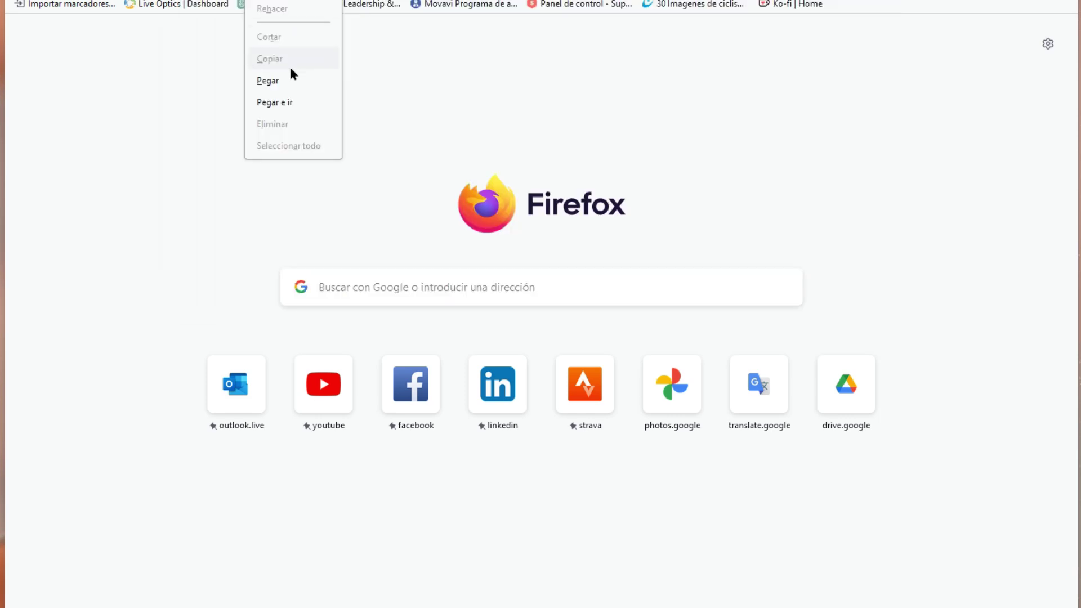
left_click(267, 80)
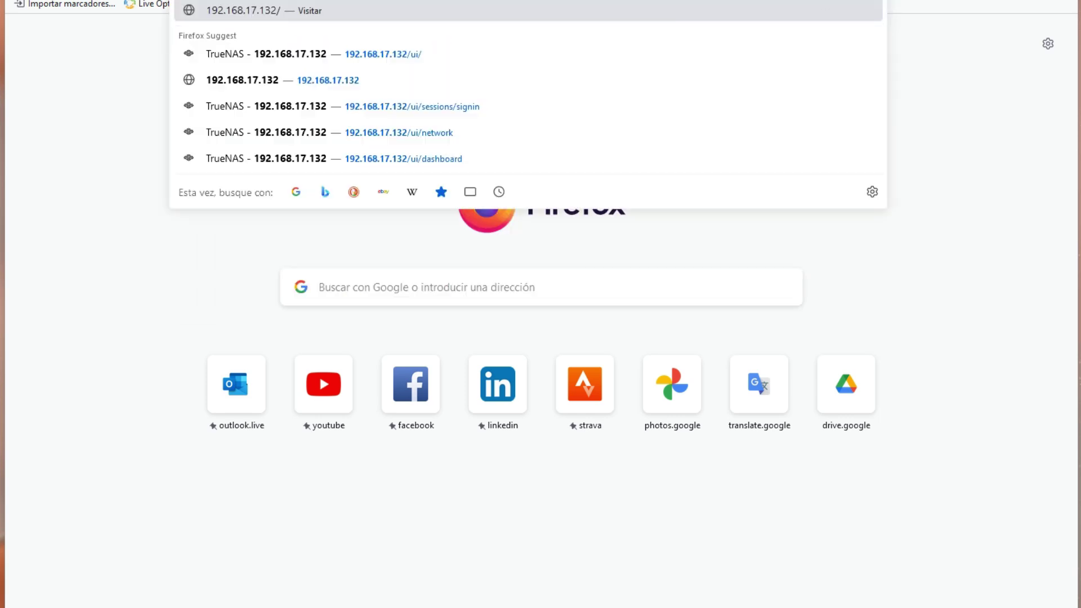
key("Return")
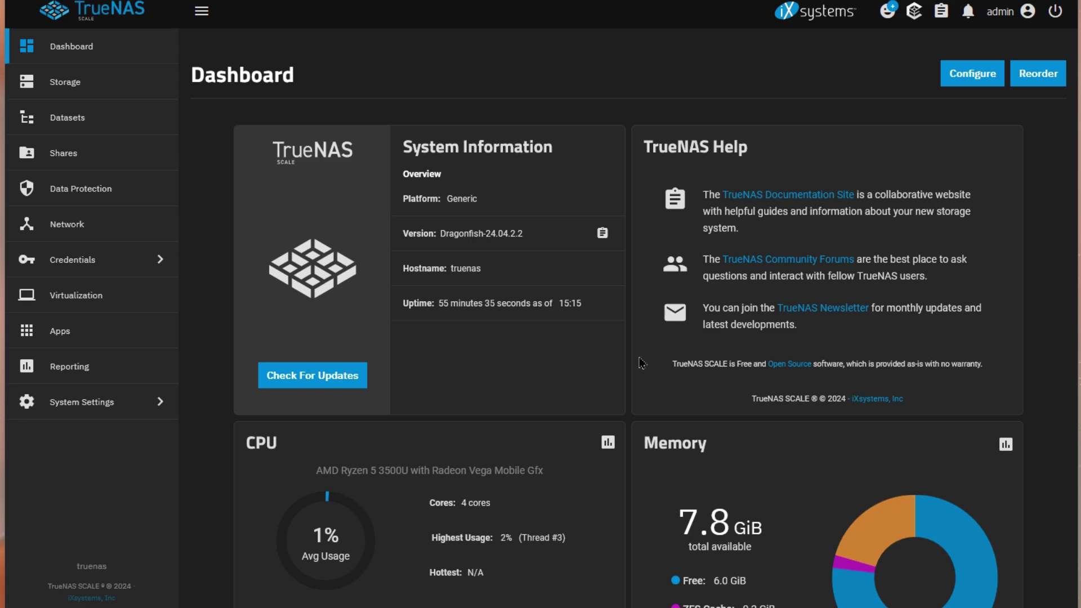
Step: Examine the dashboard's system information, CPU, memory, network and backup task cards
scroll(582, 385, "down", 6)
scroll(583, 385, "up", 7)
scroll(582, 384, "down", 7)
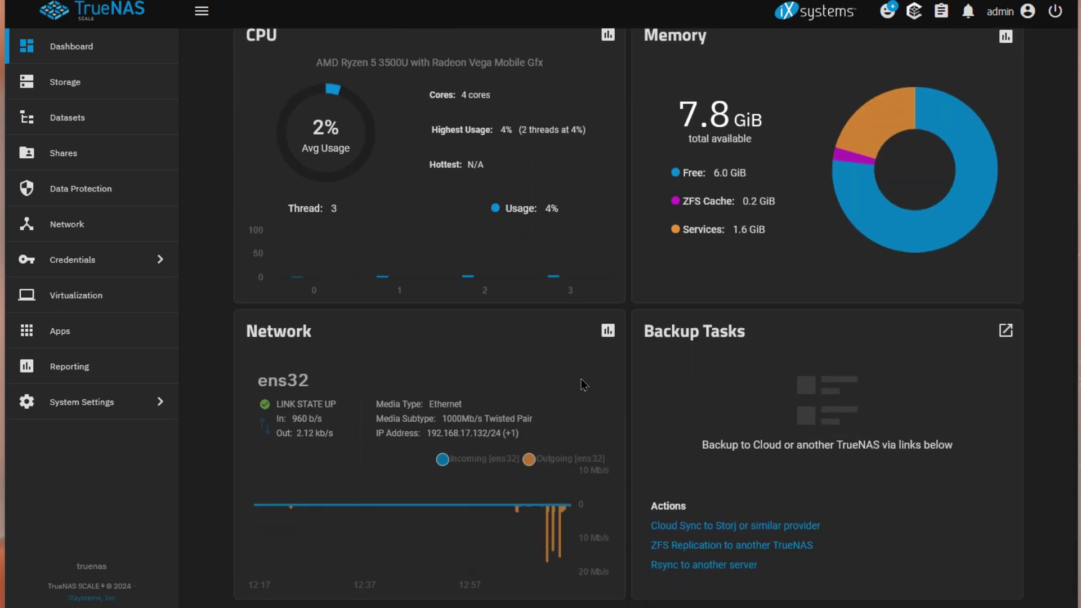
scroll(583, 385, "up", 1)
scroll(583, 384, "up", 7)
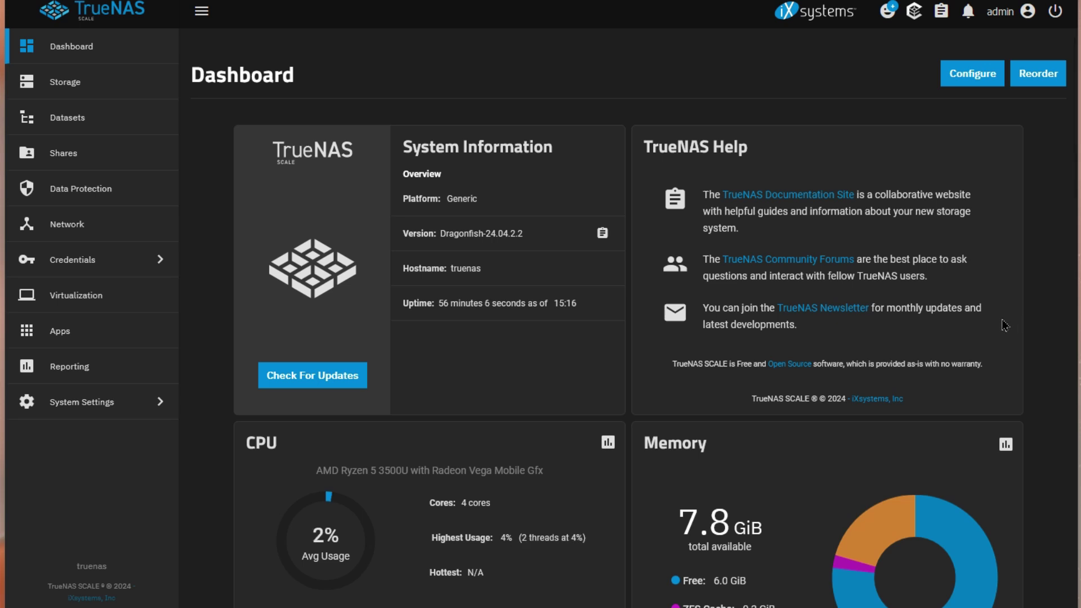
Step: Edit the ens32 network interface to turn off DHCP and set its MTU to 9000
left_click(67, 234)
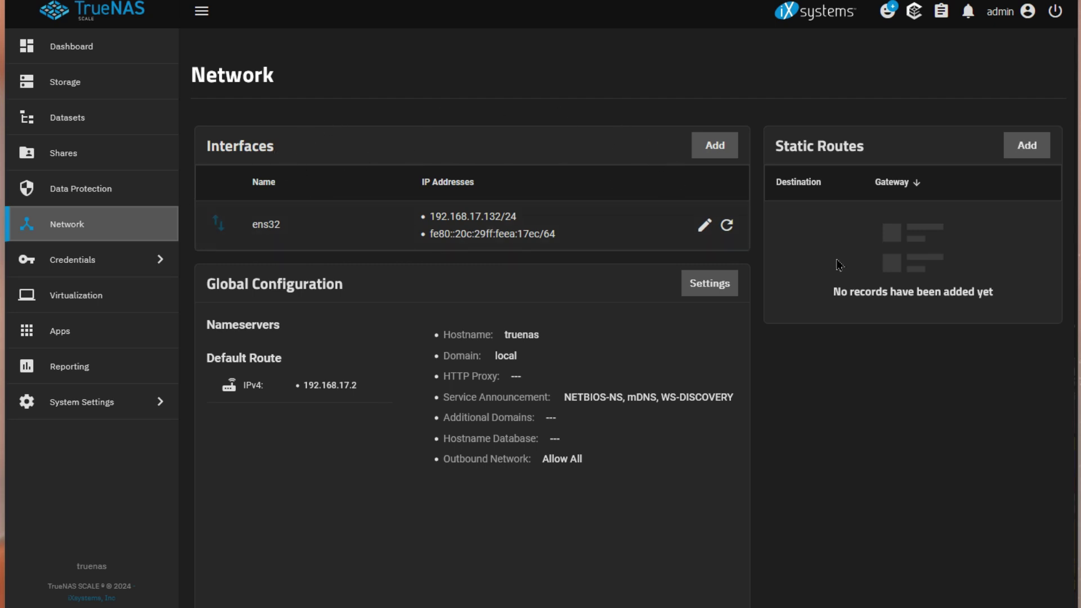
left_click(706, 228)
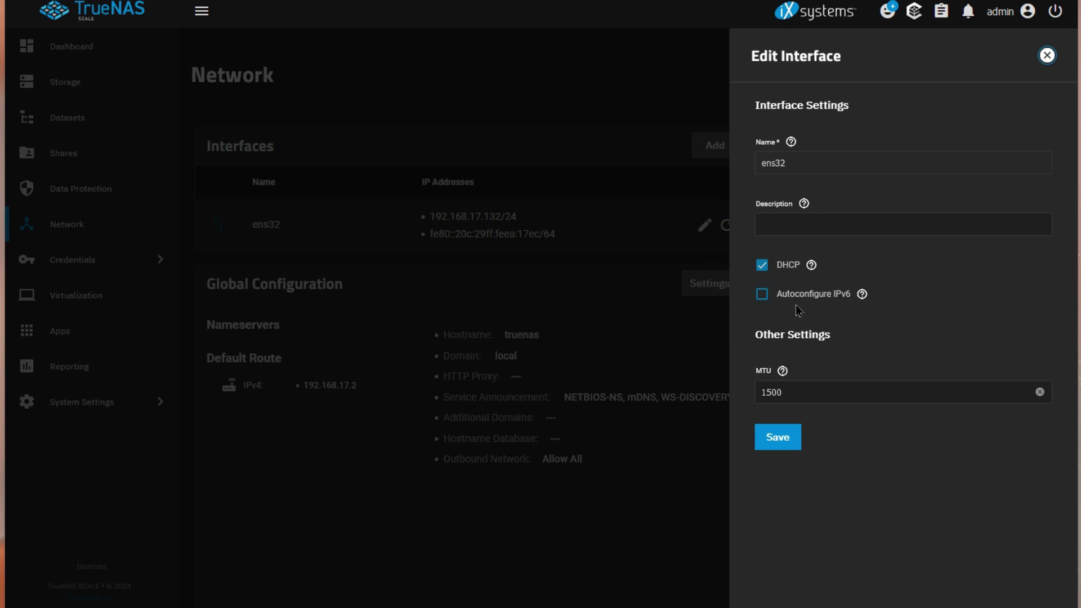
left_click(763, 266)
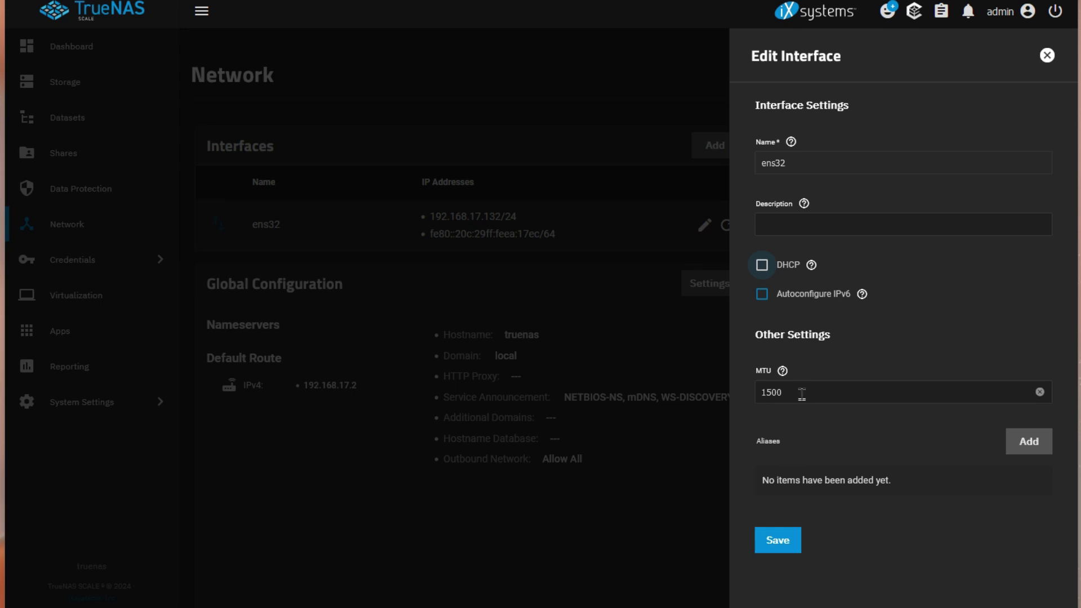
left_click_drag(801, 392, 563, 389)
type("9000")
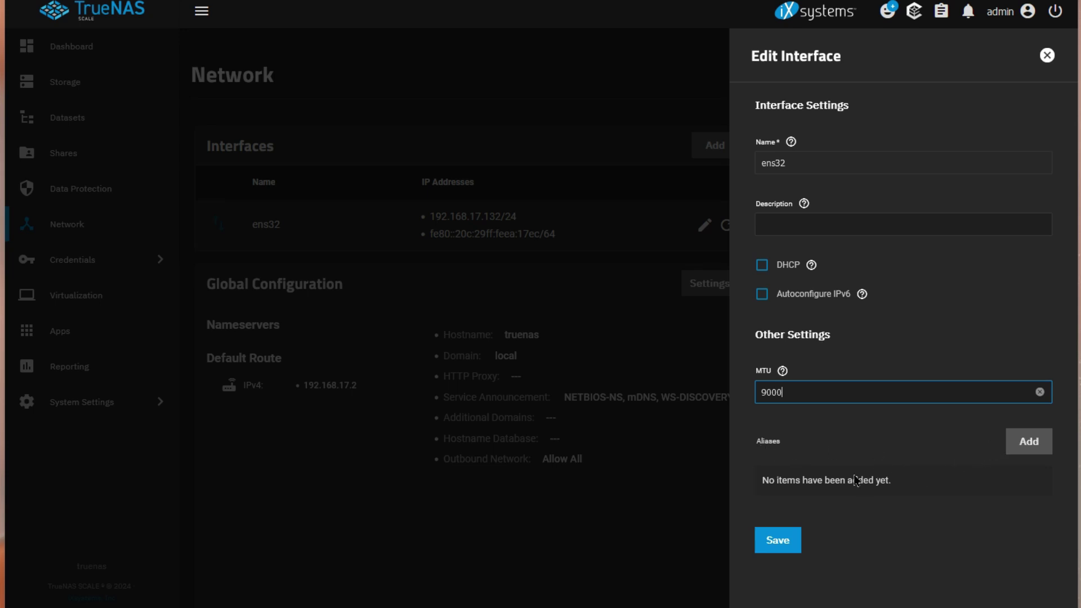
Step: Add the static alias 192.168.17.70/24 to the ens32 interface, save it, and skip registering a new default gateway
left_click(1023, 457)
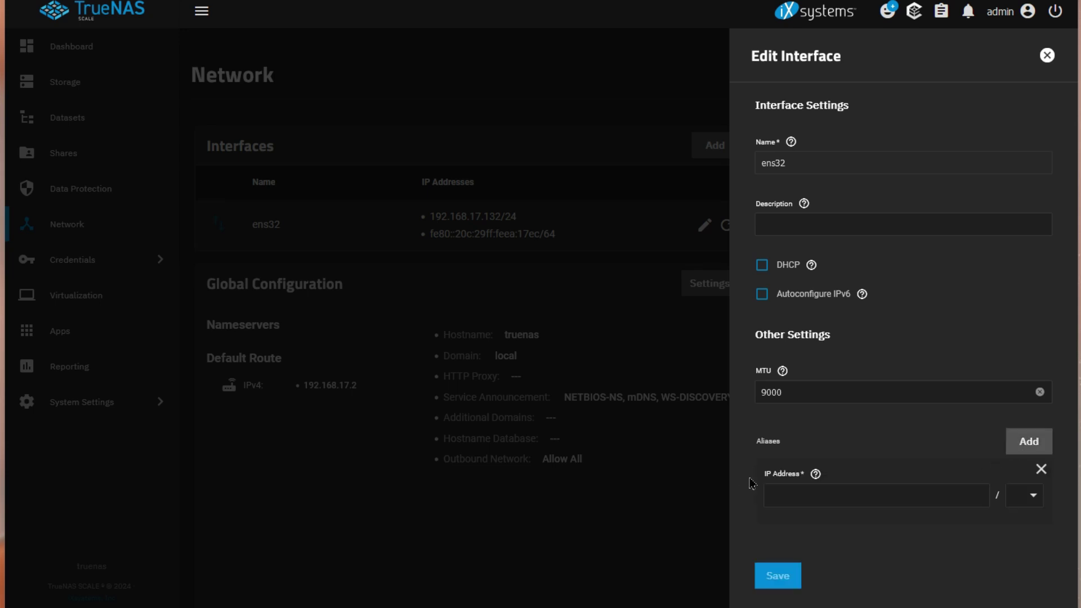
left_click(782, 491)
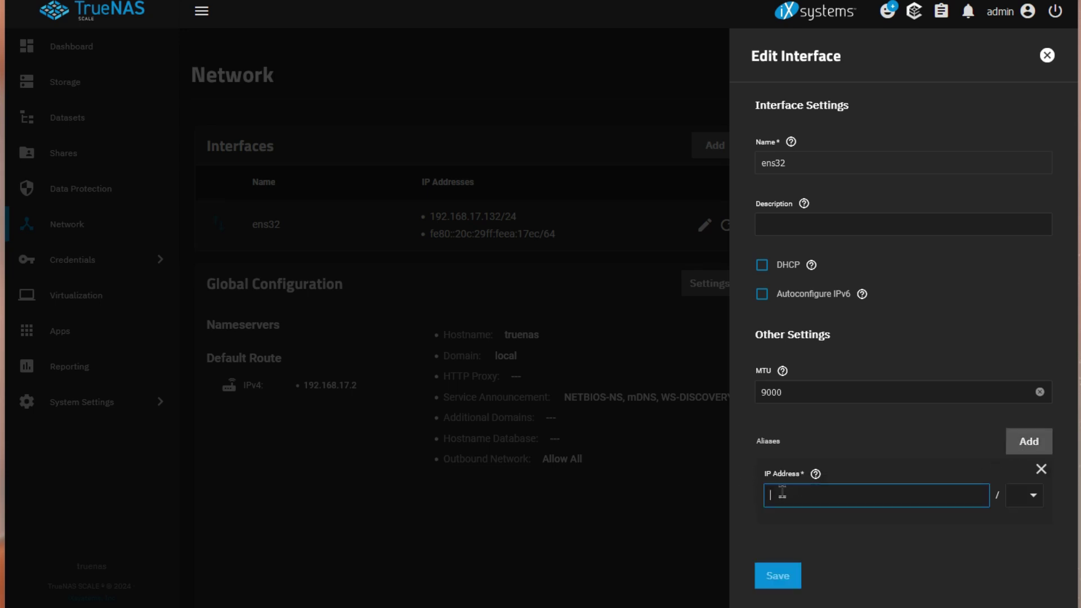
type("1")
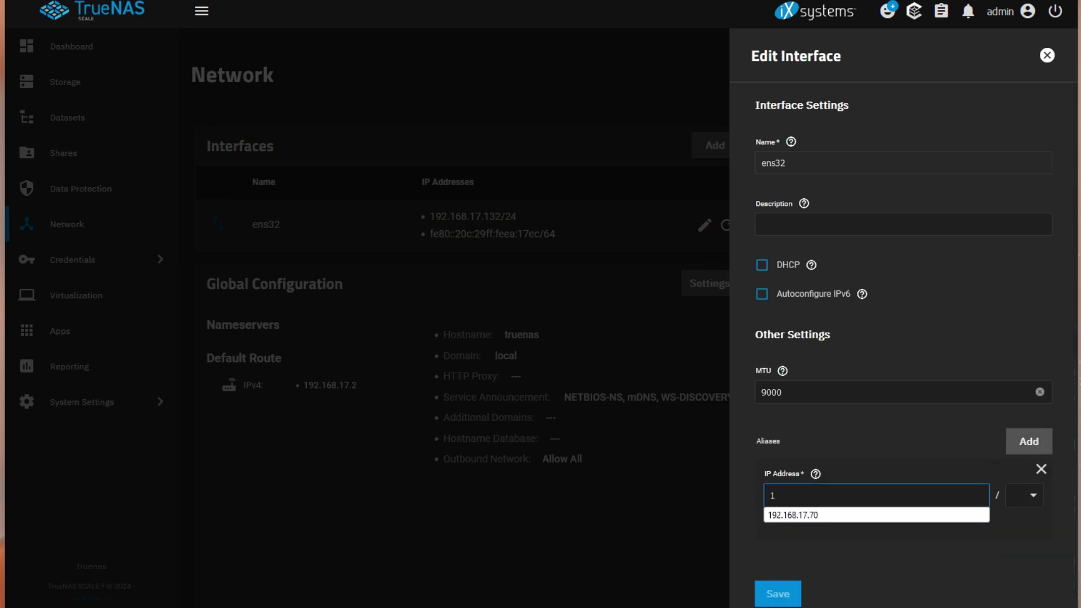
left_click(818, 516)
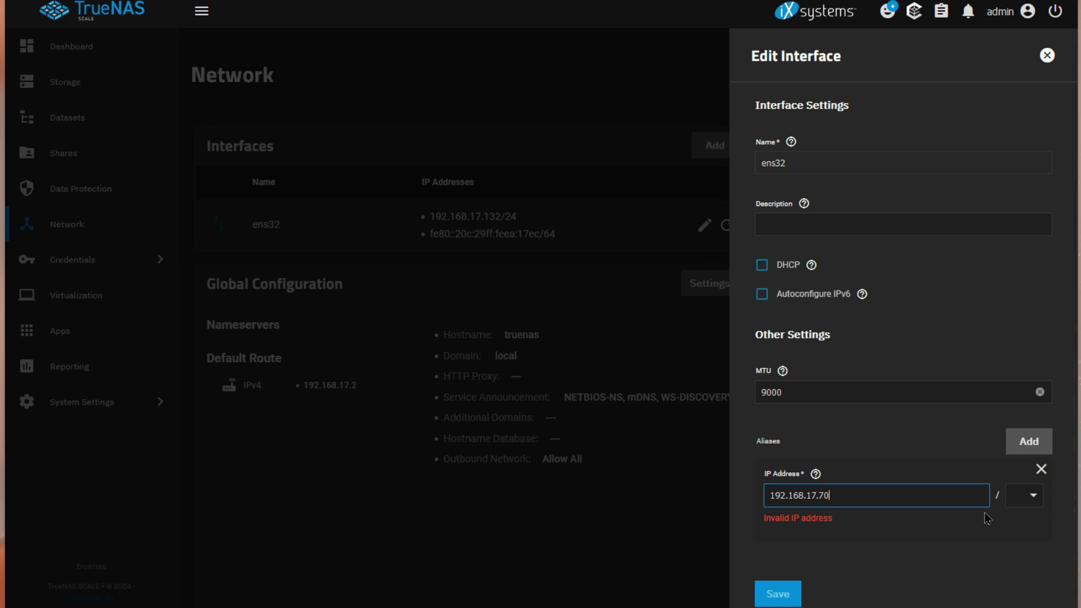
left_click(1034, 496)
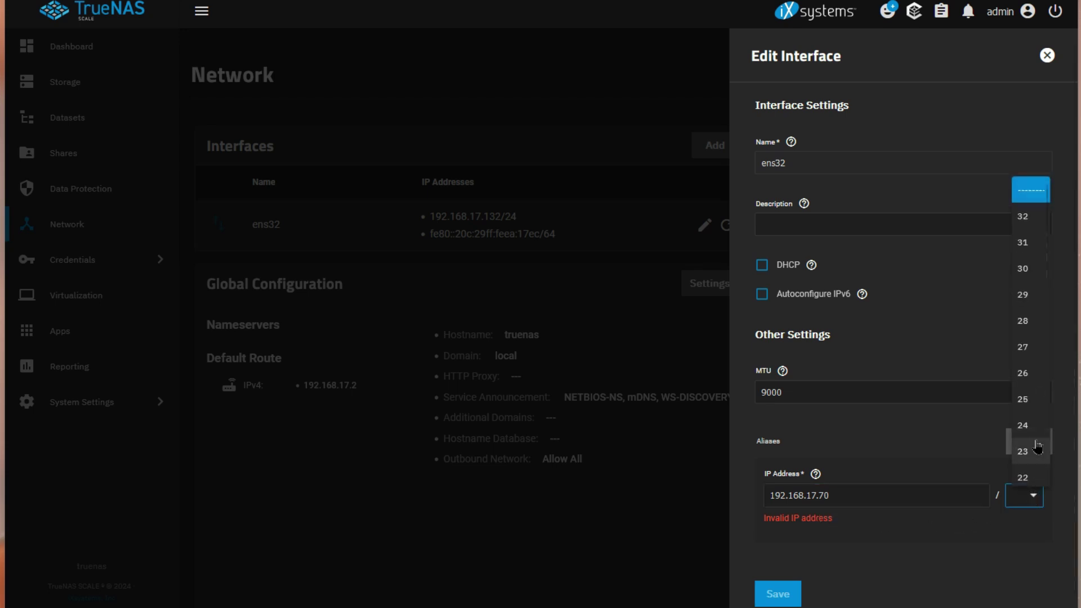
left_click(1025, 427)
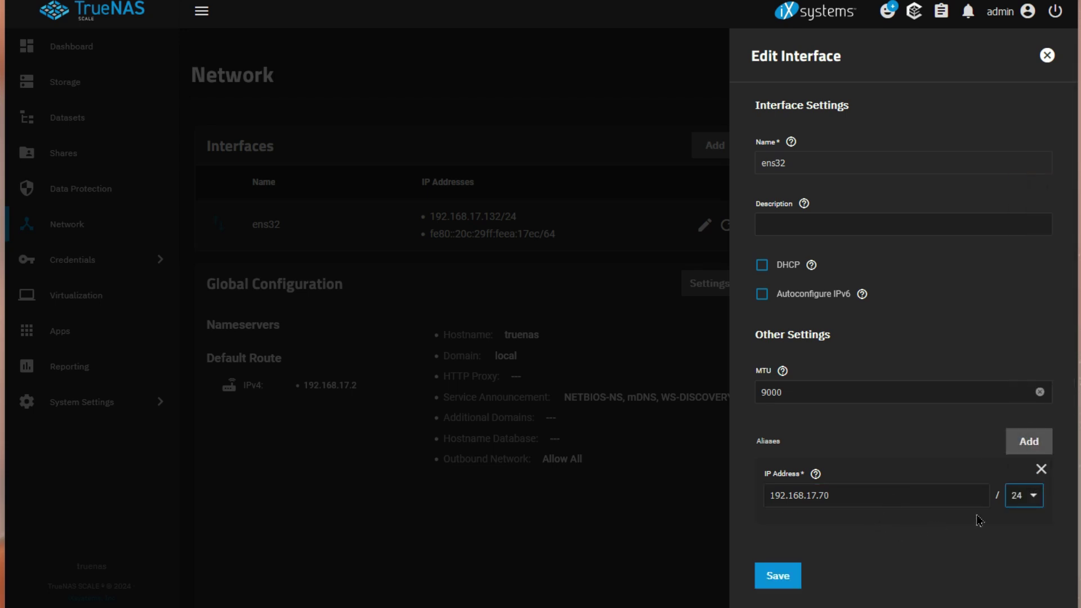
left_click(778, 576)
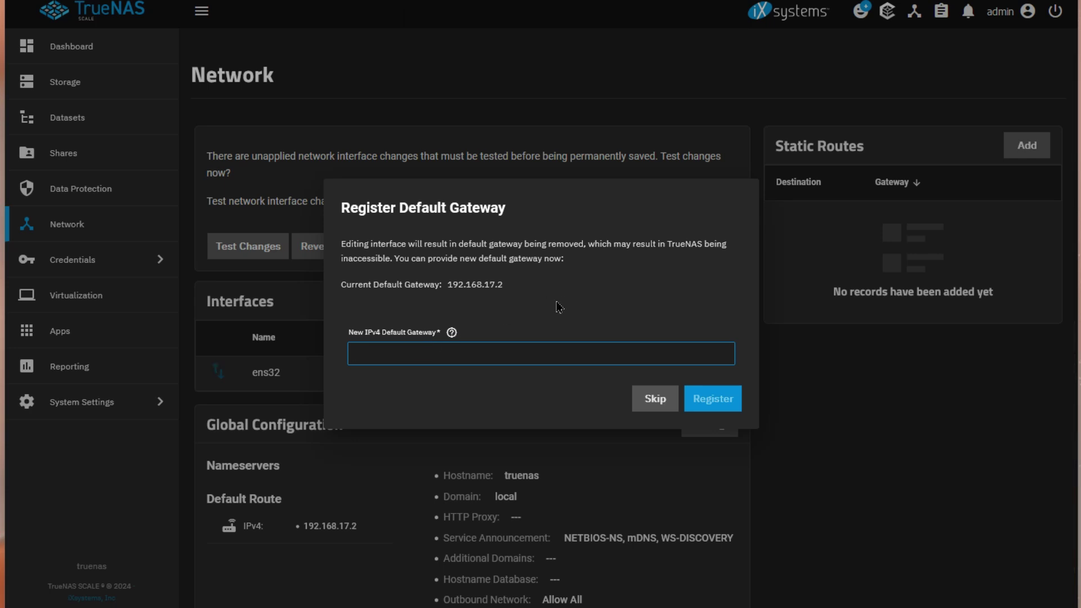
left_click_drag(447, 285, 544, 308)
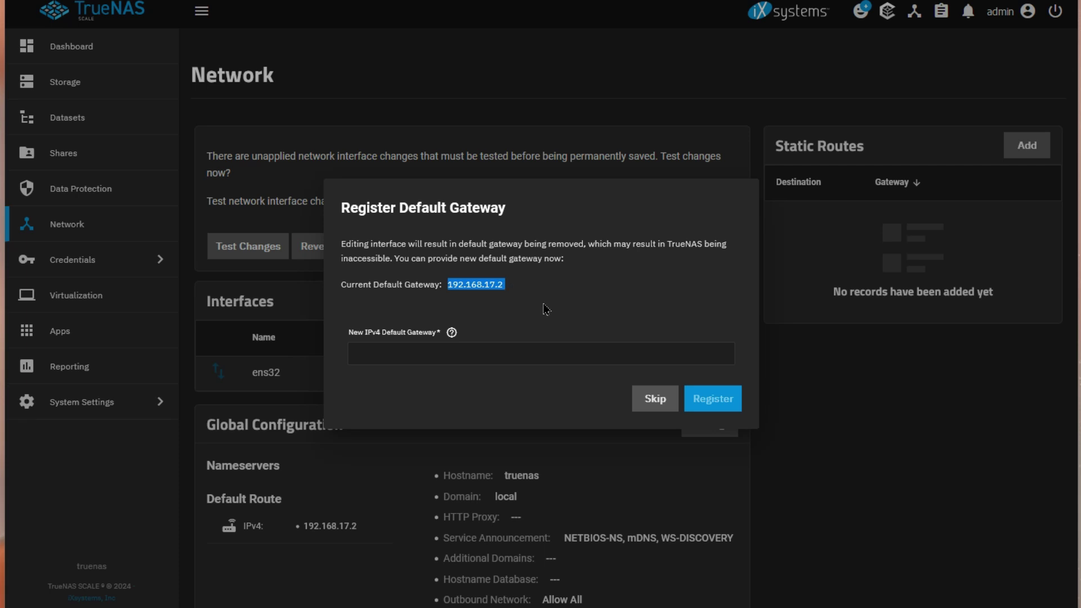
left_click(655, 399)
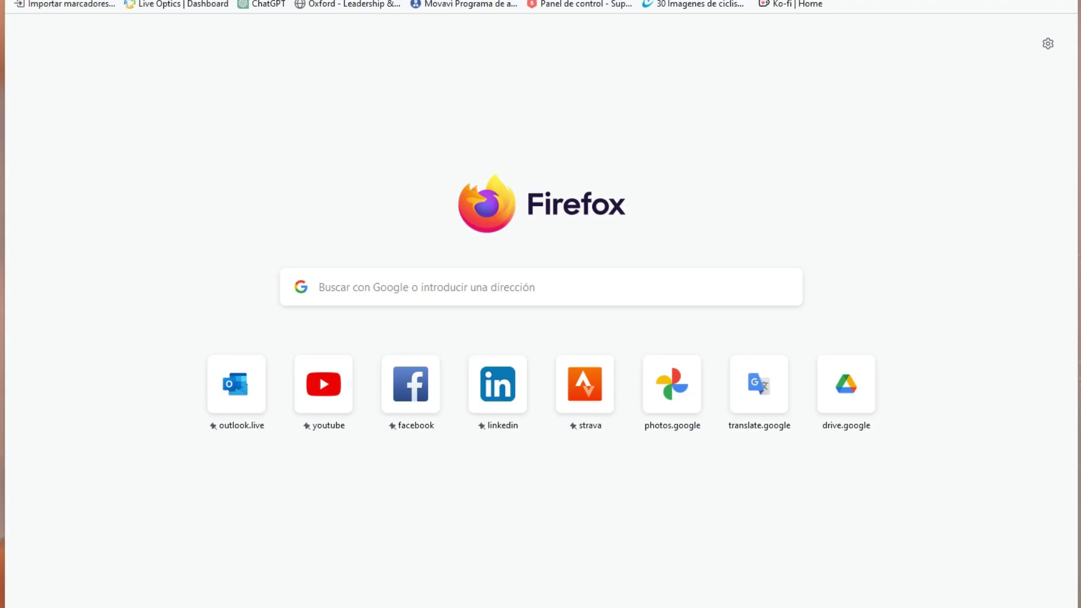
Step: Confirm and run the test of the network interface changes, and open the web interface at 192.168.17.70 in another browser tab
type("192.168.17.70")
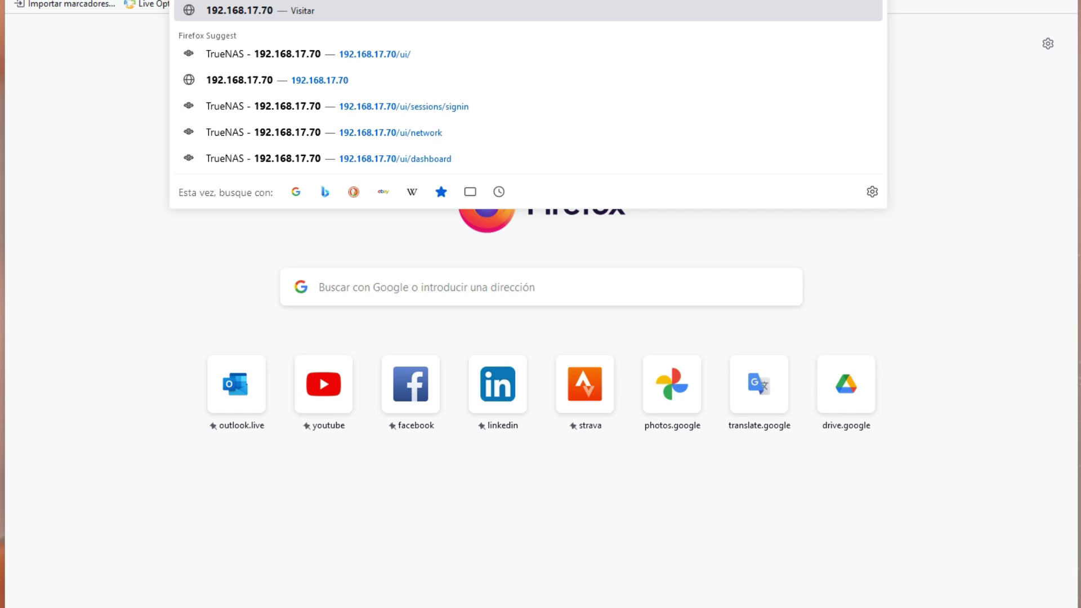
left_click(993, 170)
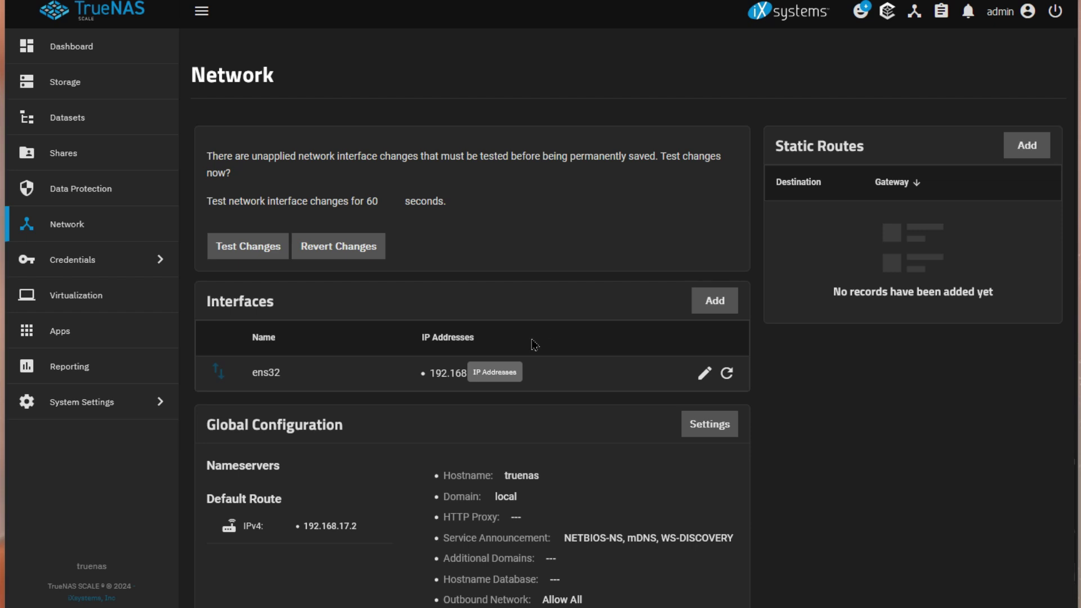
left_click(241, 251)
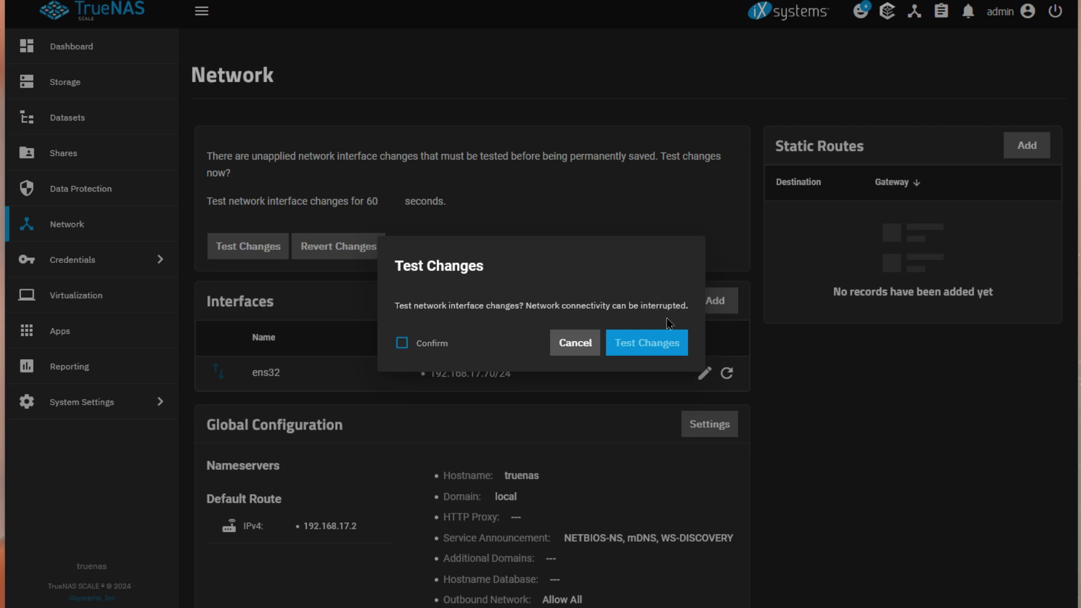
left_click(403, 345)
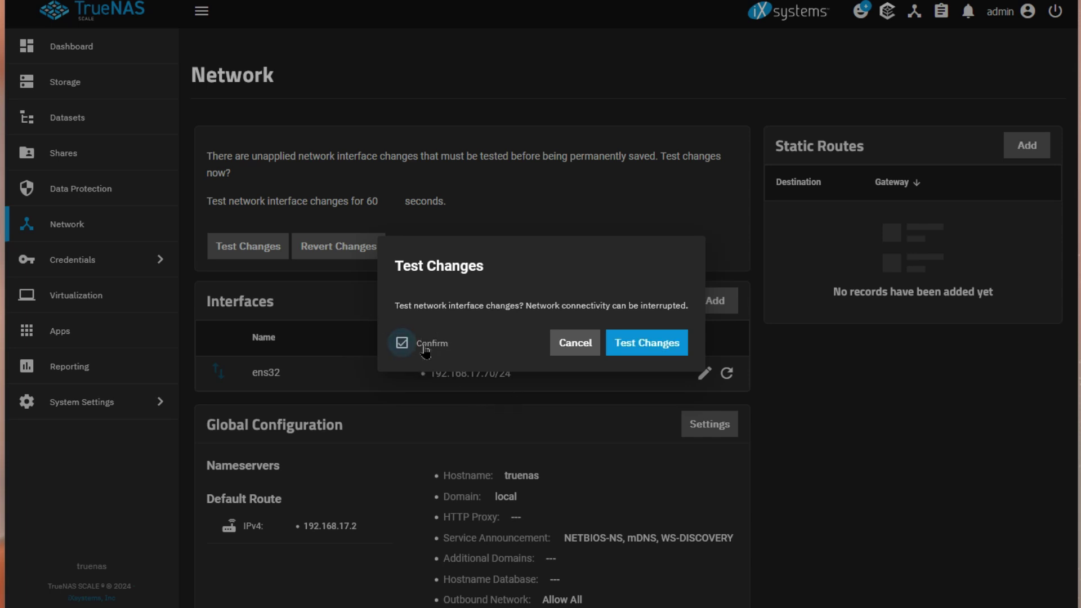
left_click(641, 353)
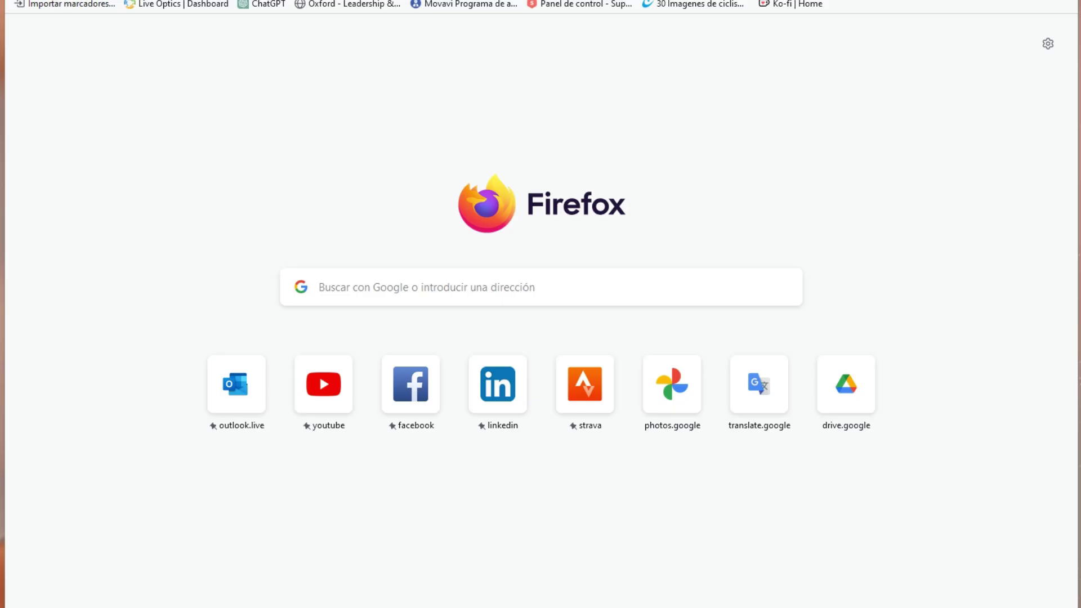
type("192.168.17.70")
key("Return")
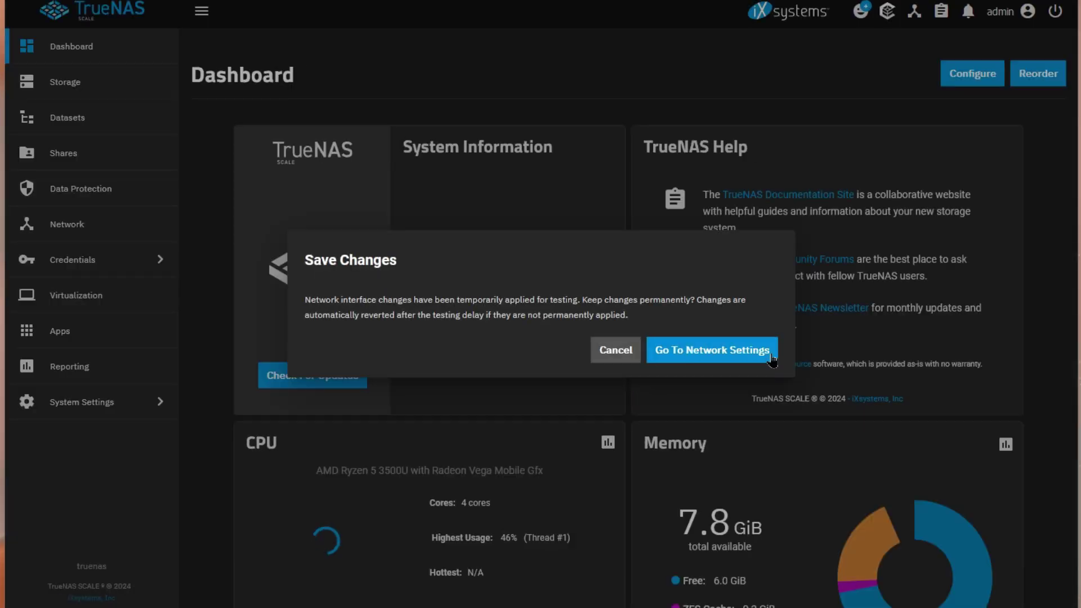
Step: Dismiss the save reminder and permanently save the tested interface changes from the network settings
left_click(615, 350)
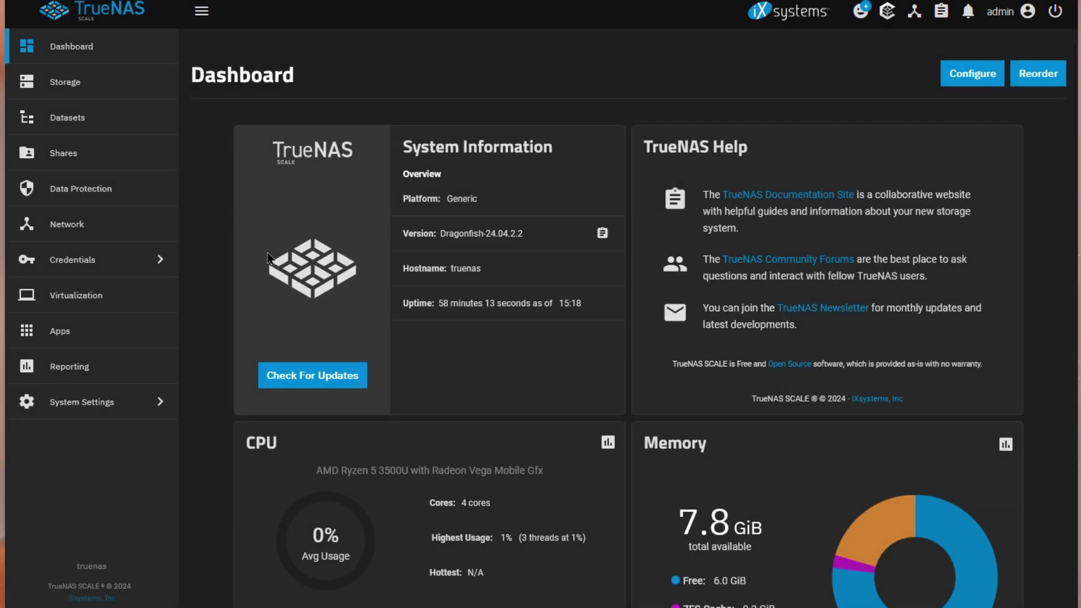
left_click(65, 228)
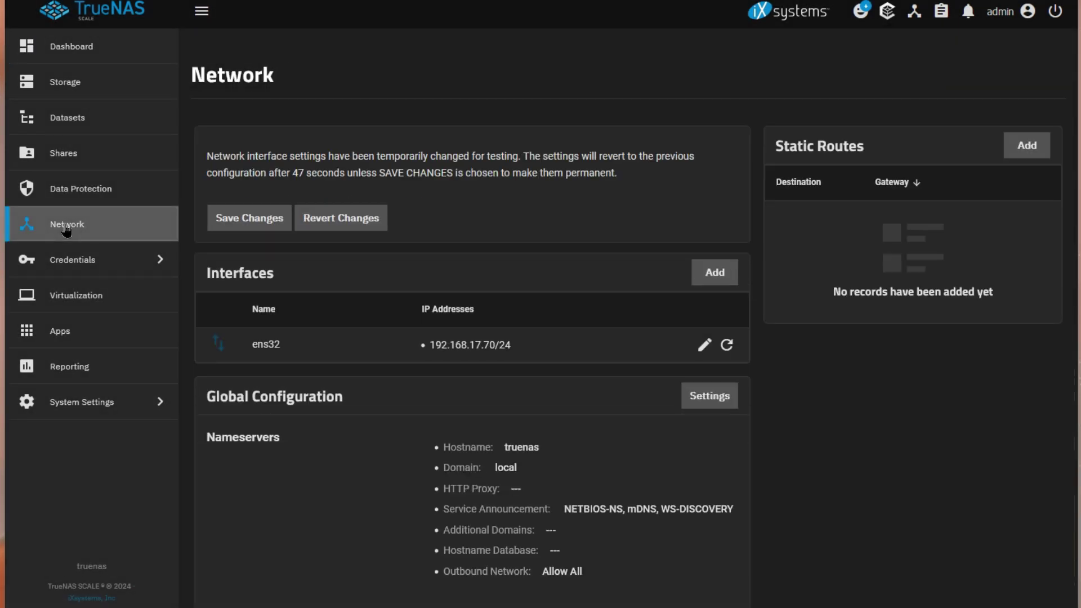
left_click(252, 218)
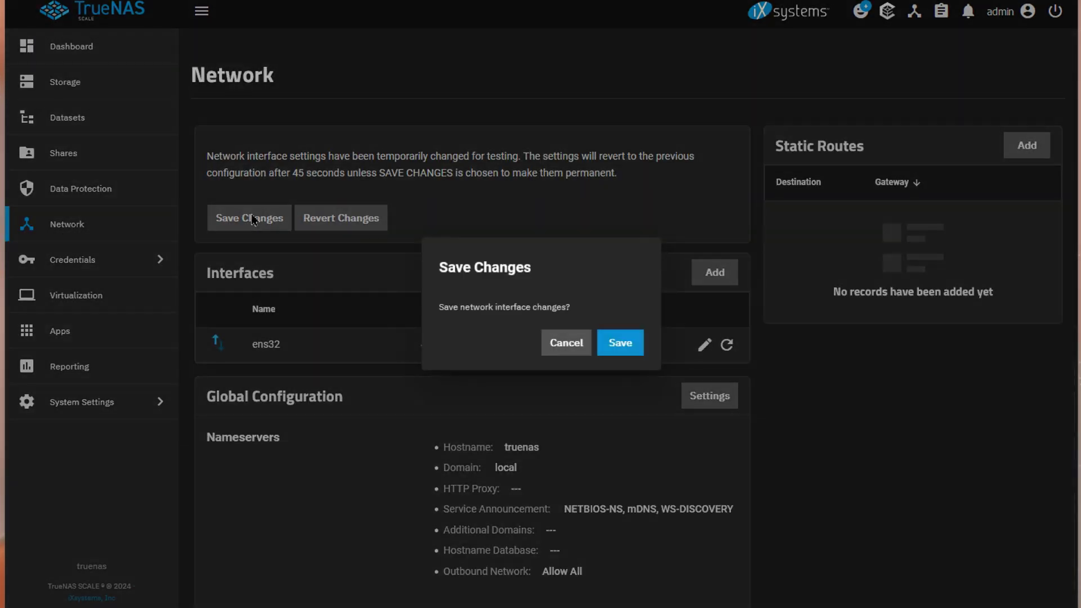
left_click(621, 344)
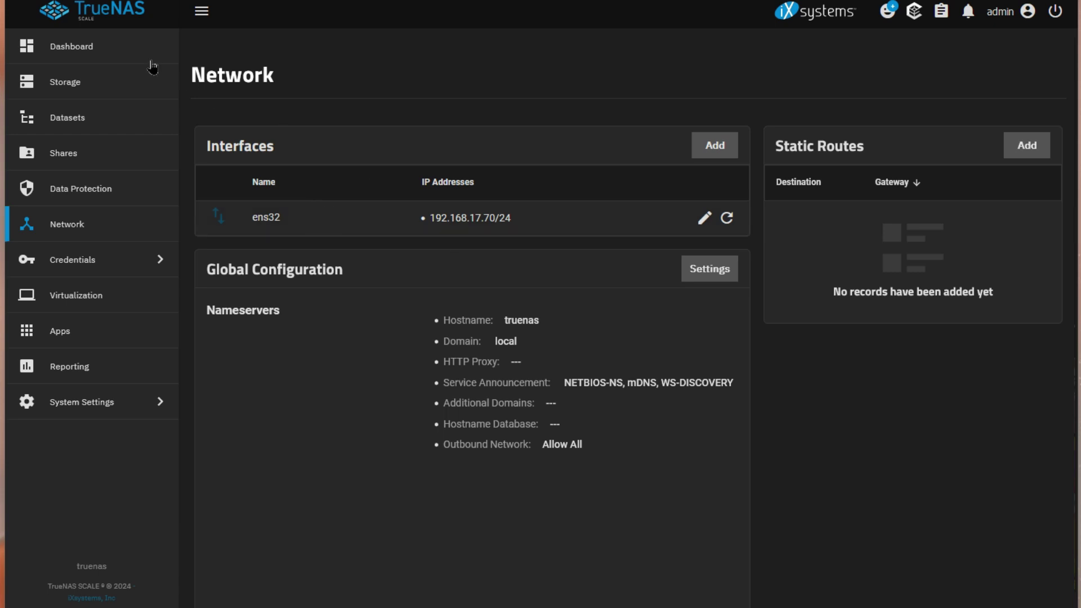
Step: Check for system updates from the dashboard and dismiss the resulting message
left_click(105, 66)
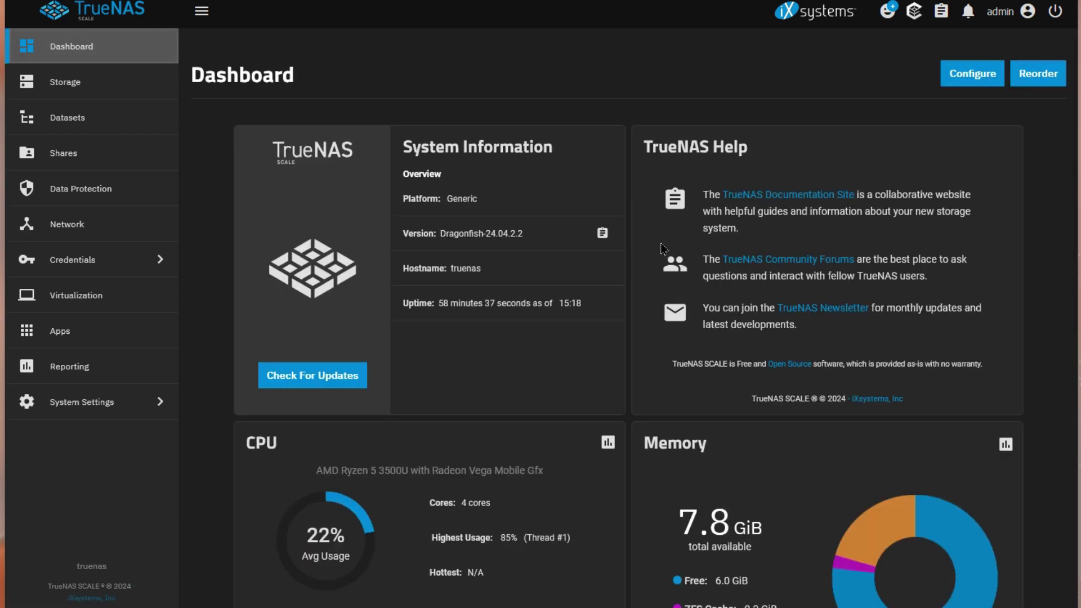
left_click(321, 384)
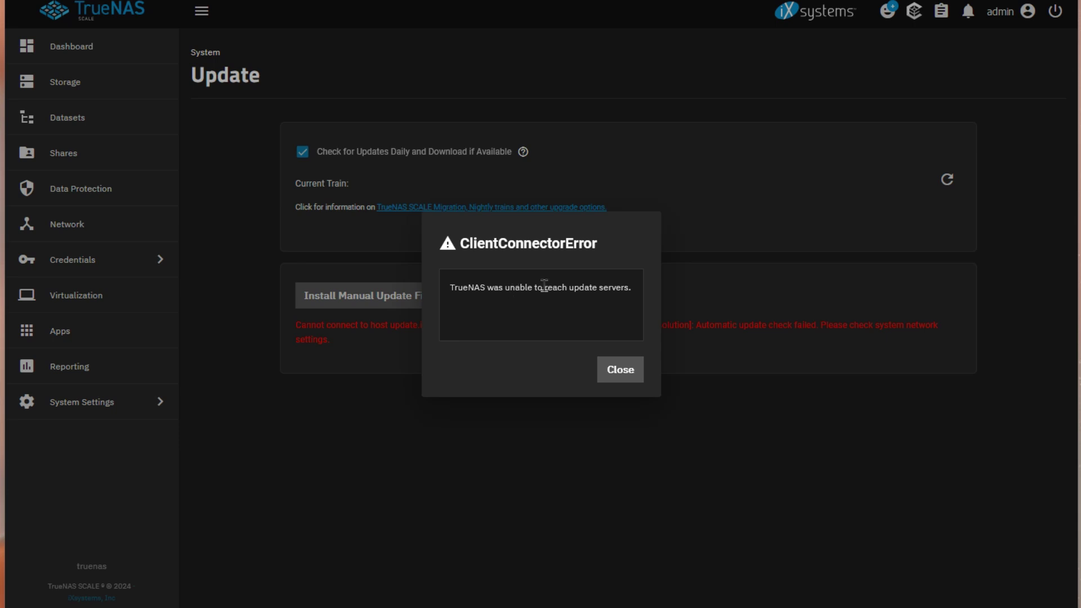
left_click(625, 378)
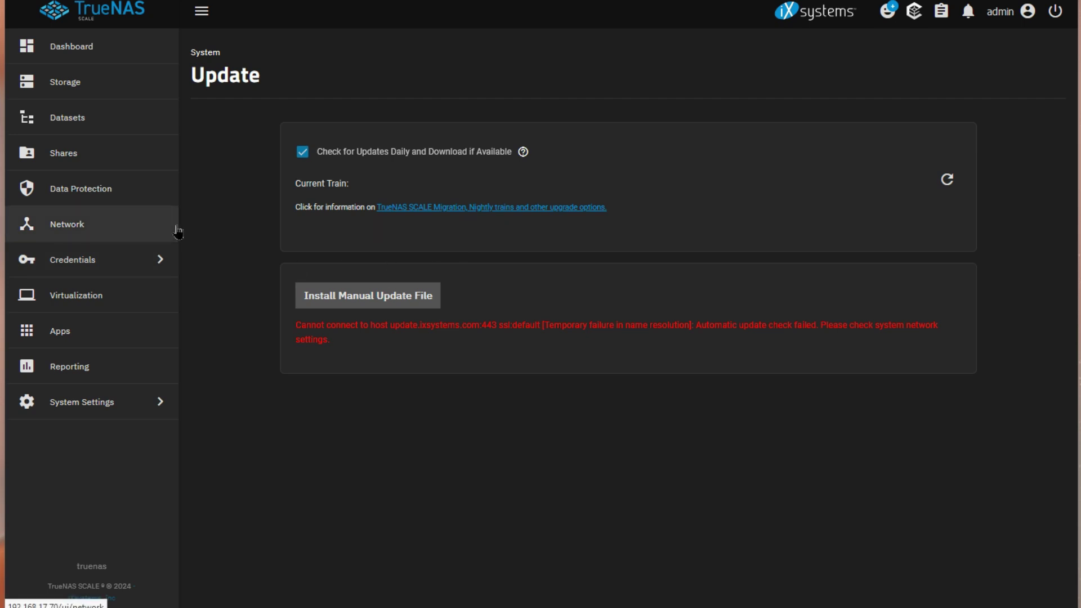
Step: Set Nameserver 1 to 208.67.222.222 and Nameserver 2 to 208.67.220.229 in the global network configuration and save
left_click(114, 229)
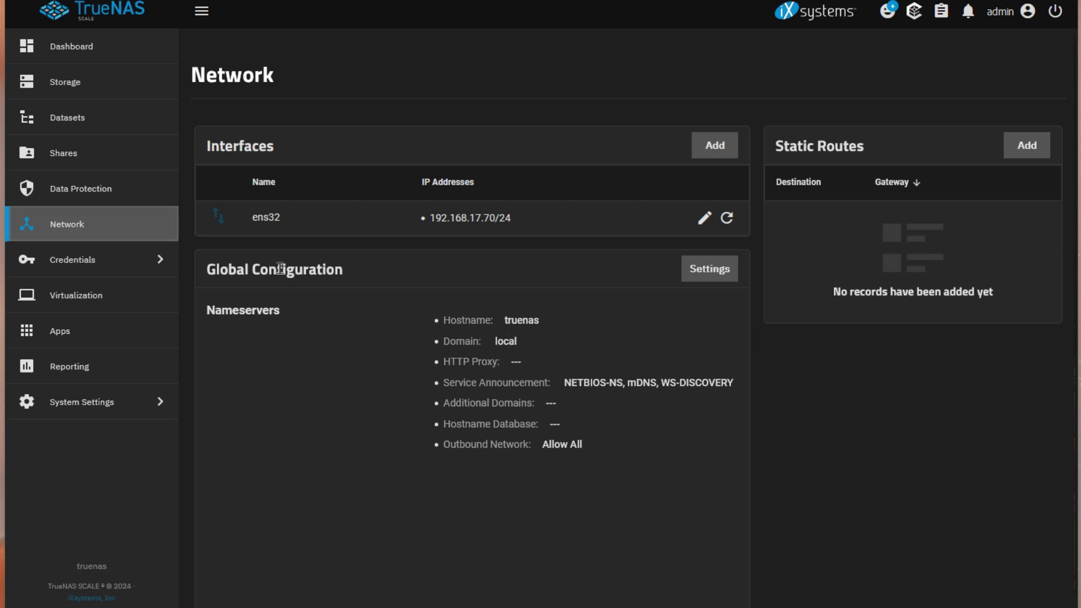
left_click(714, 269)
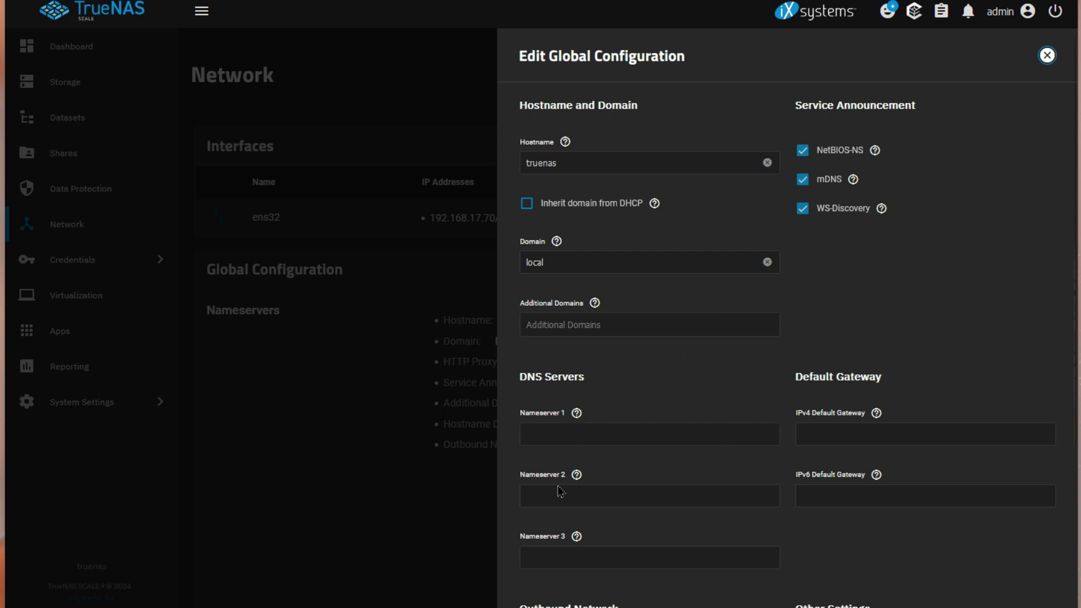
left_click(549, 432)
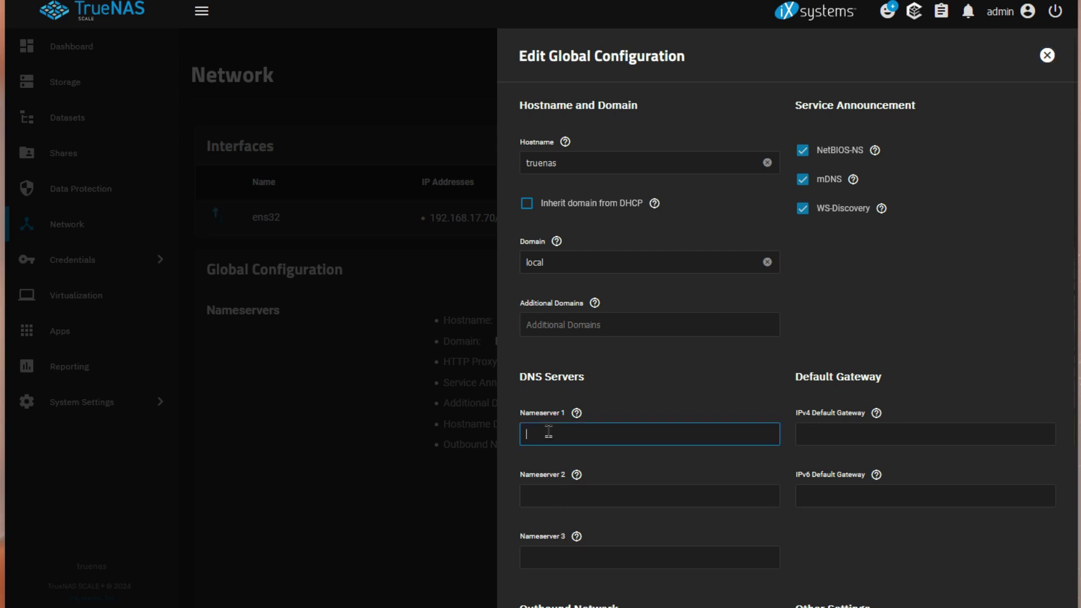
type("208.67.222.222")
left_click(546, 498)
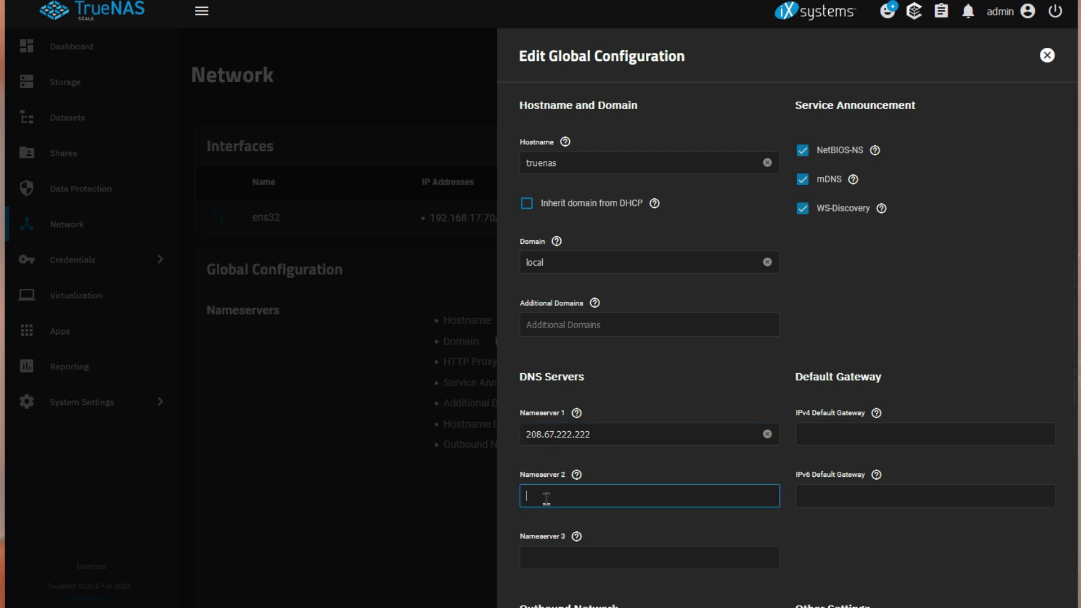
type("208.67.220.229")
scroll(724, 429, "down", 4)
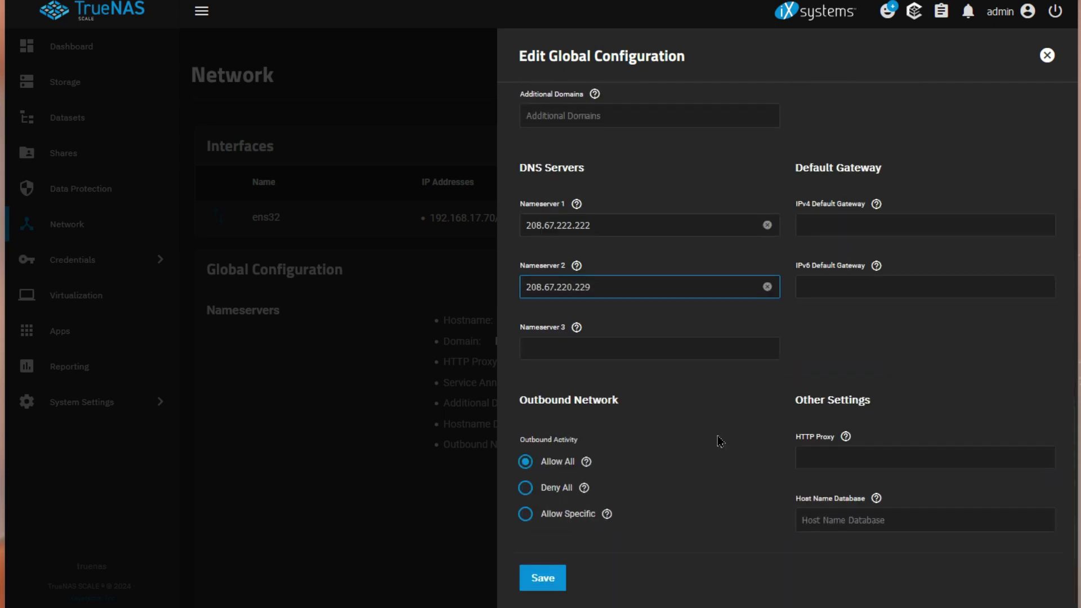
left_click(555, 571)
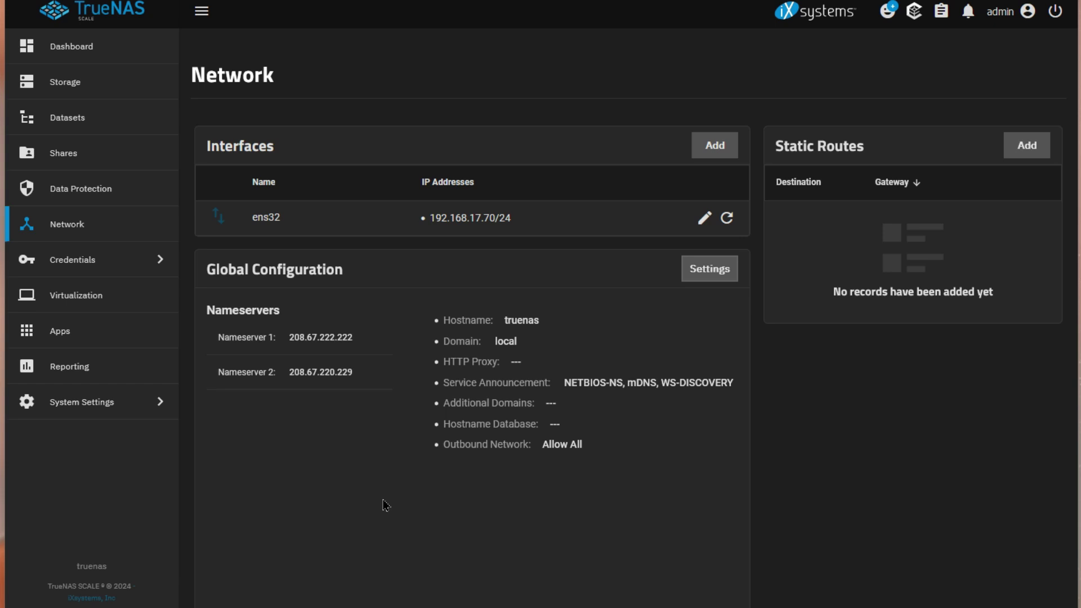
Step: Repeat the system update check from the dashboard with the new nameservers and close the message
left_click(71, 50)
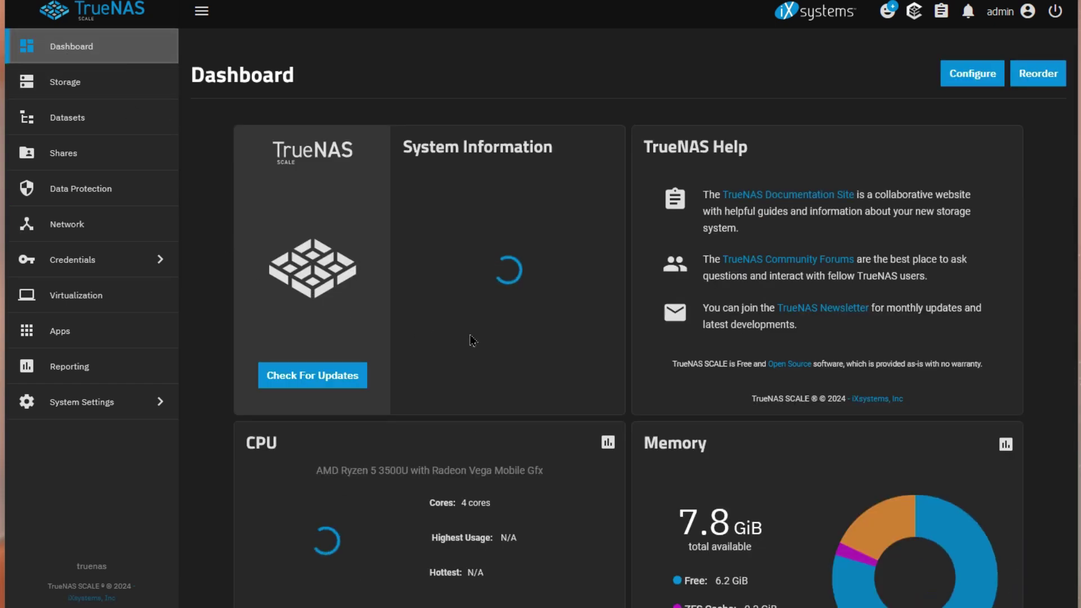
left_click(316, 374)
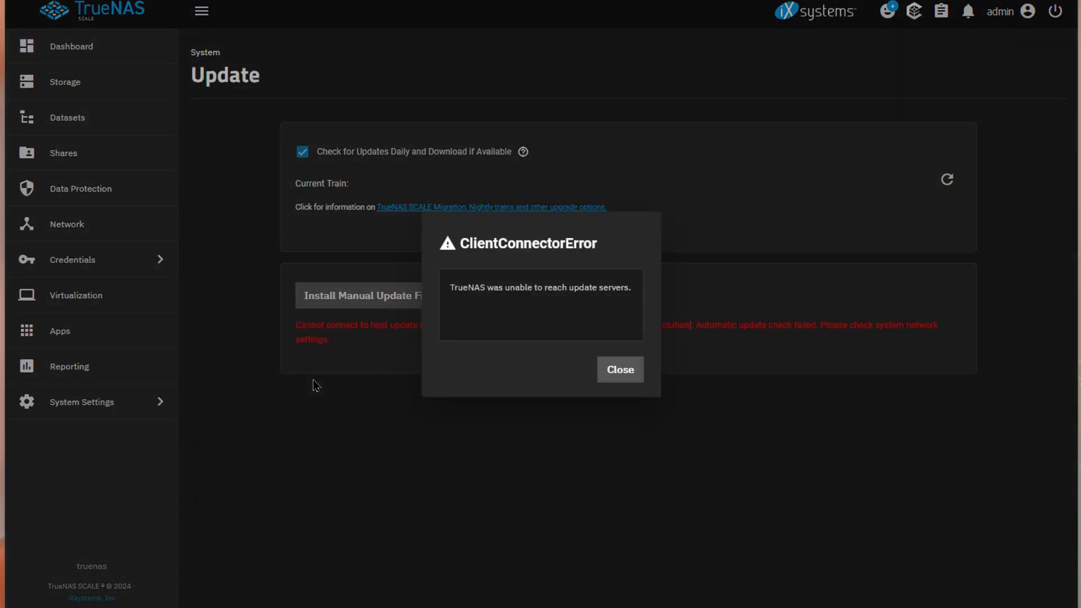
left_click(625, 378)
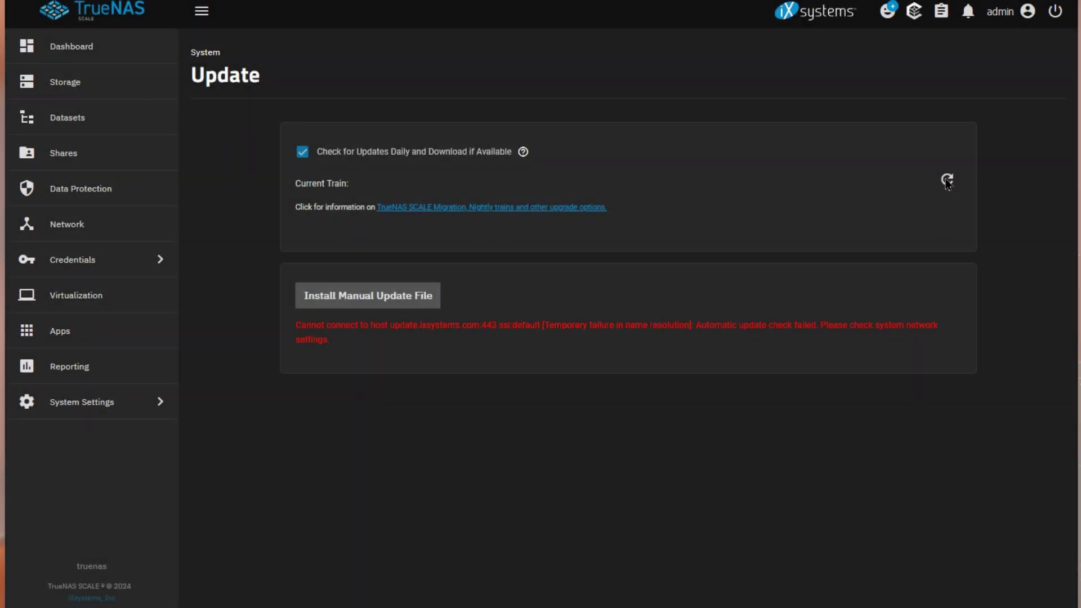
Step: Examine the list of the system's disks and their pool assignments from the storage dashboard
left_click(57, 49)
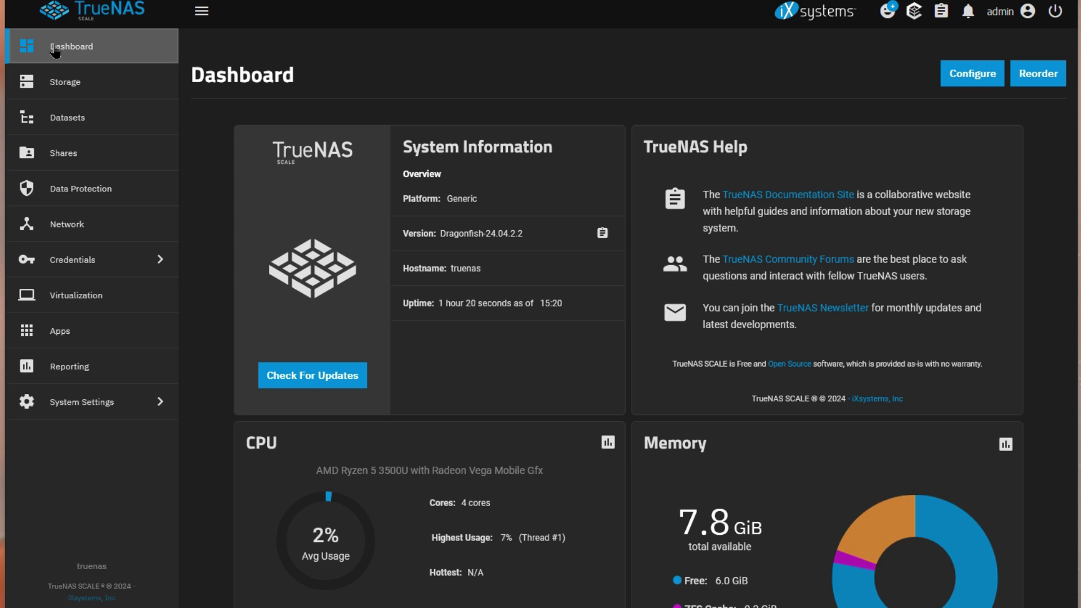
left_click(73, 94)
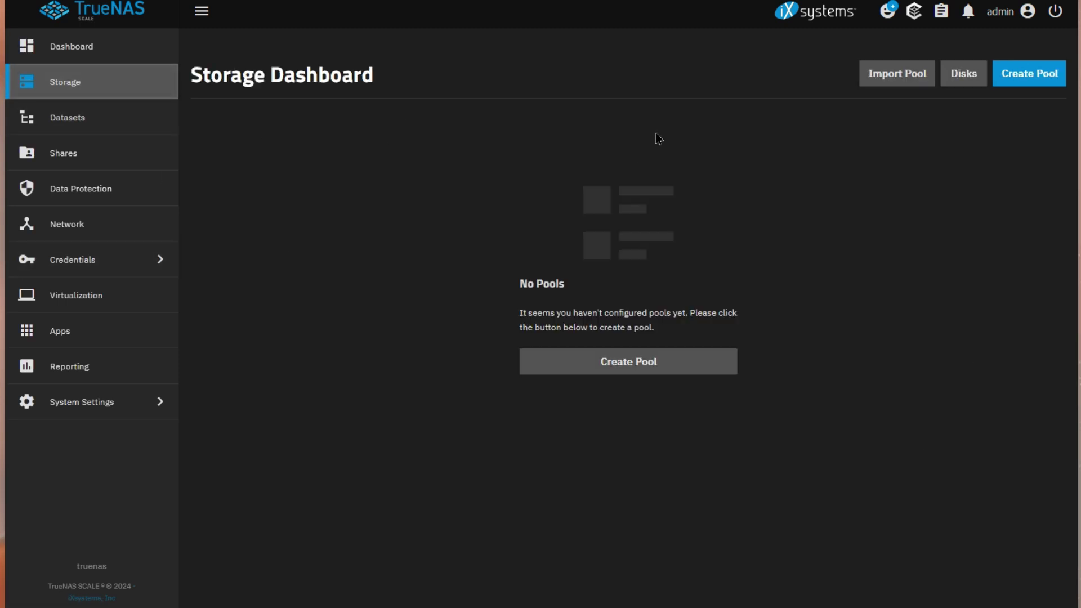
left_click(965, 79)
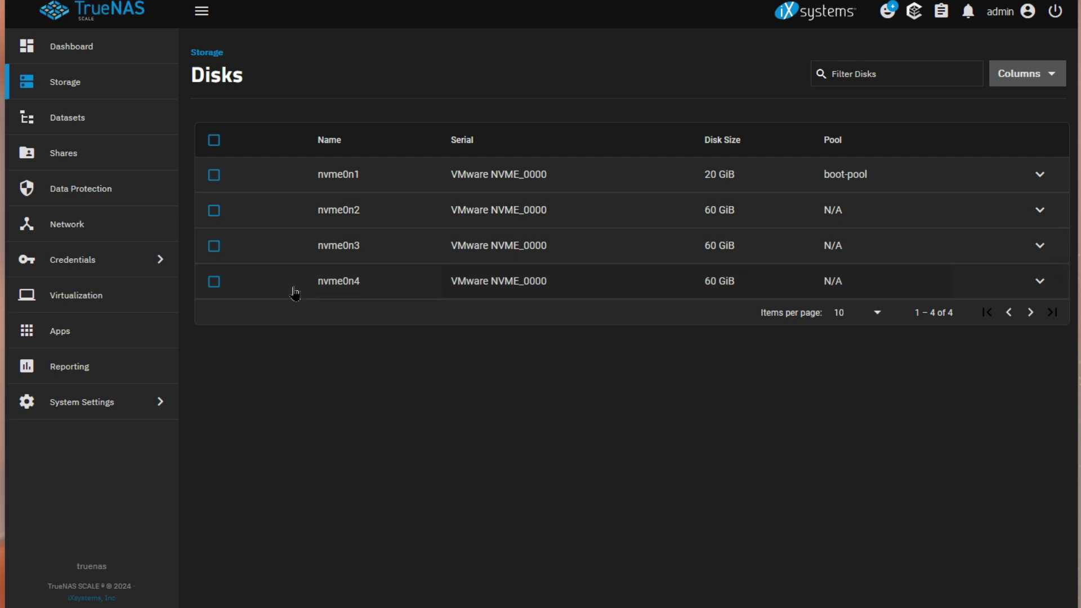
Step: Start a new storage pool named Datos without encryption and set its data layout to RAIDZ1
left_click(65, 89)
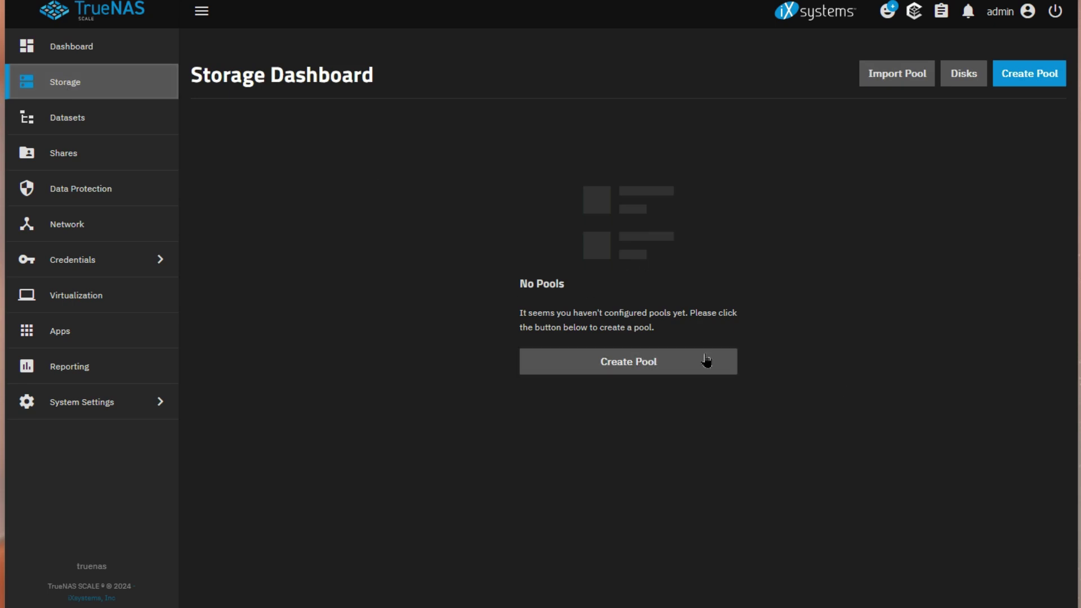
left_click(647, 370)
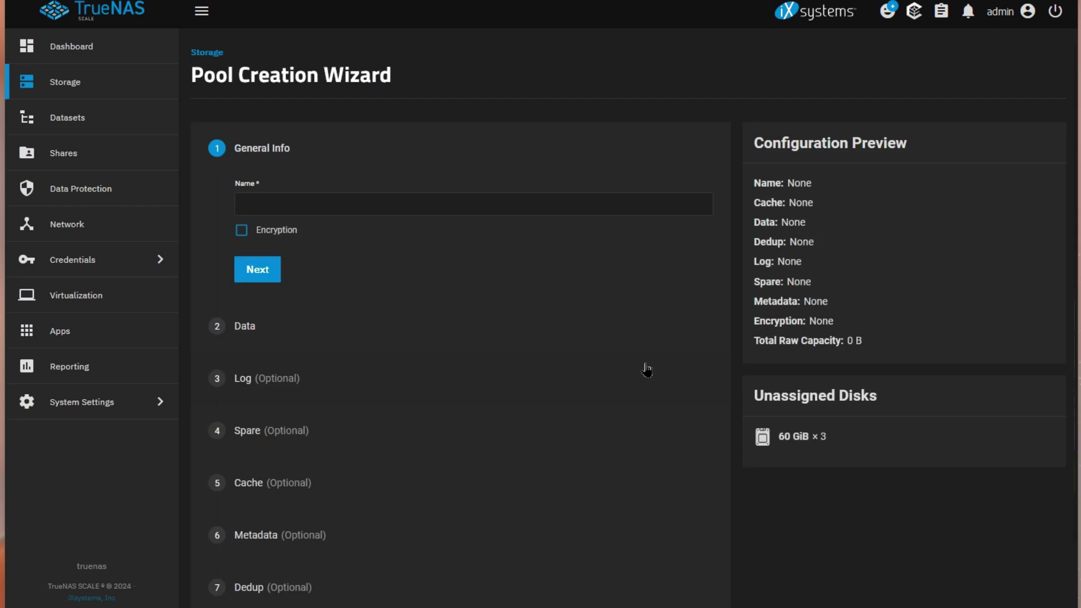
left_click(294, 204)
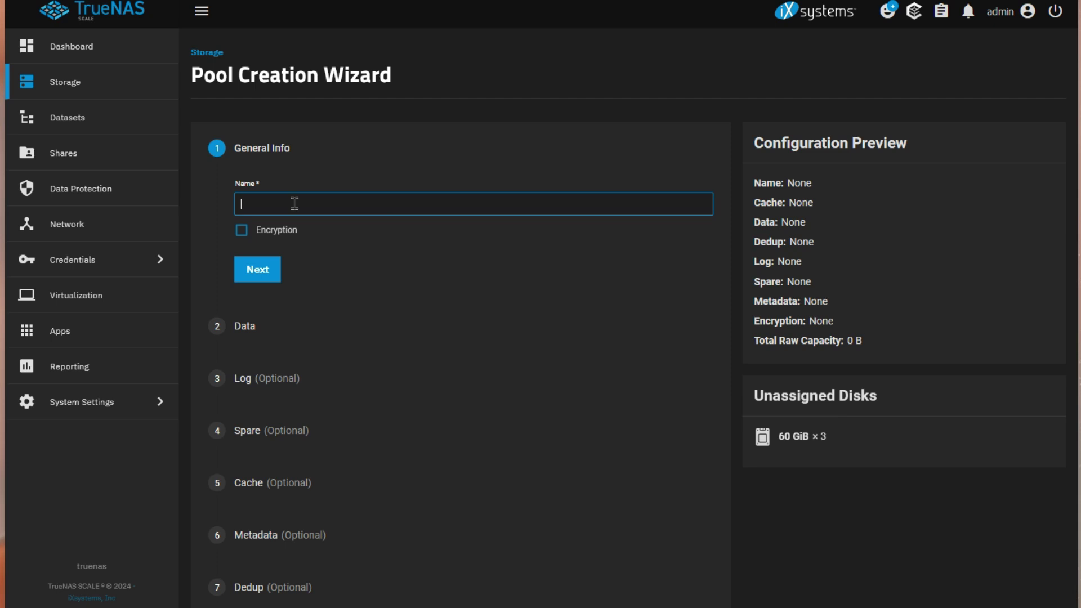
type("Datos")
left_click(256, 269)
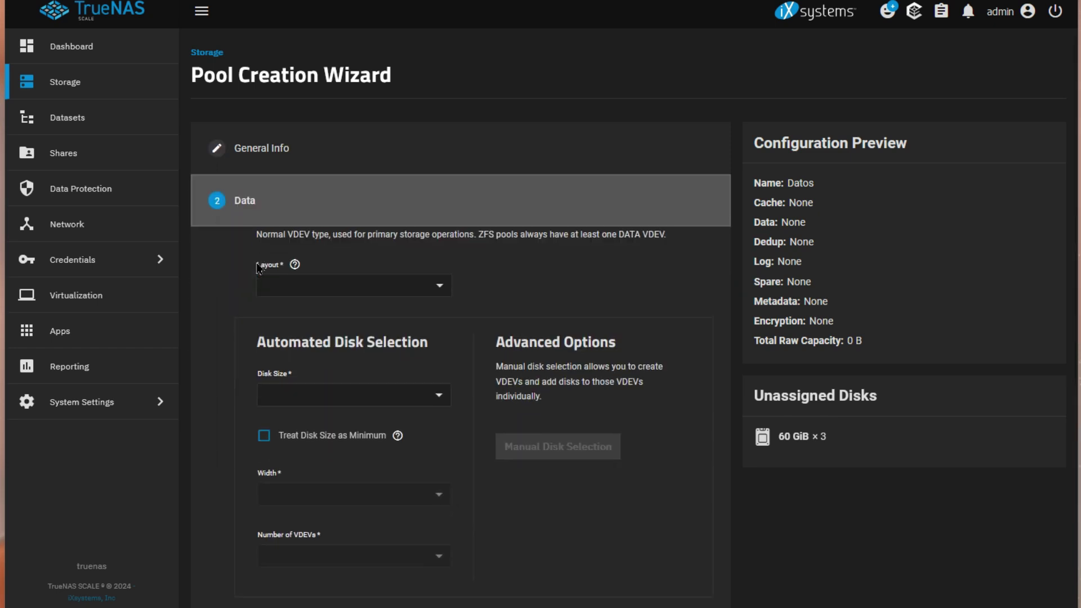
left_click(440, 298)
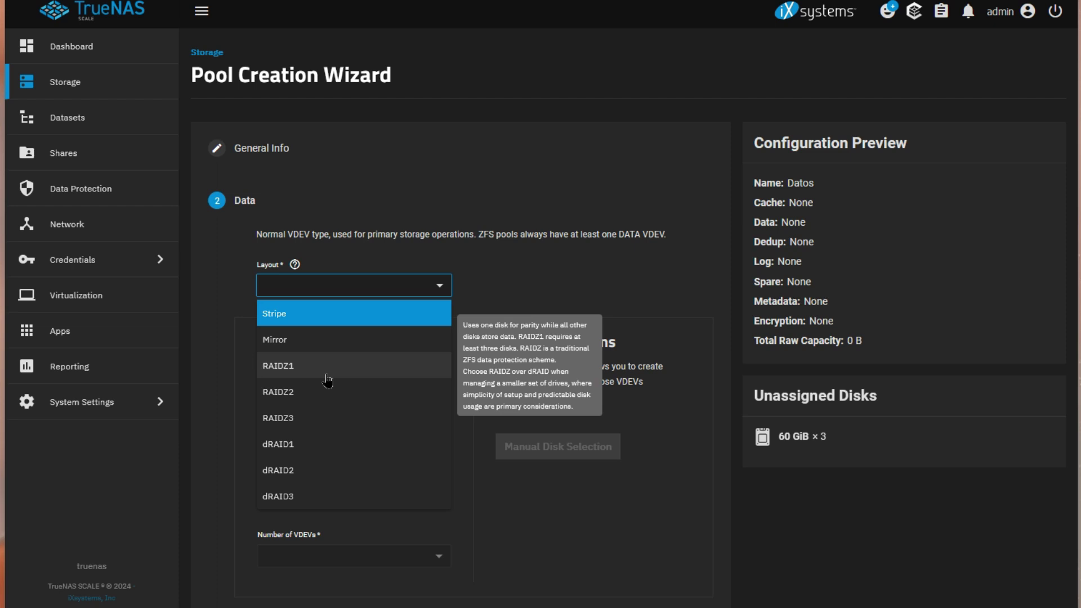
left_click(267, 372)
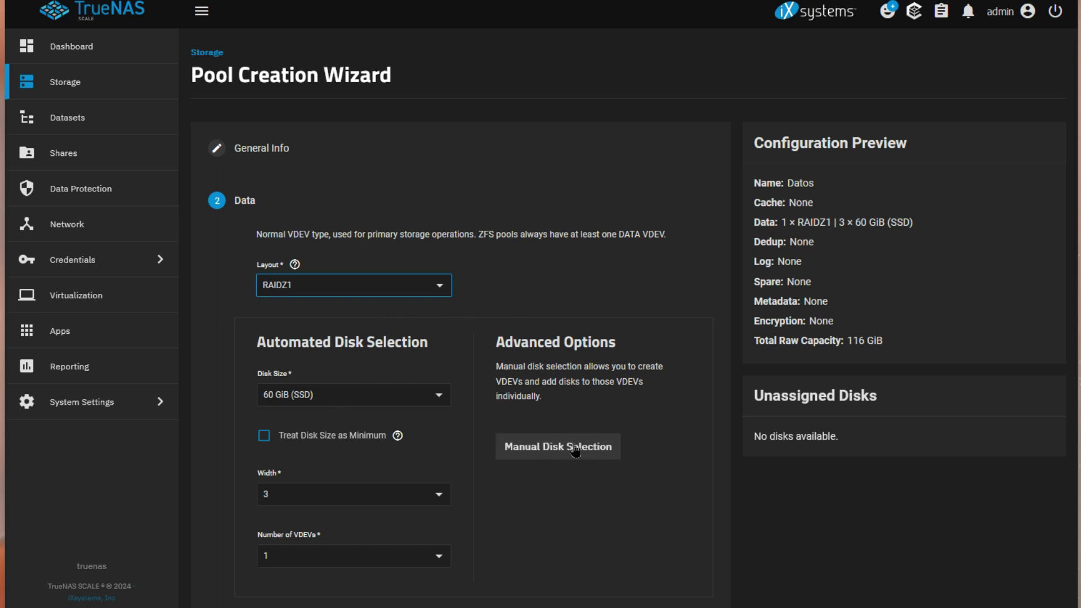
Step: Rebuild the RAIDZ1 data VDEV through manual disk selection, using nvme0n2, nvme0n3 and nvme0n4, and save the selection
left_click(556, 458)
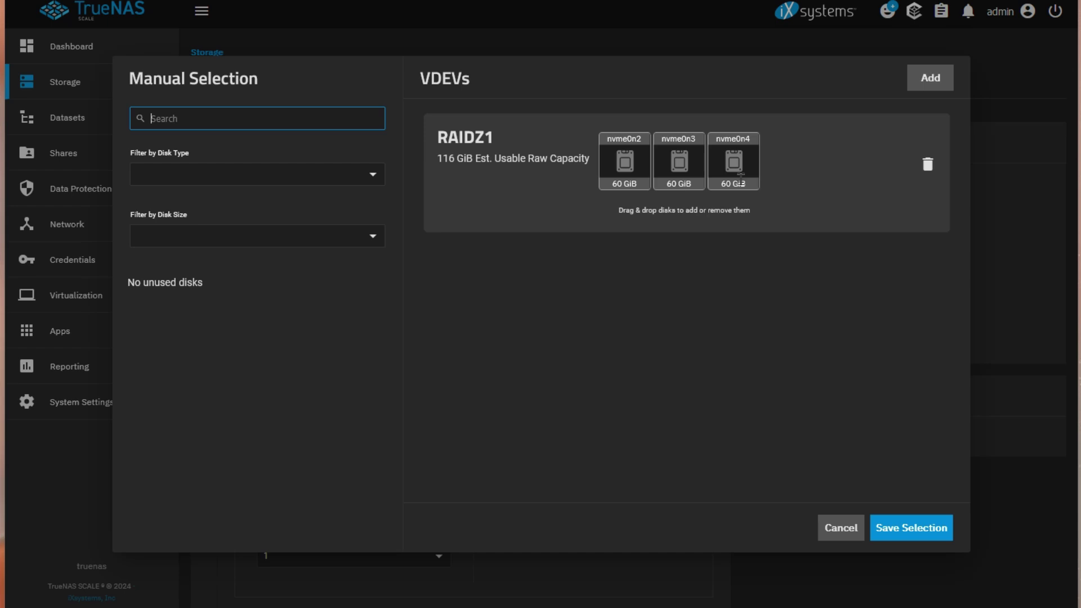
left_click(930, 165)
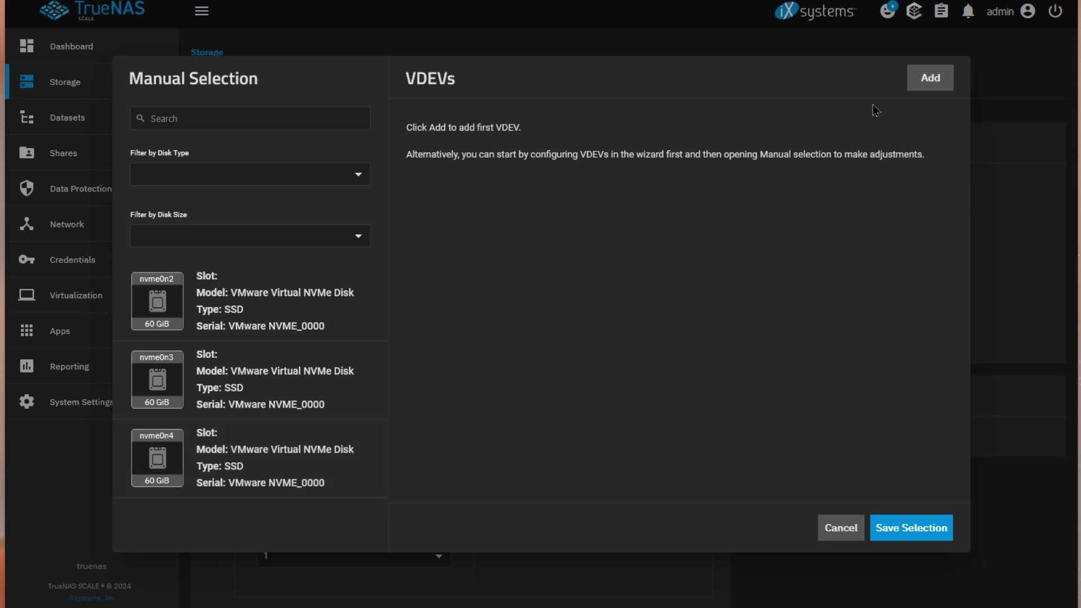
left_click(948, 81)
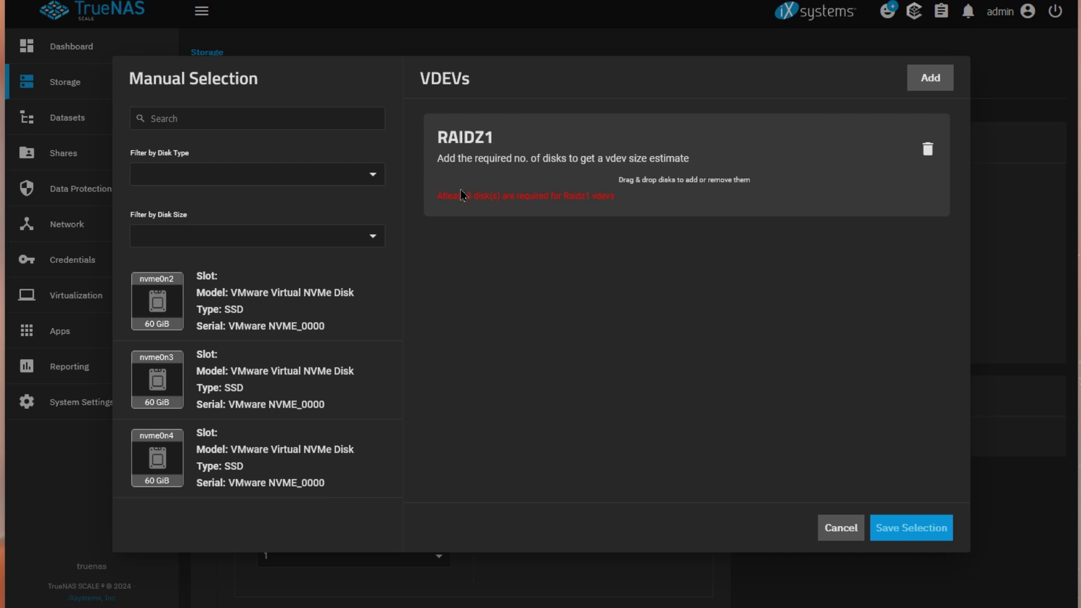
left_click_drag(200, 327, 603, 191)
left_click_drag(176, 322, 598, 204)
left_click_drag(166, 313, 883, 204)
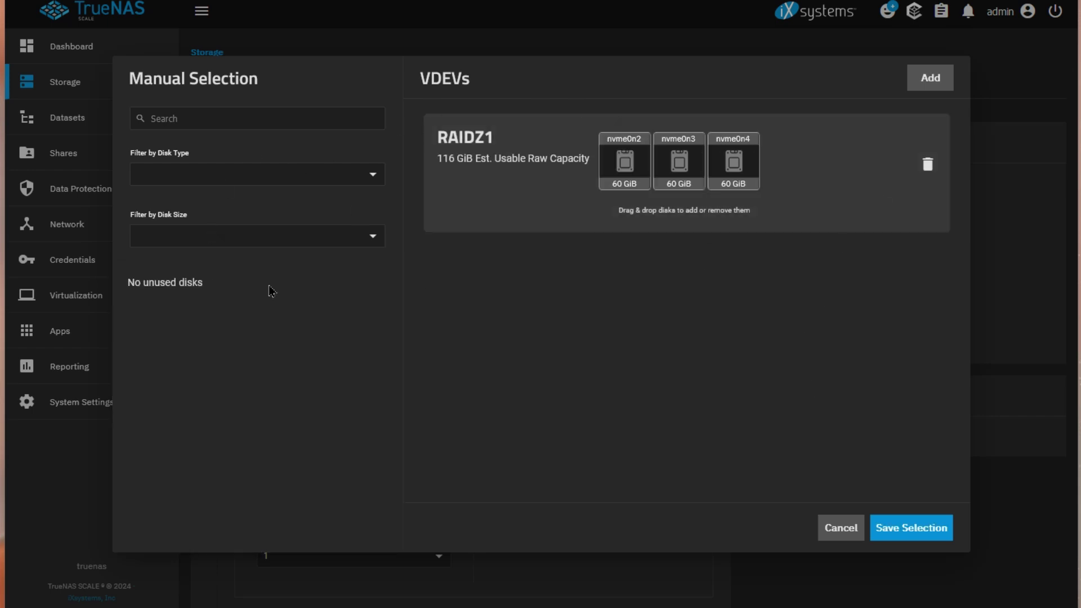
left_click(904, 532)
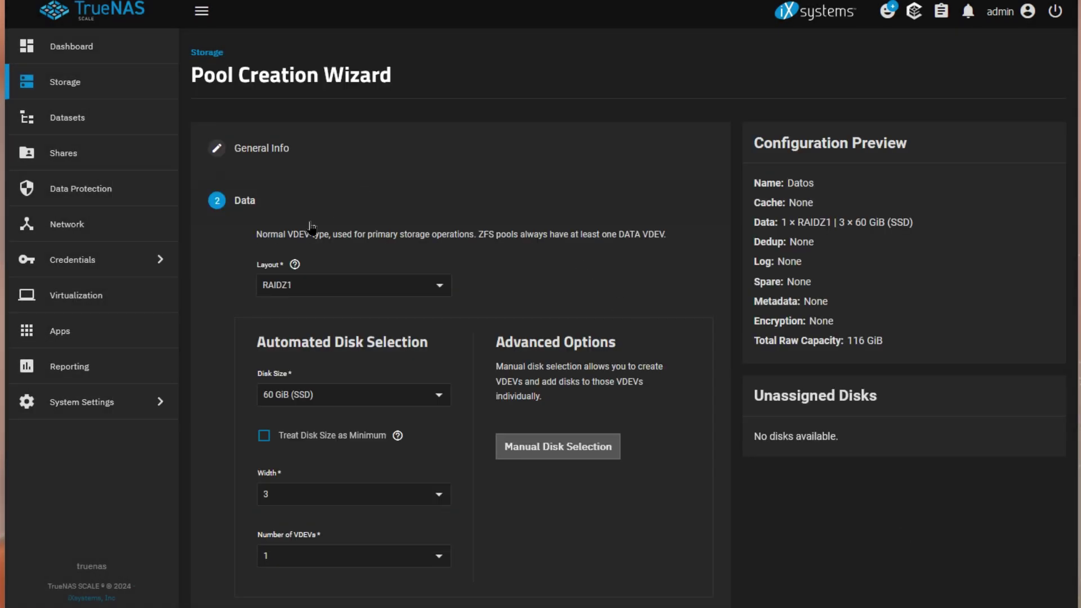
Step: Accept the data layout and skip the optional Log, Spare, Cache and Metadata VDEVs in the pool wizard
scroll(645, 357, "down", 5)
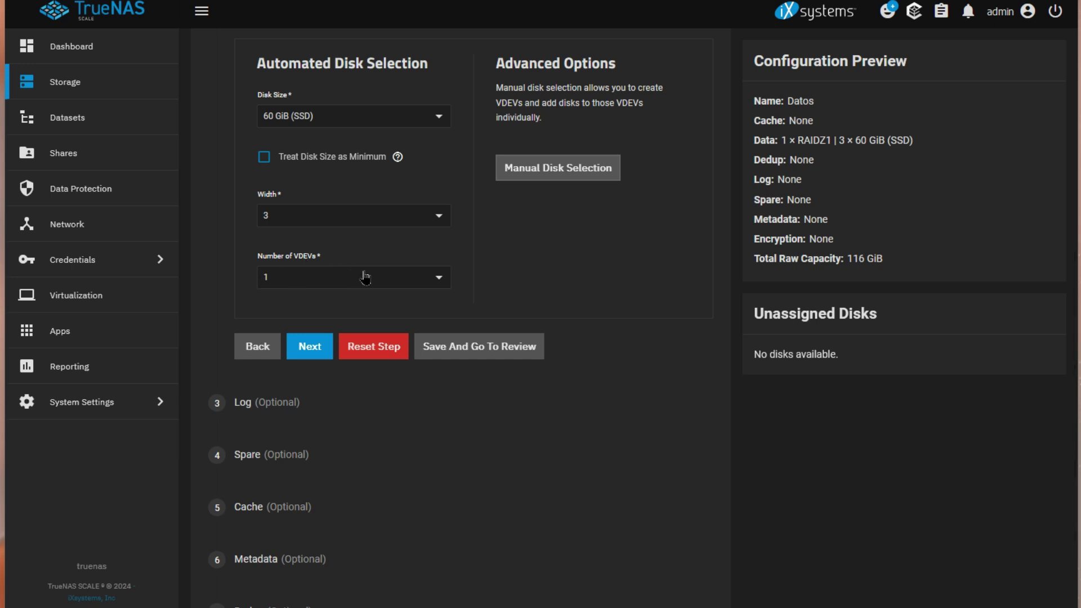
scroll(905, 255, "up", 1)
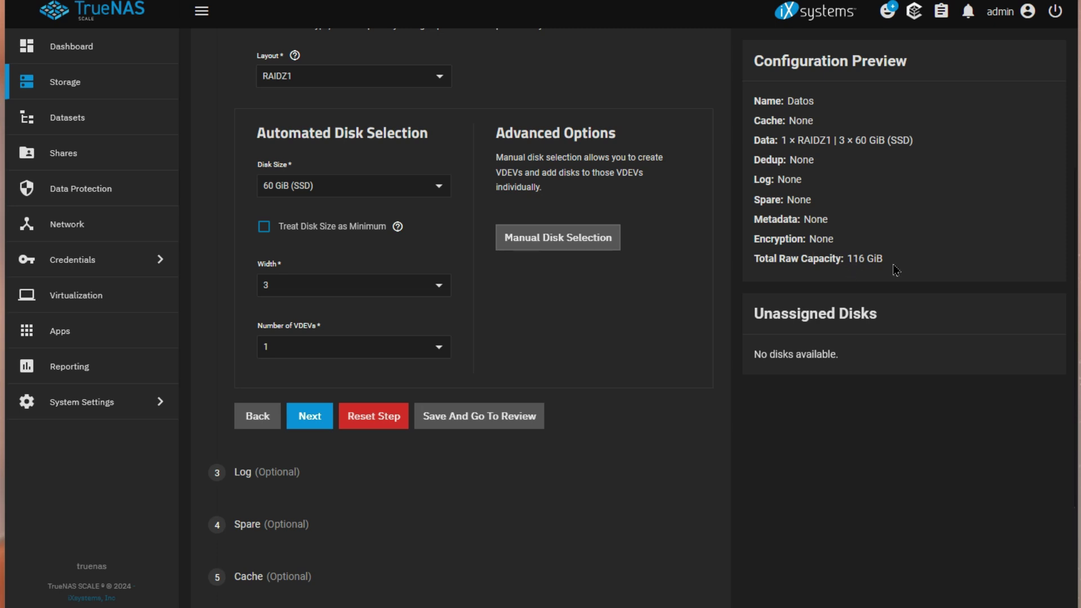
scroll(895, 270, "down", 3)
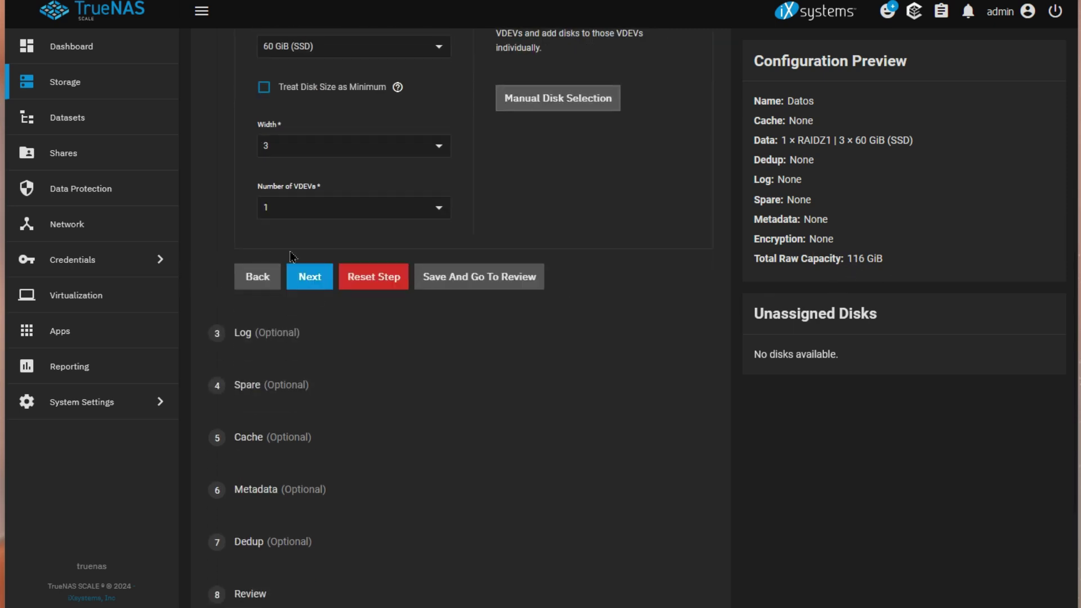
left_click(309, 289)
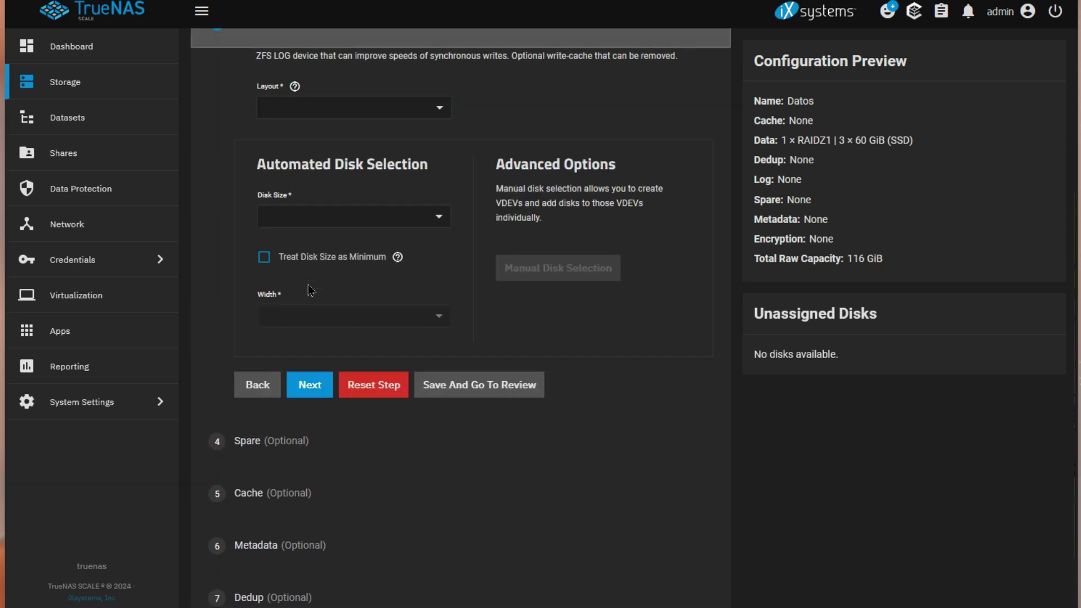
scroll(551, 297, "up", 3)
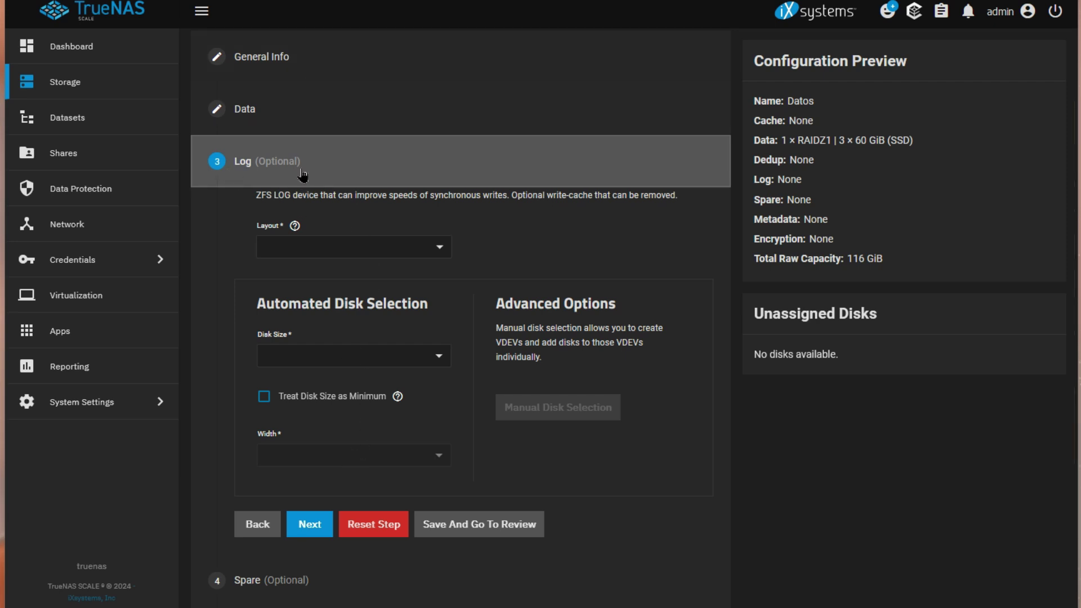
left_click(319, 529)
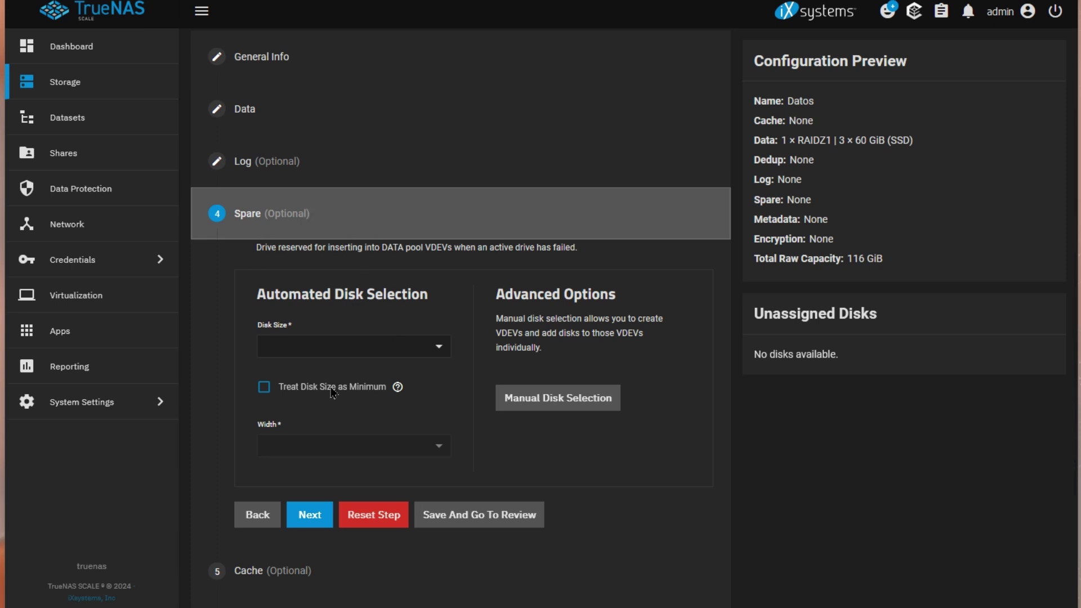
left_click(302, 527)
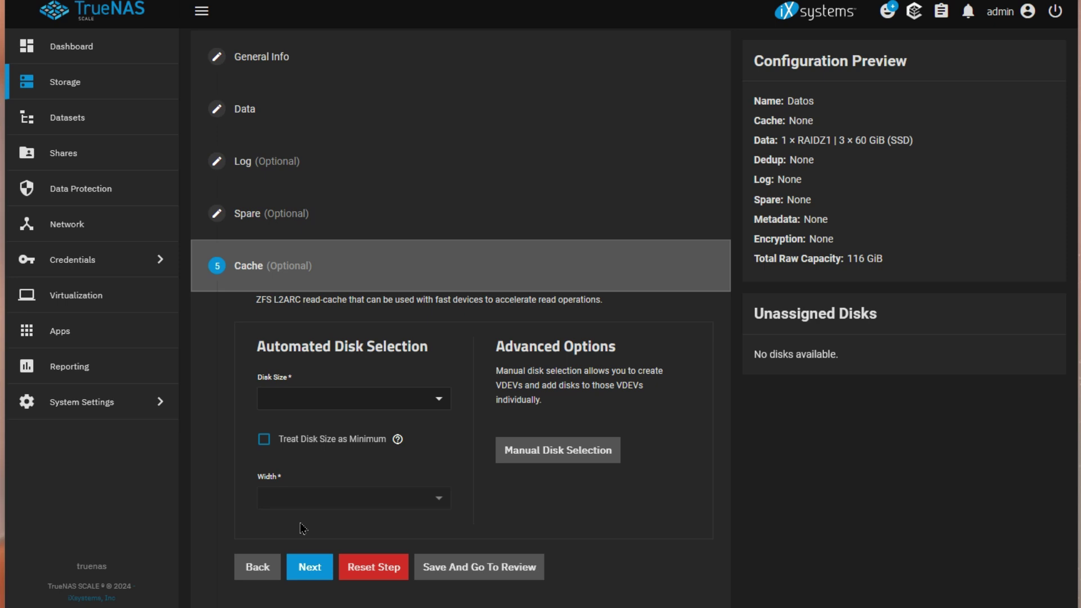
left_click(312, 569)
left_click(312, 569)
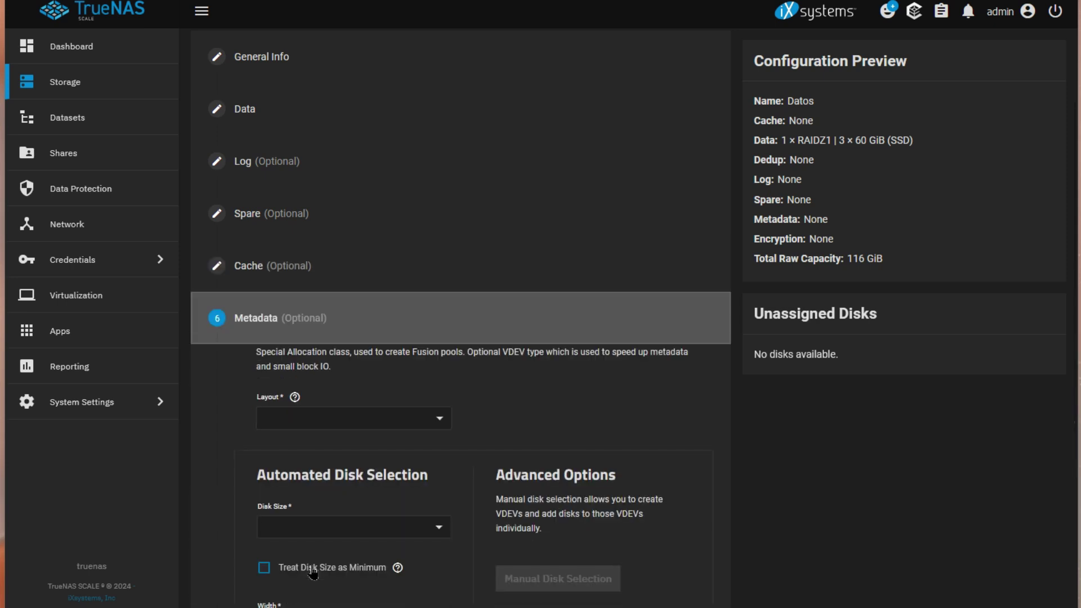
scroll(330, 402, "down", 1)
scroll(372, 495, "down", 3)
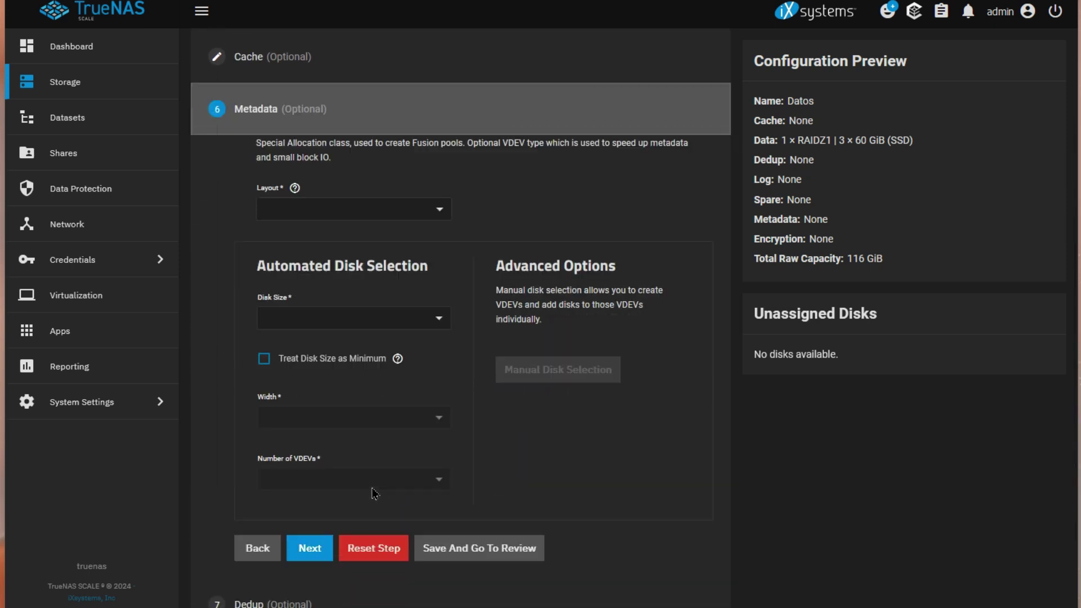
left_click(311, 552)
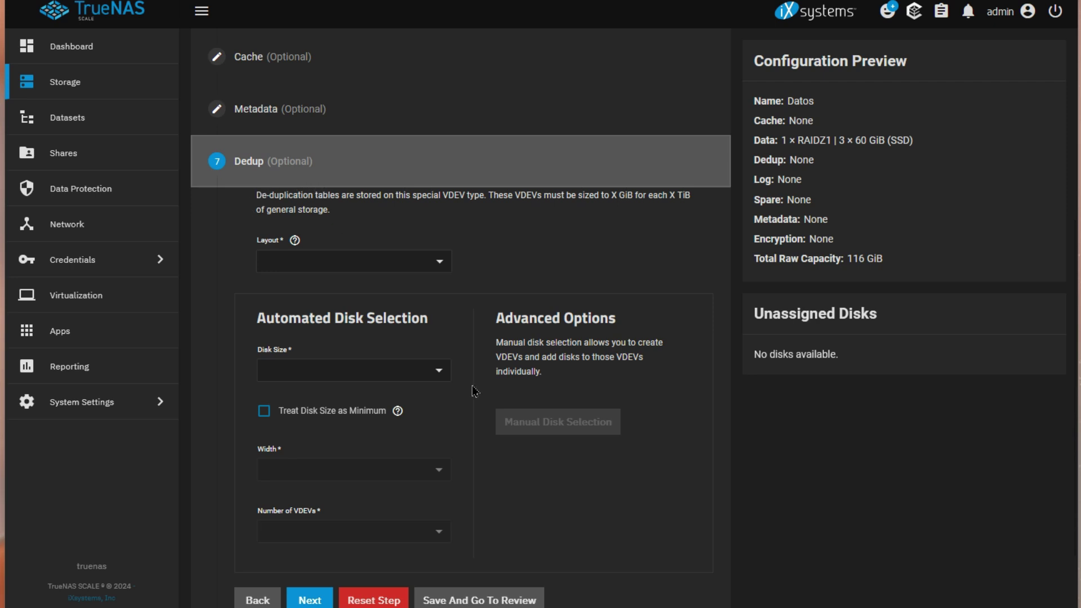
left_click(438, 263)
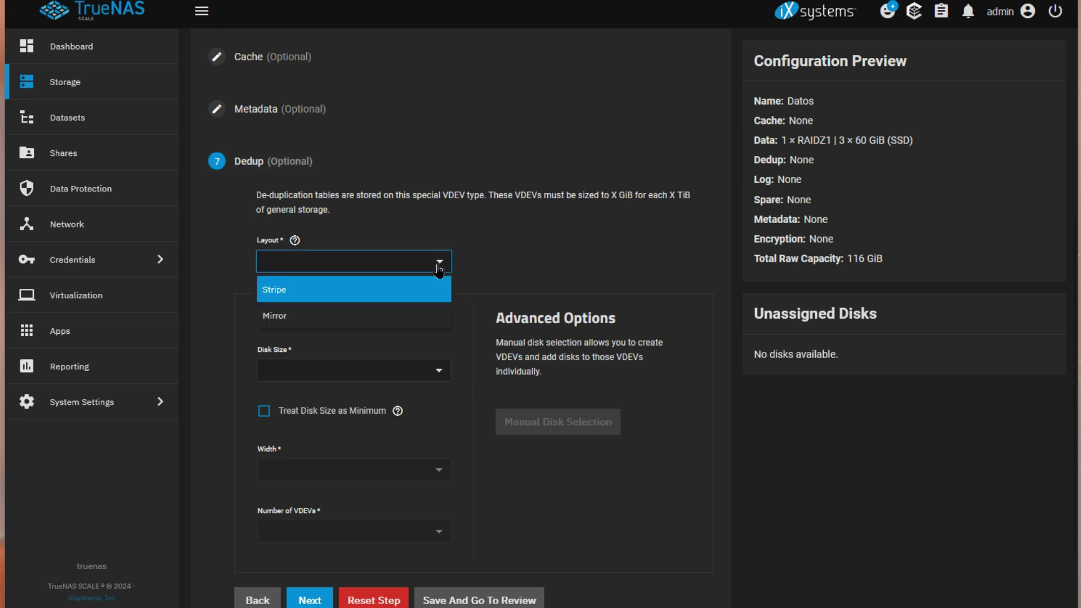
left_click(293, 294)
left_click(440, 371)
left_click(441, 372)
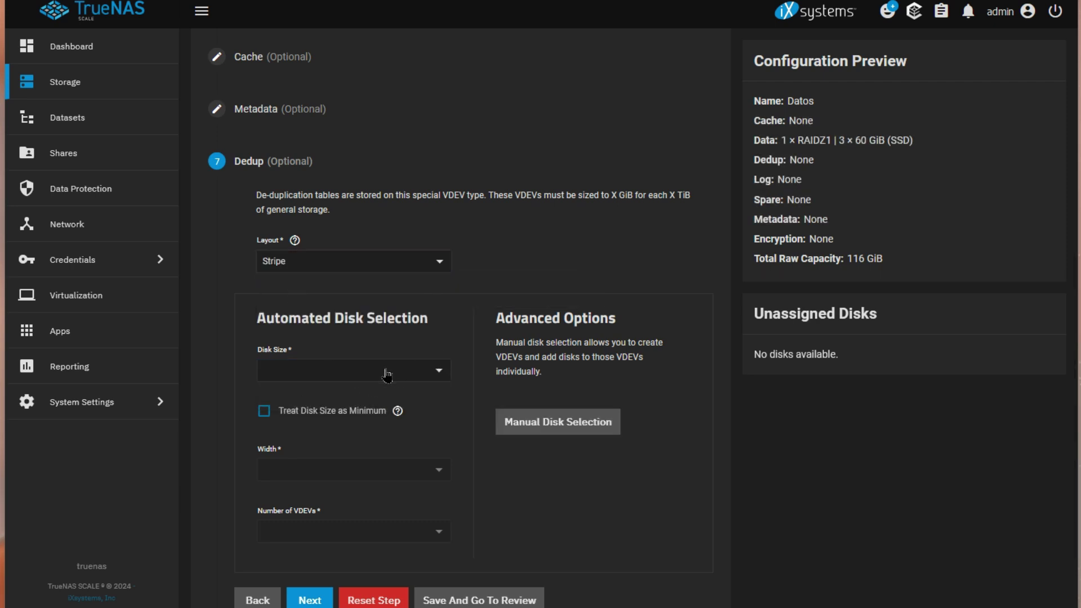
left_click(440, 269)
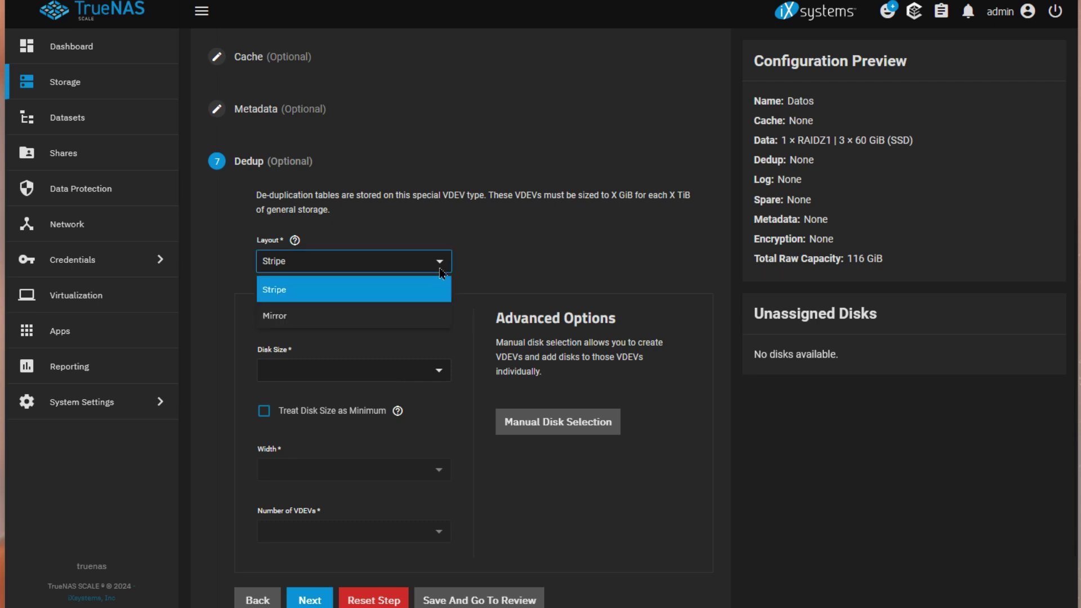
left_click(440, 270)
left_click(383, 599)
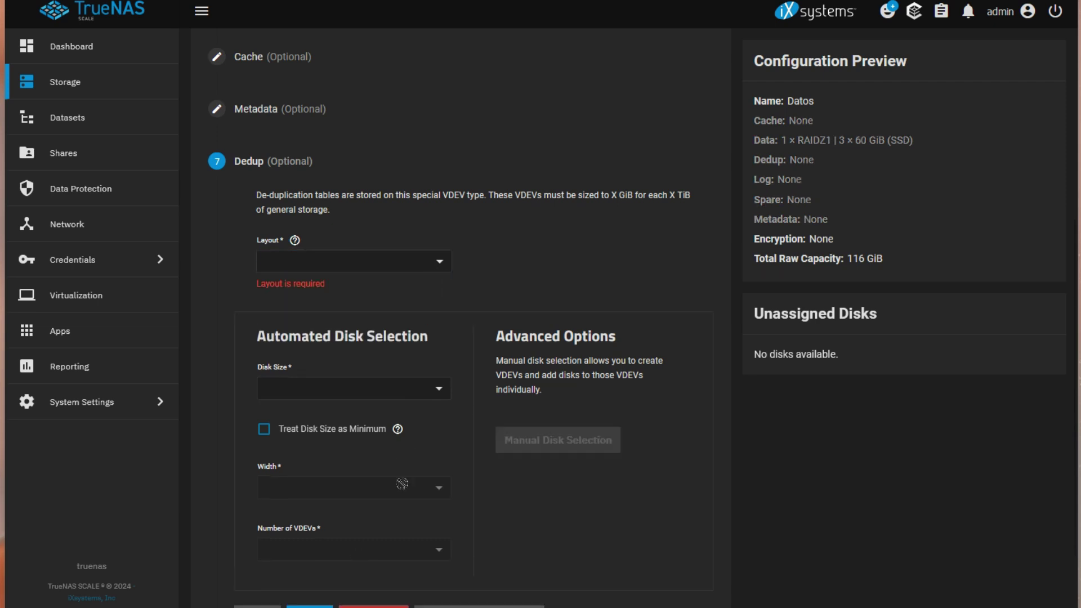
Step: Skip the Dedup VDEV, review the Datos pool summary and create the pool, confirming that all added disks are erased
scroll(363, 298, "down", 2)
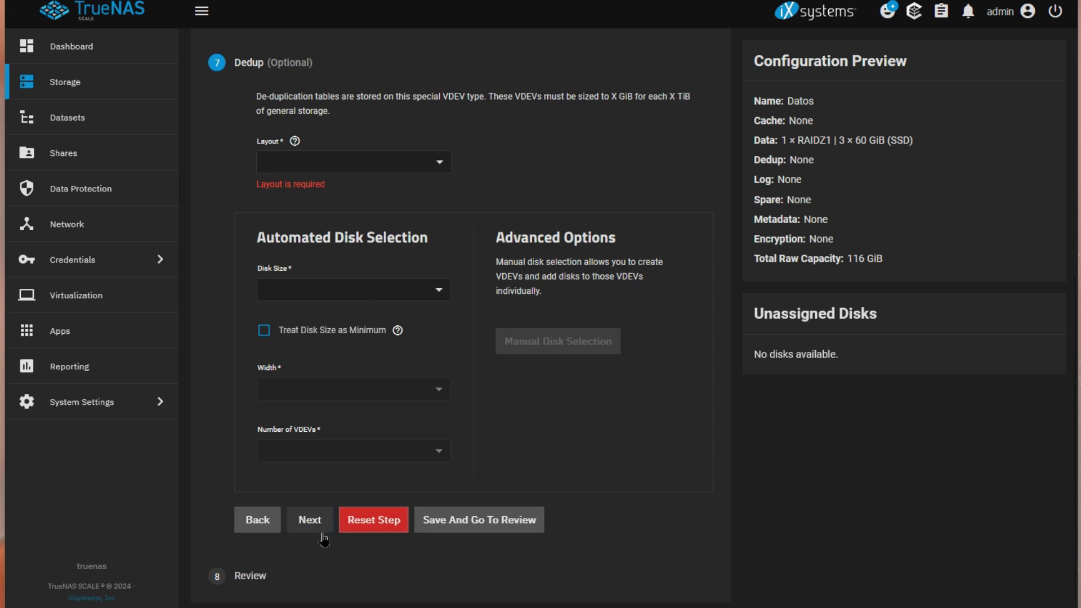
left_click(310, 520)
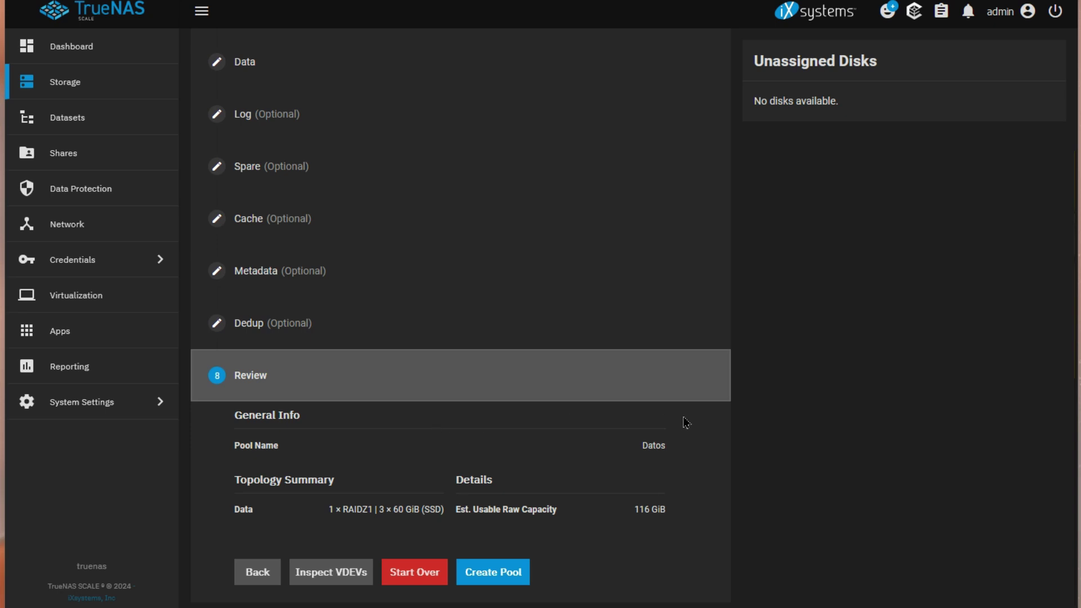
scroll(836, 513, "up", 2)
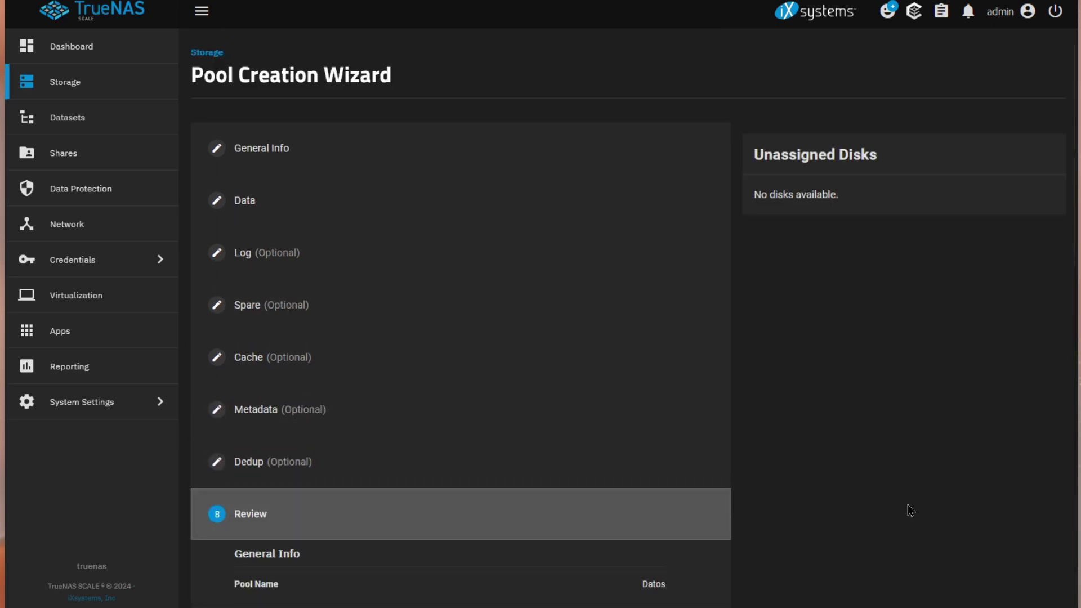
scroll(924, 403, "down", 2)
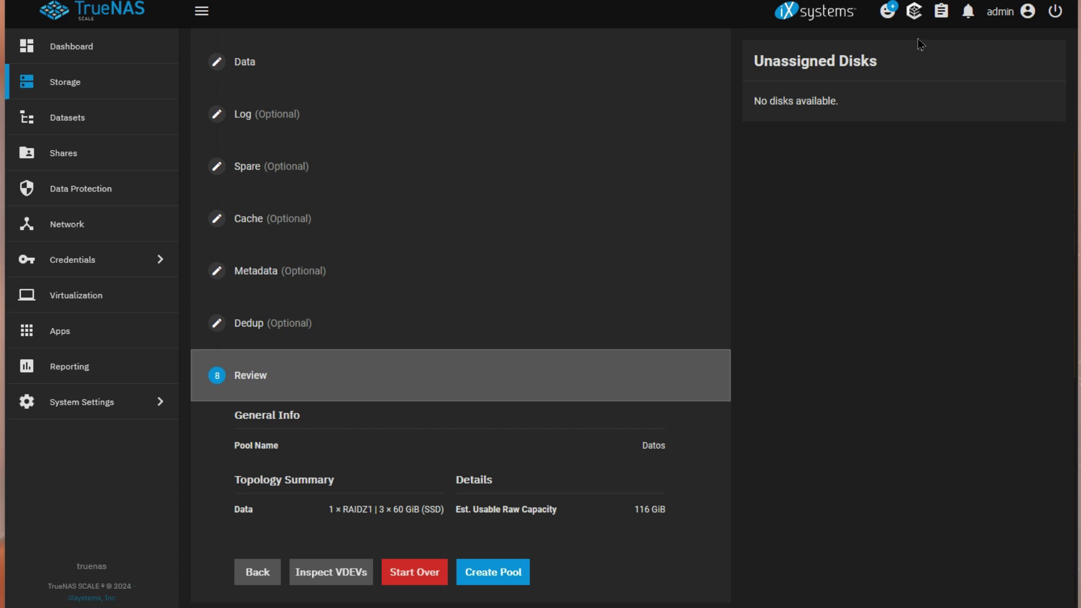
left_click(502, 580)
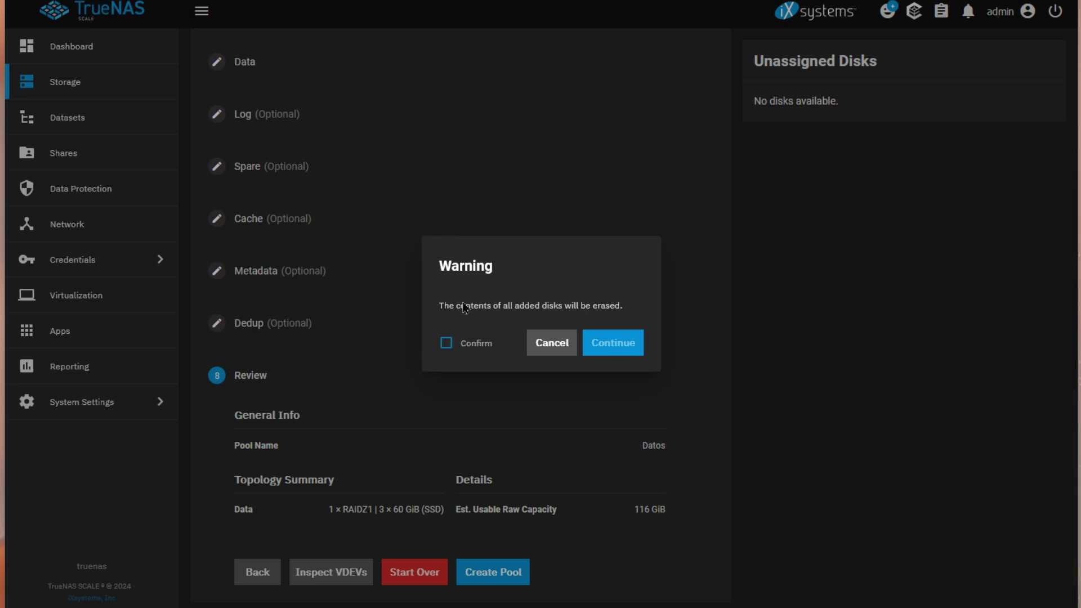
left_click(446, 343)
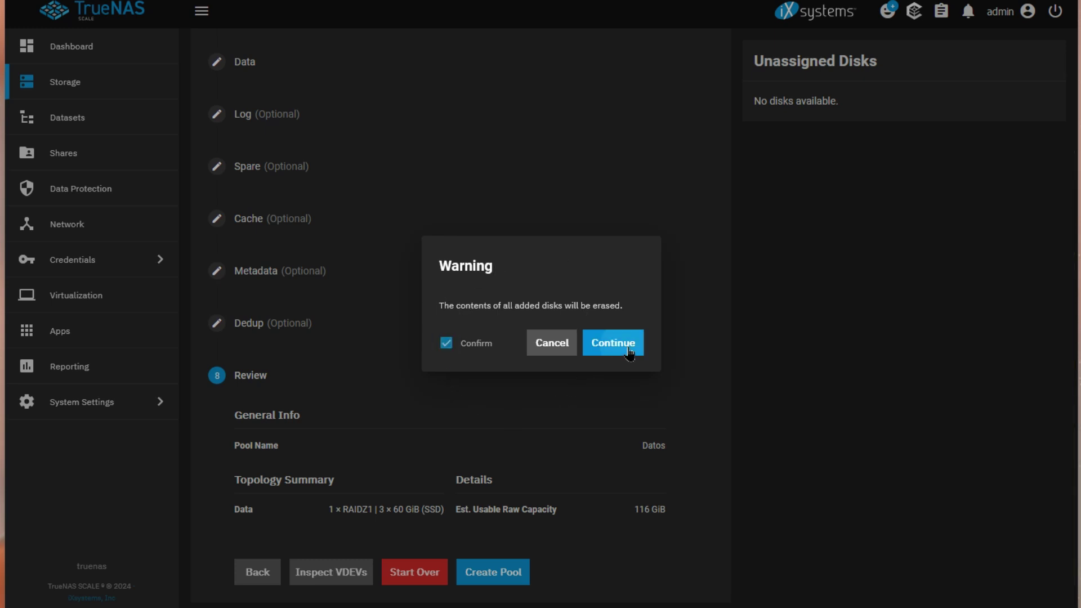
left_click(629, 351)
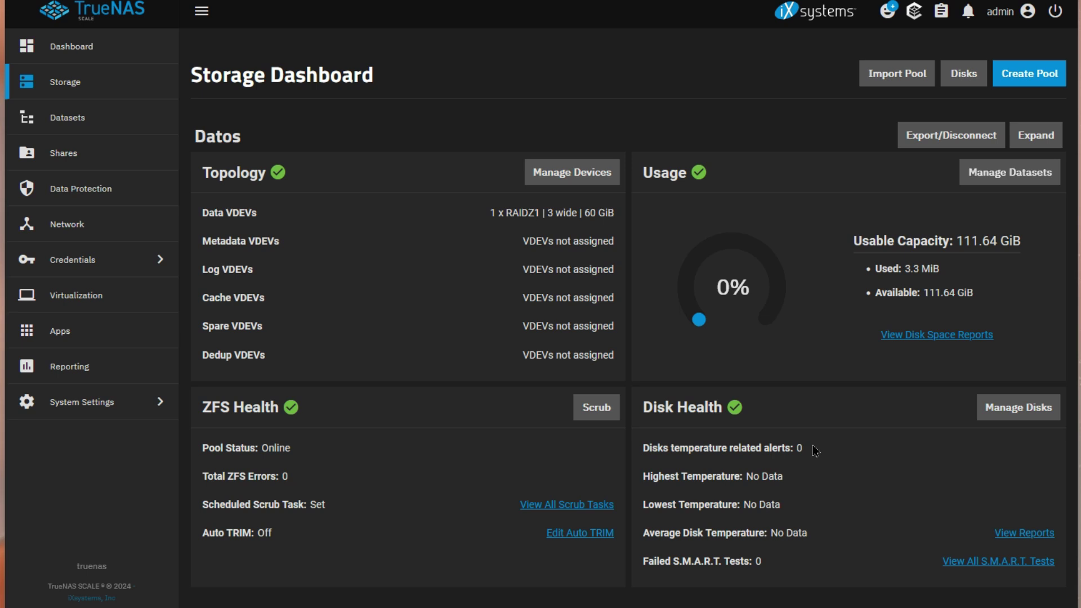
Step: Review the Datos dataset's details, space management and data protection information, and check the available share types
left_click(95, 132)
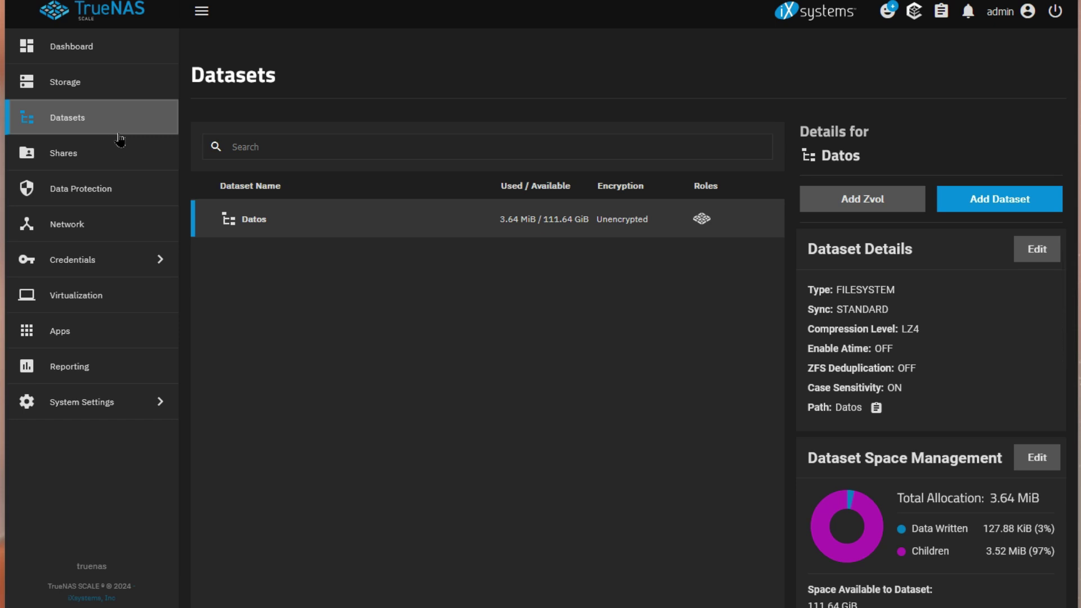
left_click(253, 232)
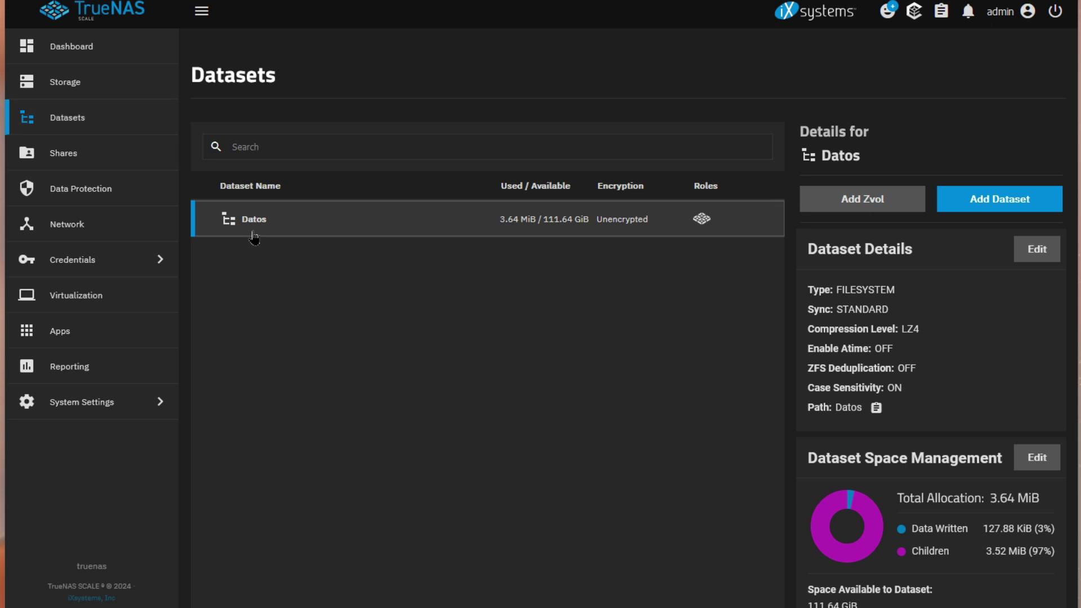
scroll(620, 271, "down", 3)
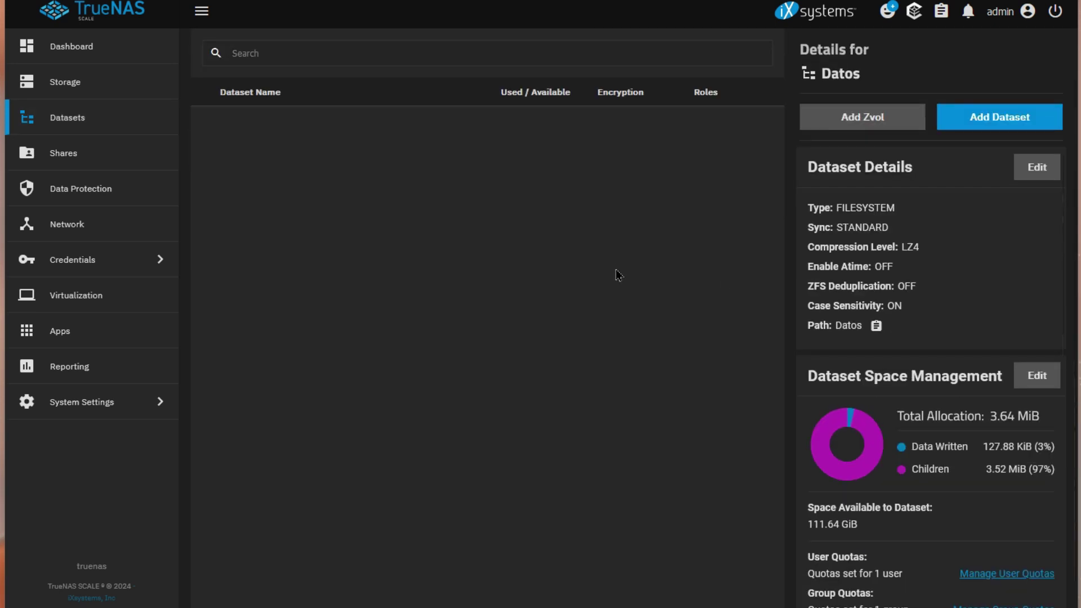
scroll(889, 370, "down", 2)
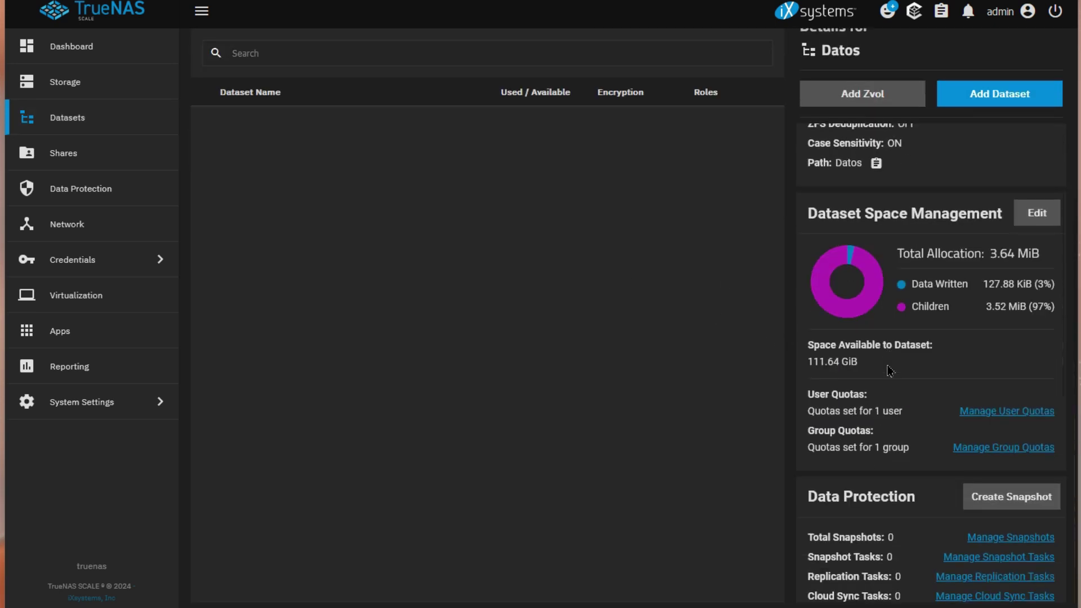
scroll(889, 371, "up", 2)
scroll(667, 245, "up", 3)
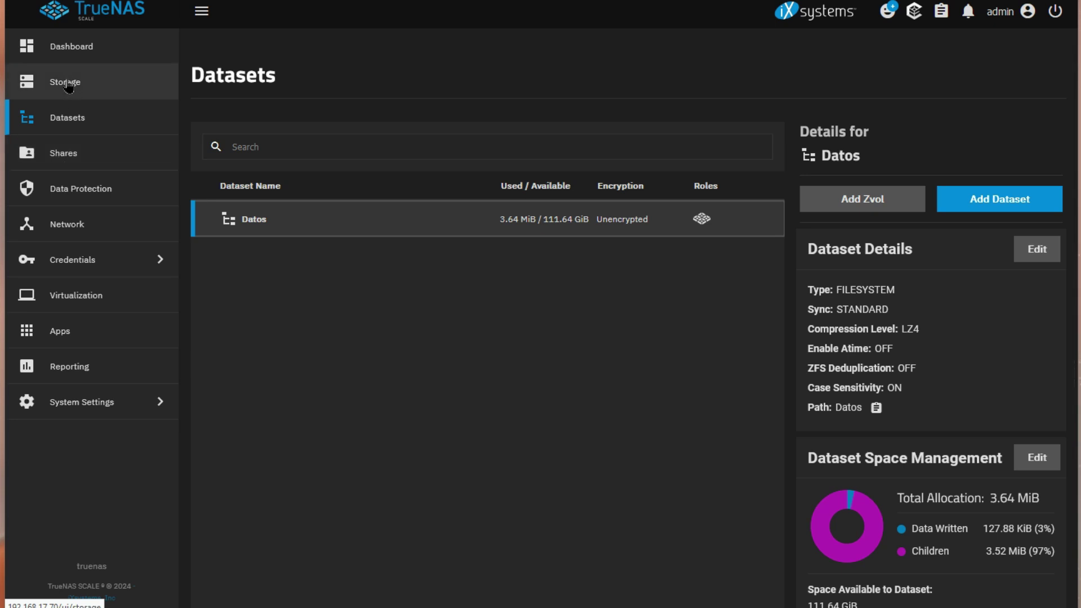
left_click(52, 161)
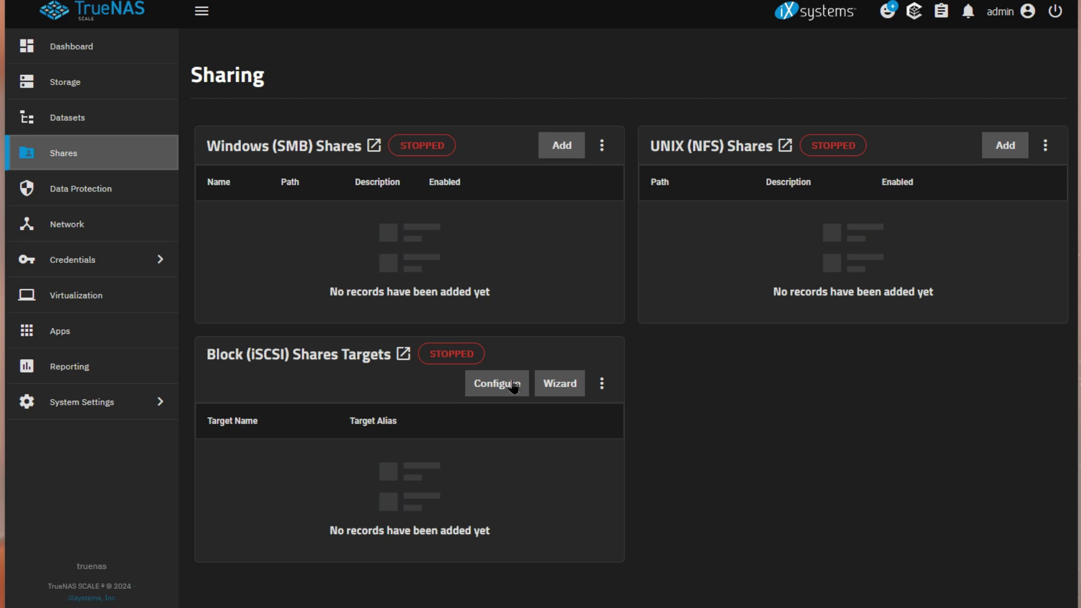
Step: Turn on the iSCSI service, set it to start automatically, and return to the dashboard
left_click(107, 414)
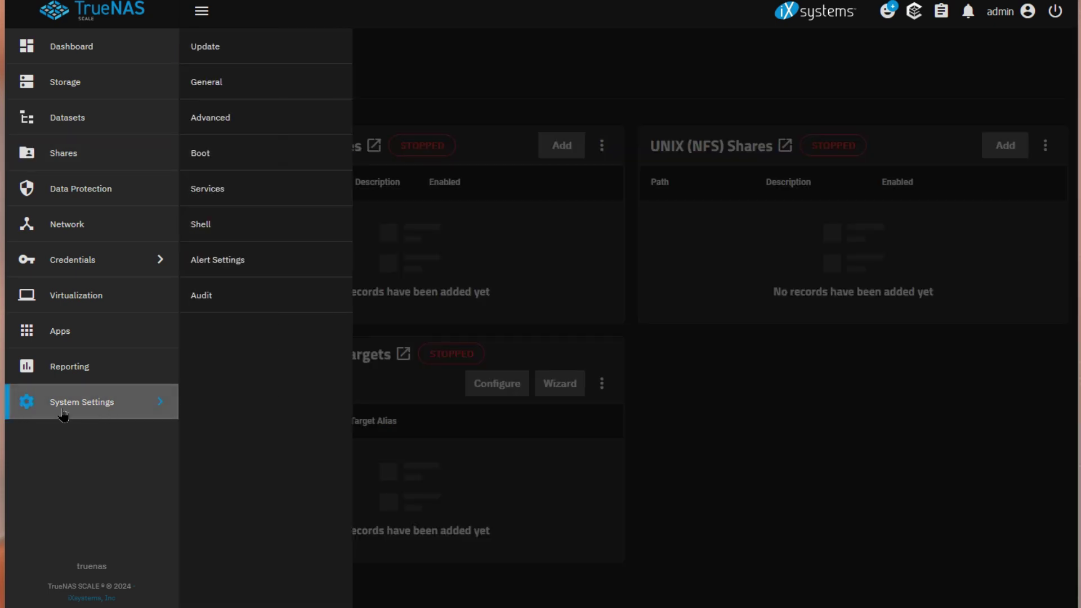
left_click(225, 195)
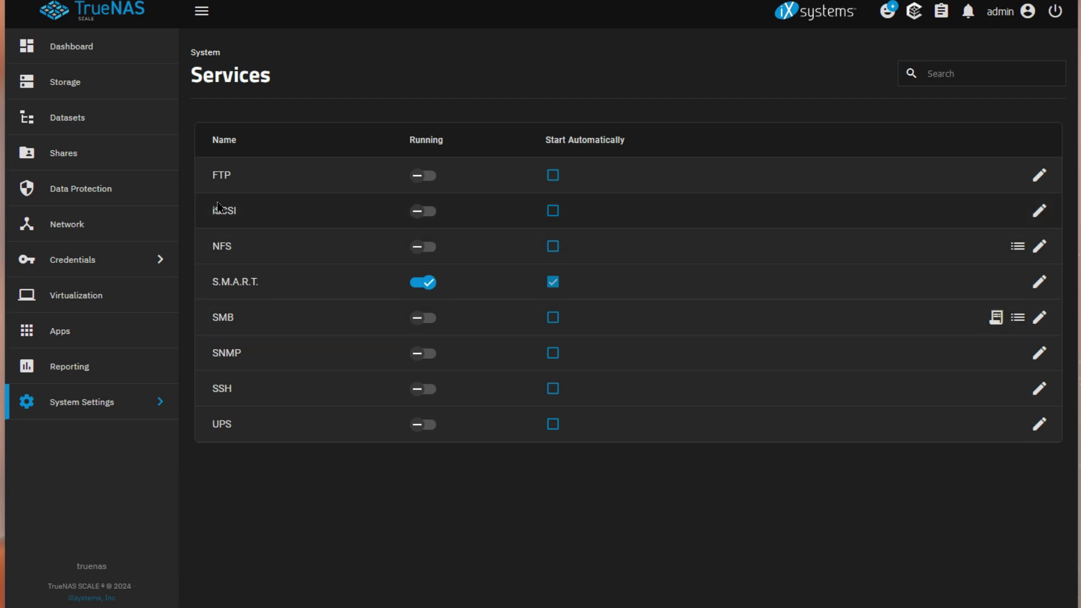
left_click(419, 214)
left_click(555, 218)
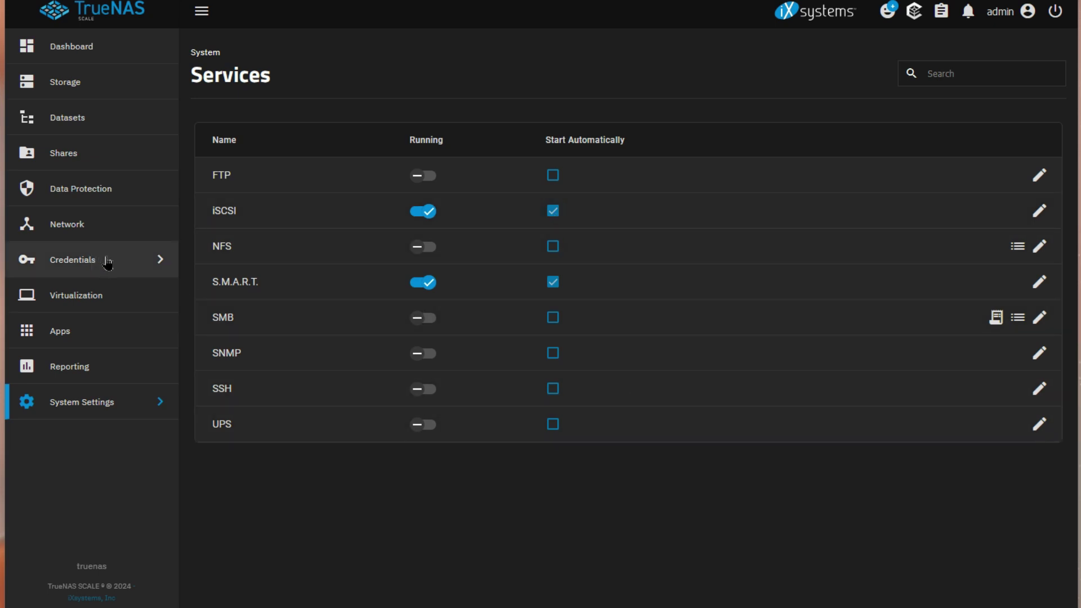
left_click(72, 51)
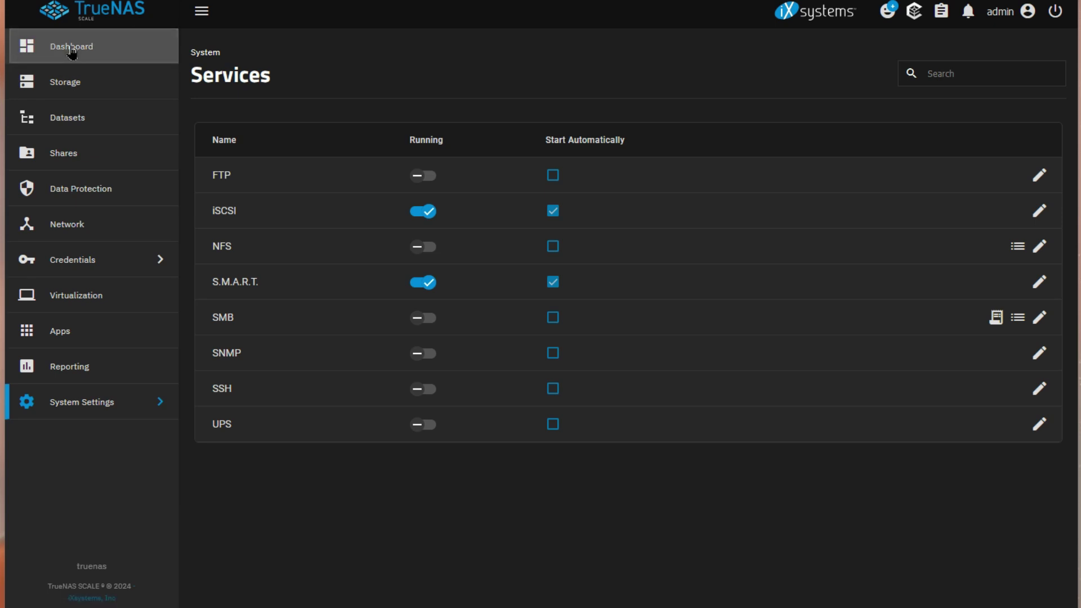